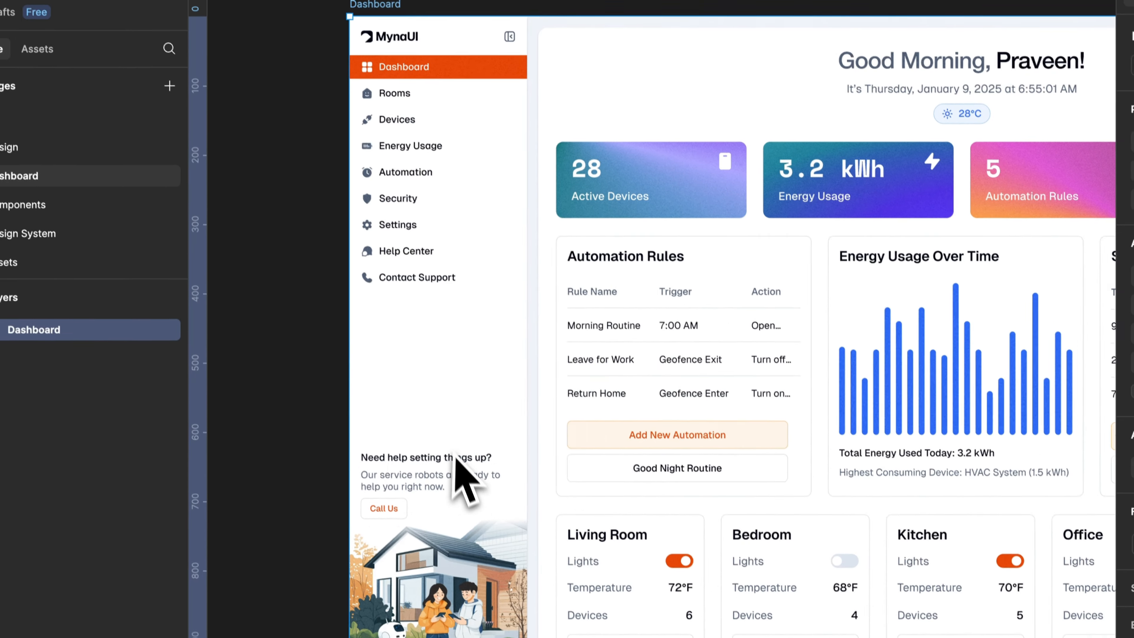
Examine the finished dashboard reference, including its sidebar, stat cards, middle panels and room cards.
{"action": "left_click", "coordinate": [540, 385]}
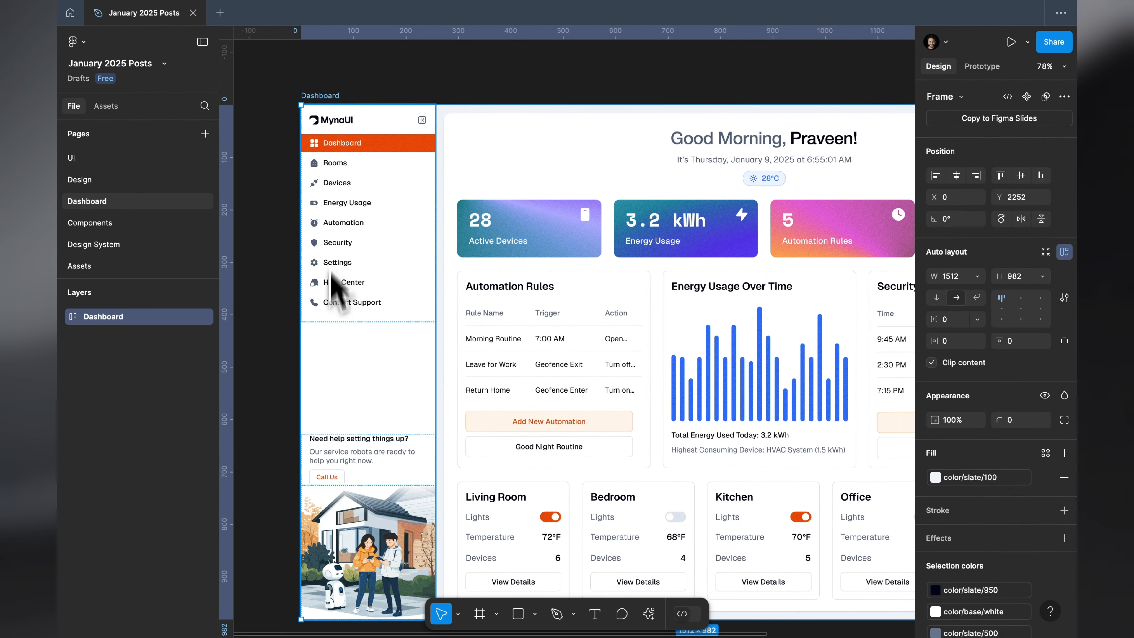
{"action": "scroll", "coordinate": [459, 183], "scroll_direction": "down", "scroll_amount": 3}
{"action": "scroll", "coordinate": [511, 157], "scroll_direction": "up", "scroll_amount": 3}
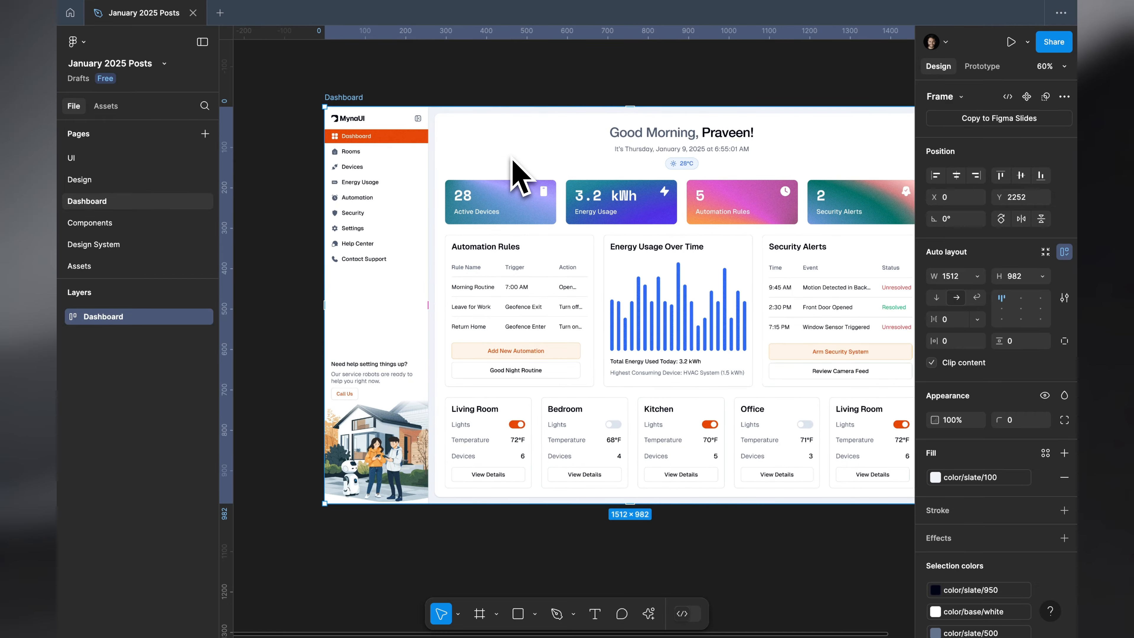
{"action": "scroll", "coordinate": [512, 156], "scroll_direction": "up", "scroll_amount": 1}
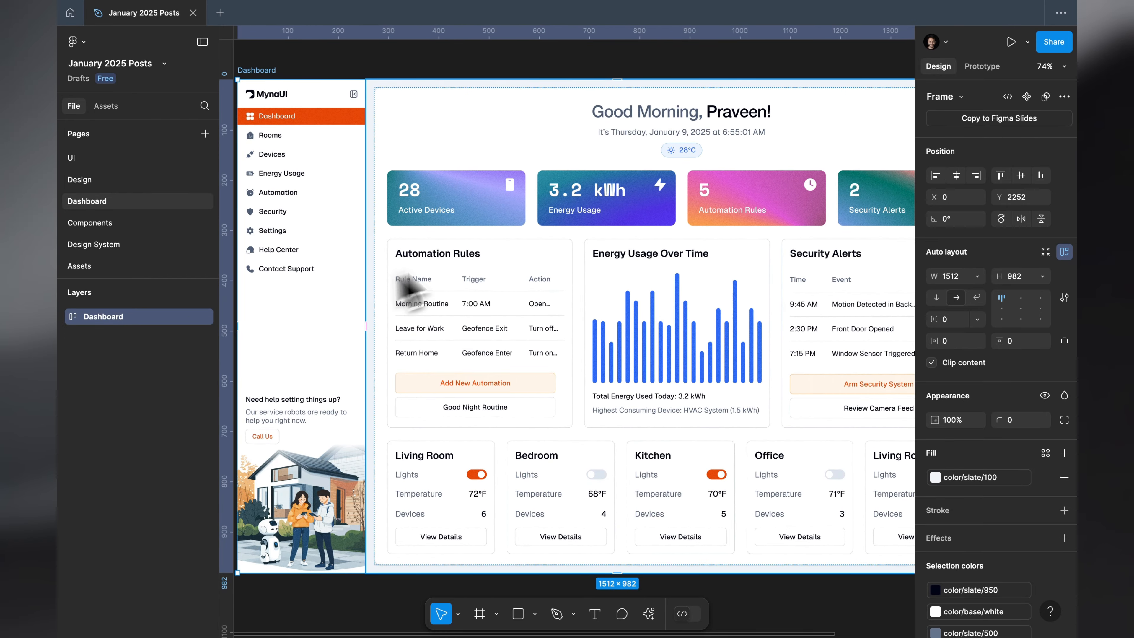
{"action": "scroll", "coordinate": [587, 136], "scroll_direction": "down", "scroll_amount": 3}
{"action": "left_click", "coordinate": [497, 455]}
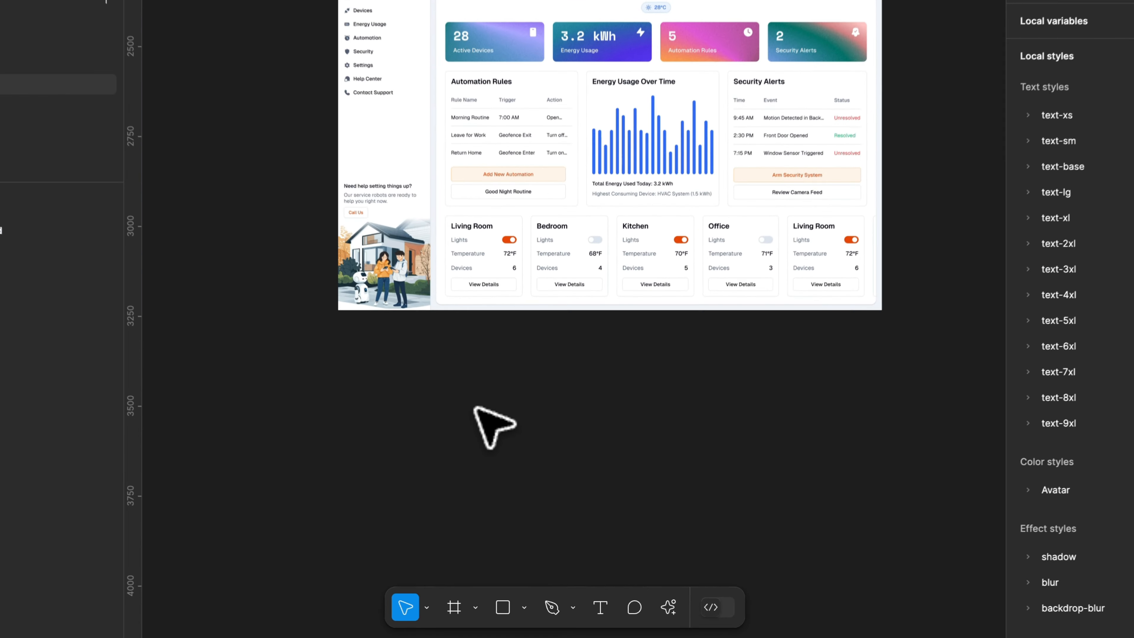
{"action": "scroll", "coordinate": [654, 253], "scroll_direction": "up", "scroll_amount": 1}
{"action": "scroll", "coordinate": [659, 254], "scroll_direction": "down", "scroll_amount": 2}
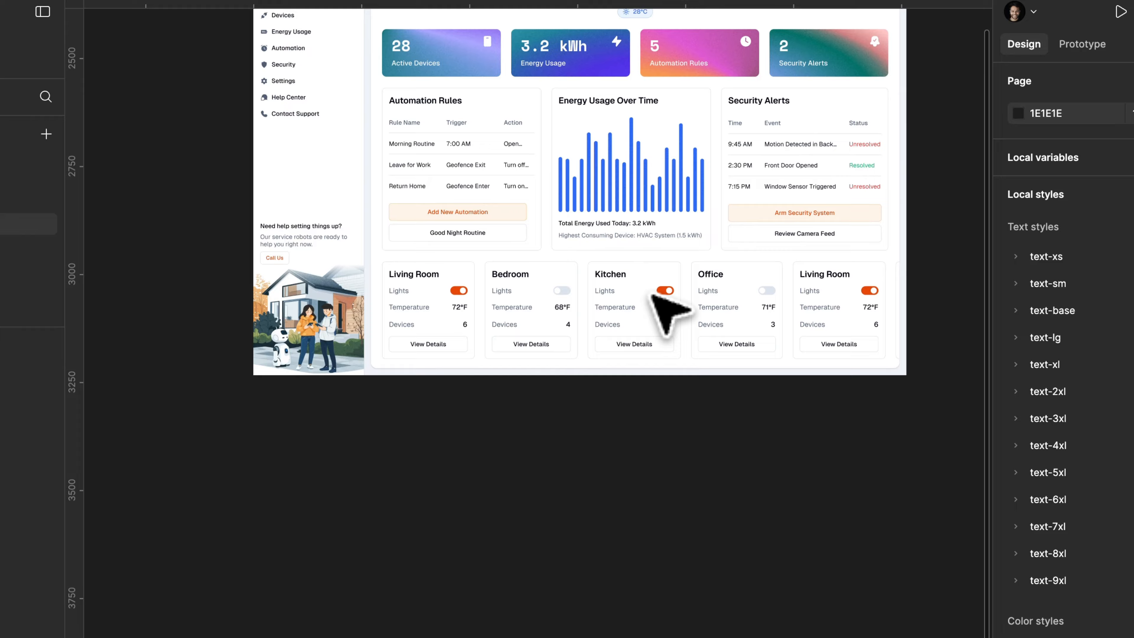
{"action": "scroll", "coordinate": [651, 295], "scroll_direction": "down", "scroll_amount": 3}
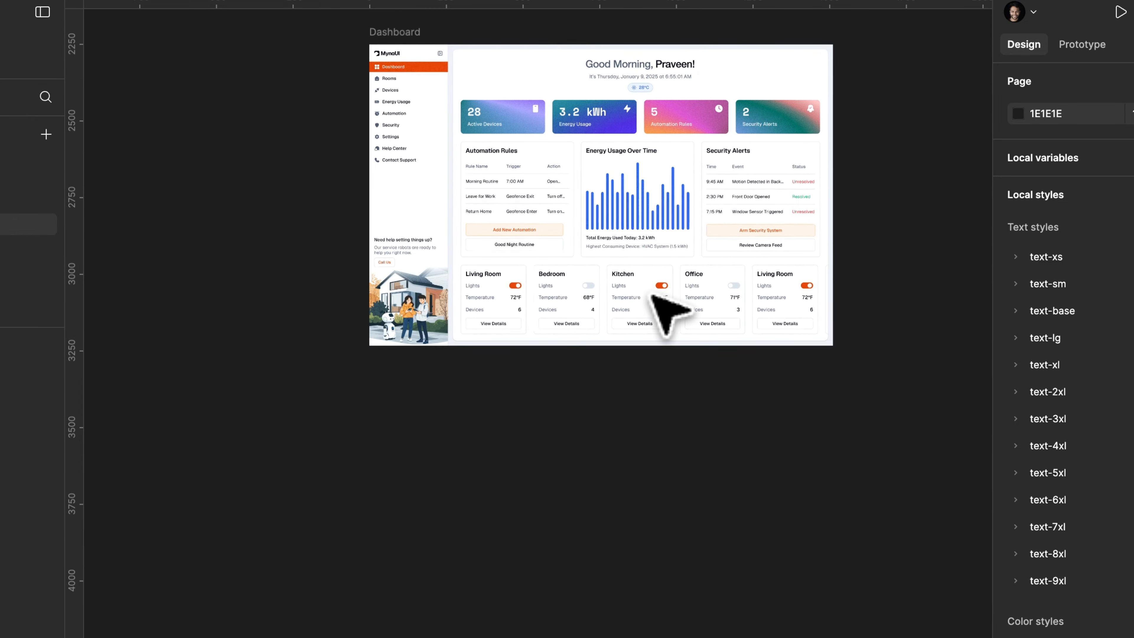
Add a MacBook Pro 14" frame below the finished dashboard and align it at X 0.
{"action": "scroll", "coordinate": [652, 295], "scroll_direction": "up", "scroll_amount": 2}
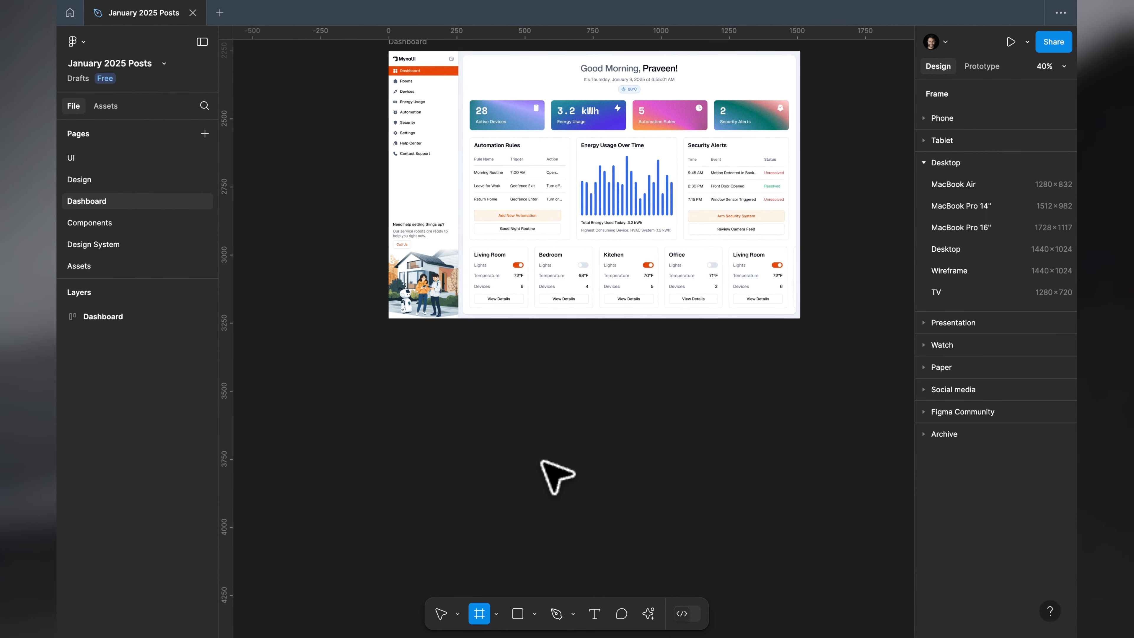
{"action": "scroll", "coordinate": [642, 96], "scroll_direction": "up", "scroll_amount": 2}
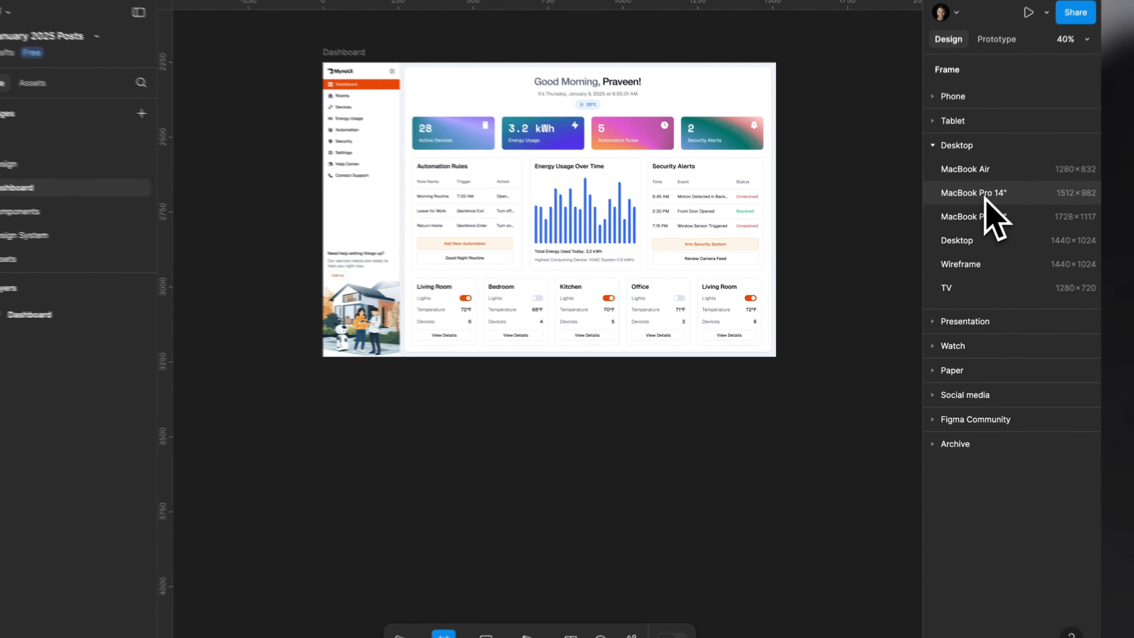
{"action": "left_click", "coordinate": [968, 207]}
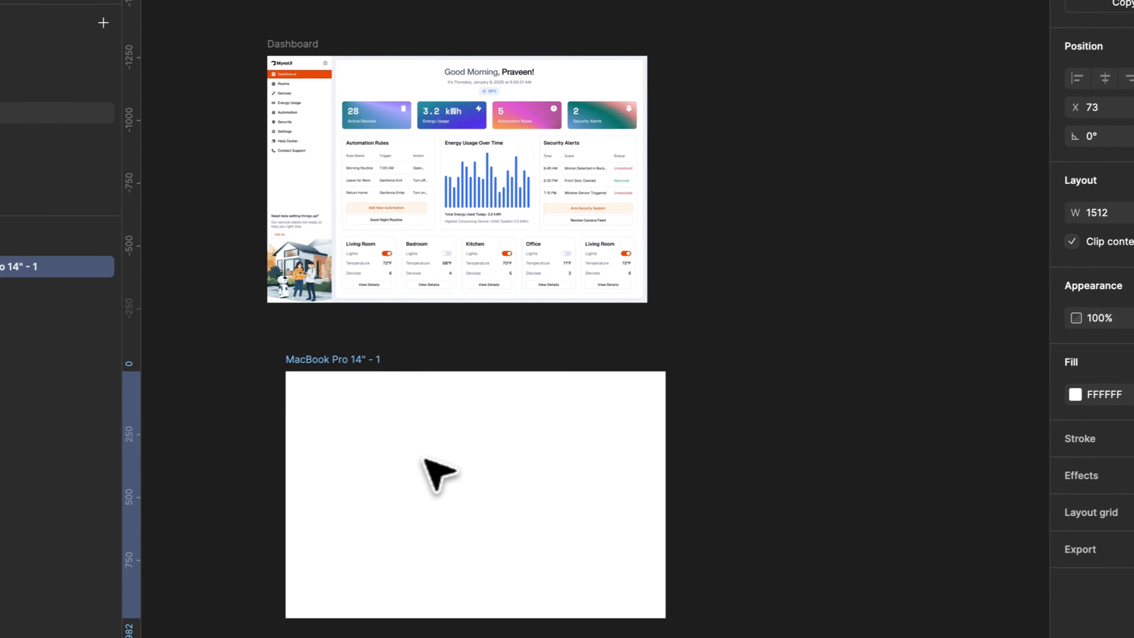
{"action": "left_click_drag", "start_coordinate": [423, 459], "coordinate": [406, 460]}
Rename the new frame as Dashboard.
{"action": "scroll", "coordinate": [408, 460], "scroll_direction": "up", "scroll_amount": 4}
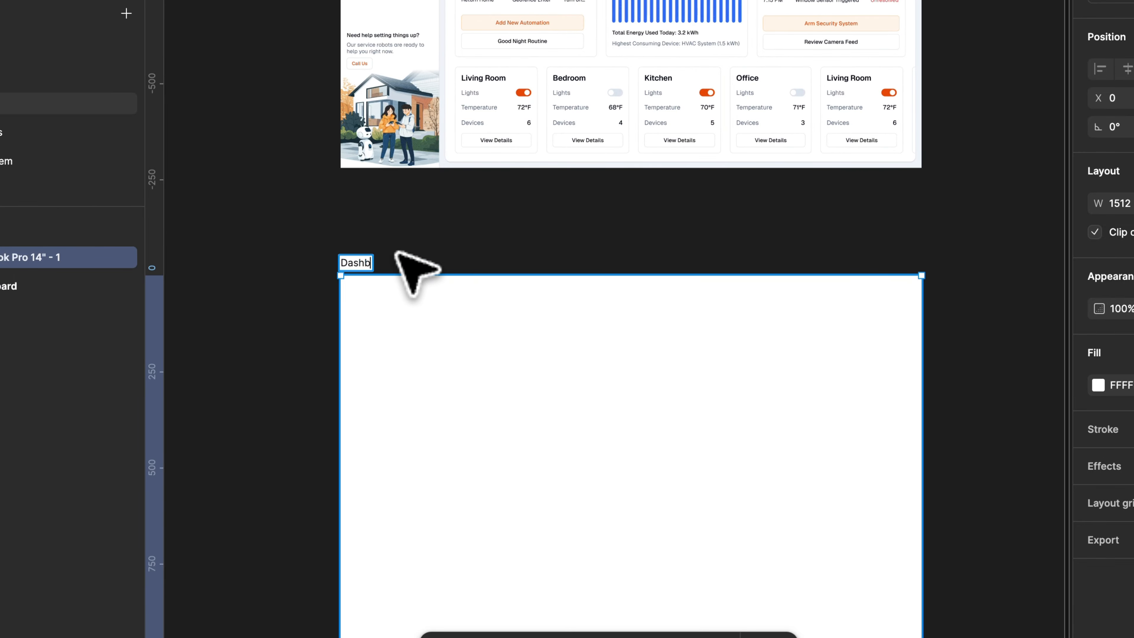
{"action": "key", "text": "Return"}
{"action": "scroll", "coordinate": [498, 276], "scroll_direction": "up", "scroll_amount": 3}
{"action": "scroll", "coordinate": [499, 277], "scroll_direction": "down", "scroll_amount": 1}
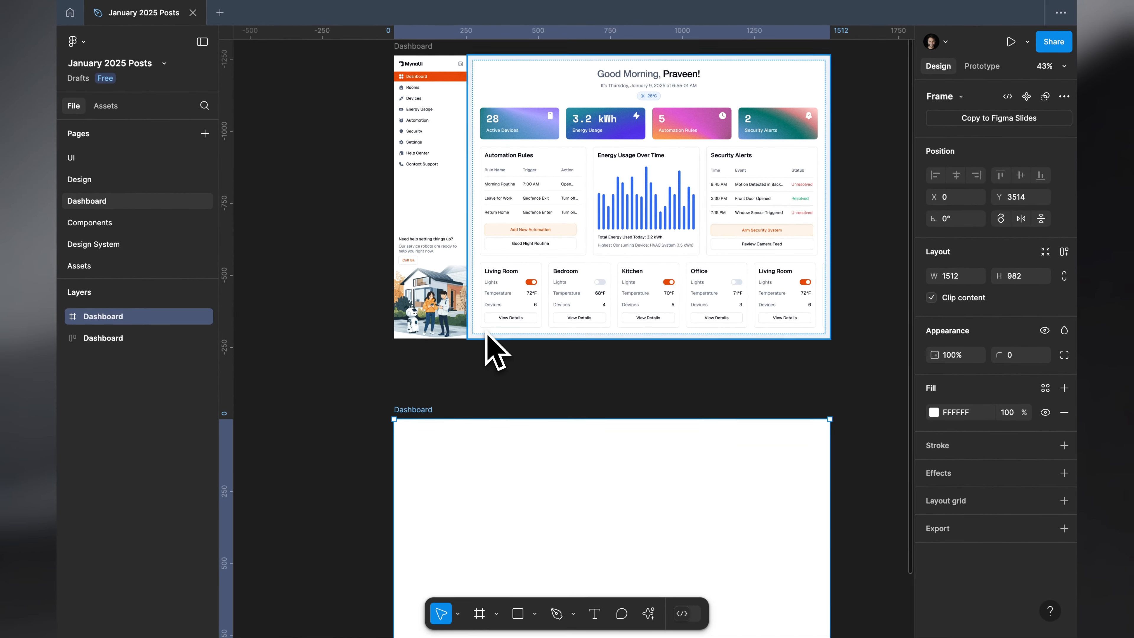
Fill the empty Dashboard frame with the library colour color/slate/100.
{"action": "scroll", "coordinate": [486, 335], "scroll_direction": "down", "scroll_amount": 5}
{"action": "scroll", "coordinate": [499, 431], "scroll_direction": "up", "scroll_amount": 3}
{"action": "scroll", "coordinate": [499, 430], "scroll_direction": "right", "scroll_amount": 3}
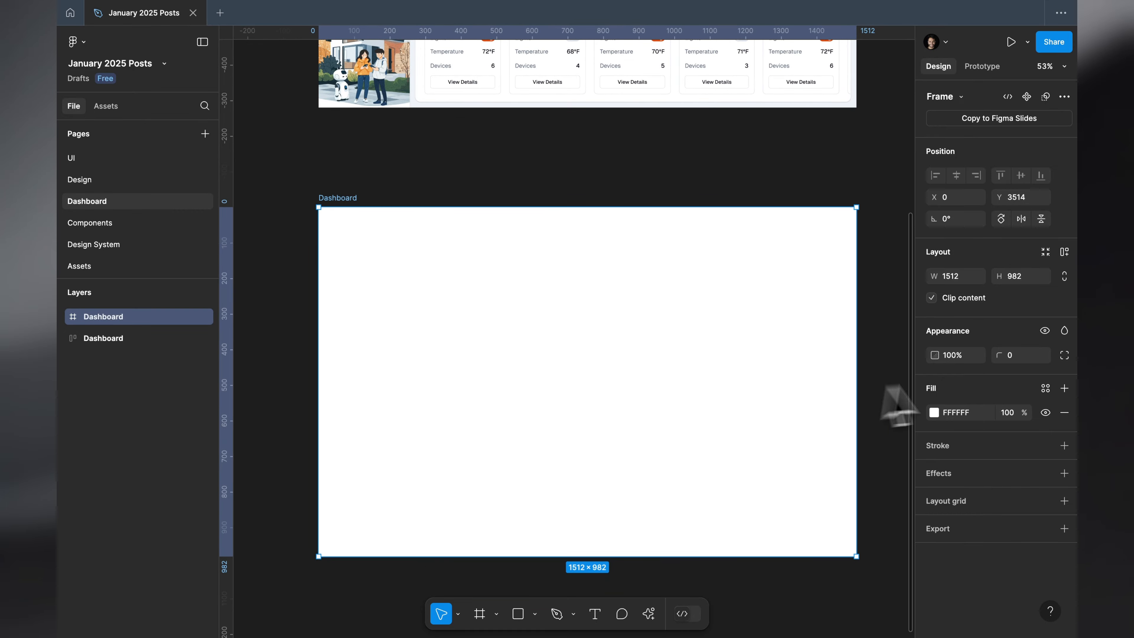
{"action": "left_click", "coordinate": [1081, 376]}
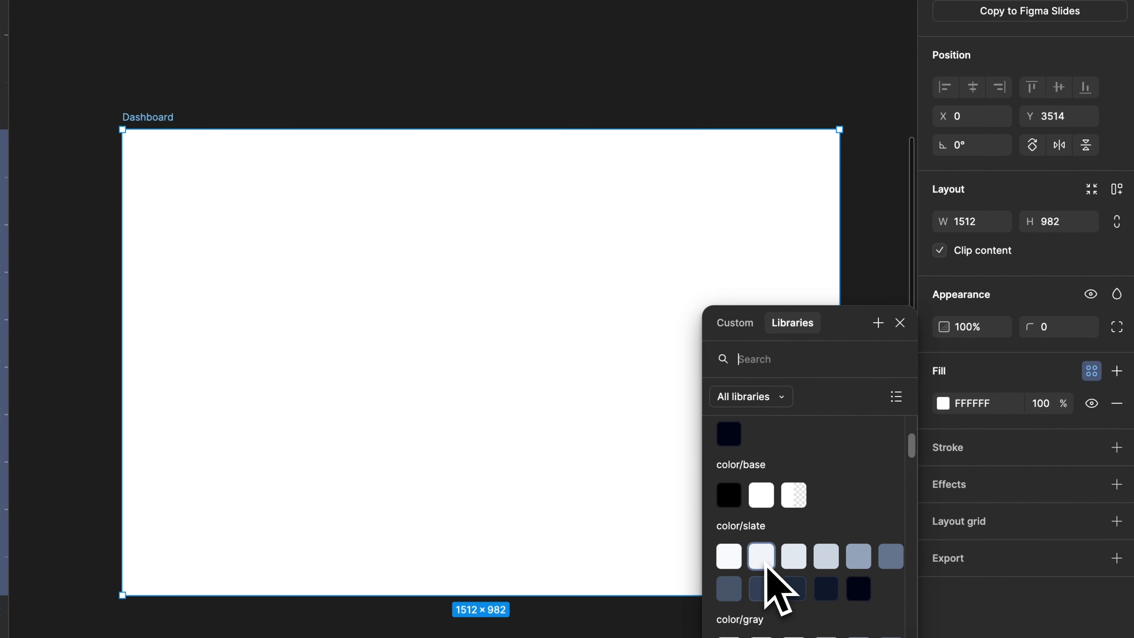
{"action": "left_click", "coordinate": [762, 558]}
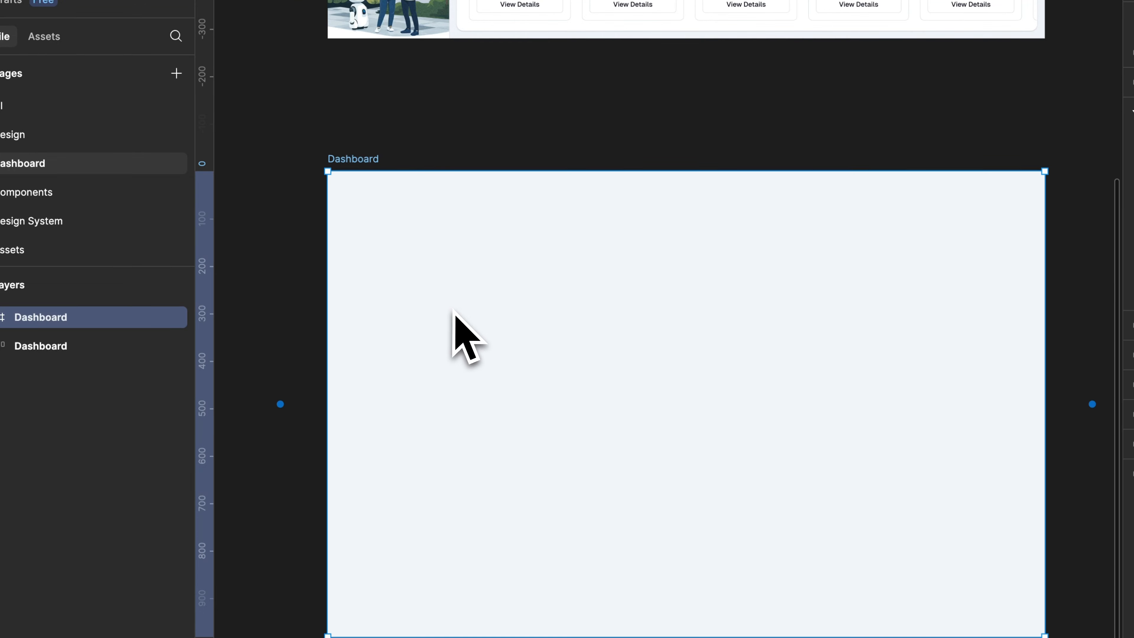
Draw a frame about 469 × 728 inside the new Dashboard and fill it with color/base/white.
{"action": "left_click_drag", "start_coordinate": [434, 308], "coordinate": [625, 575]}
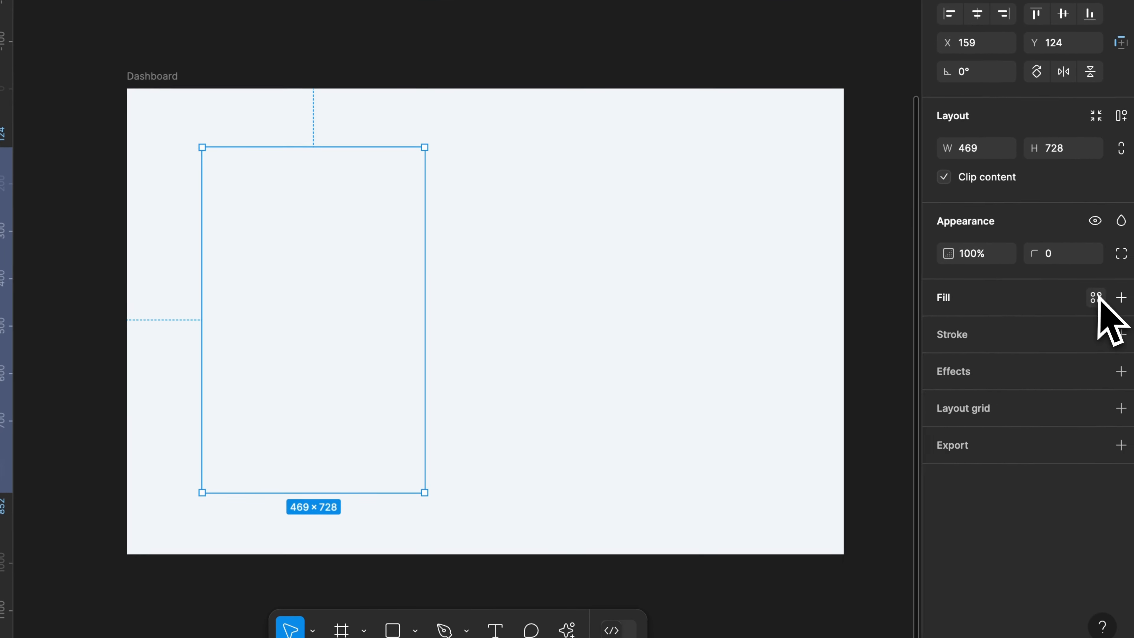
{"action": "left_click", "coordinate": [1096, 297]}
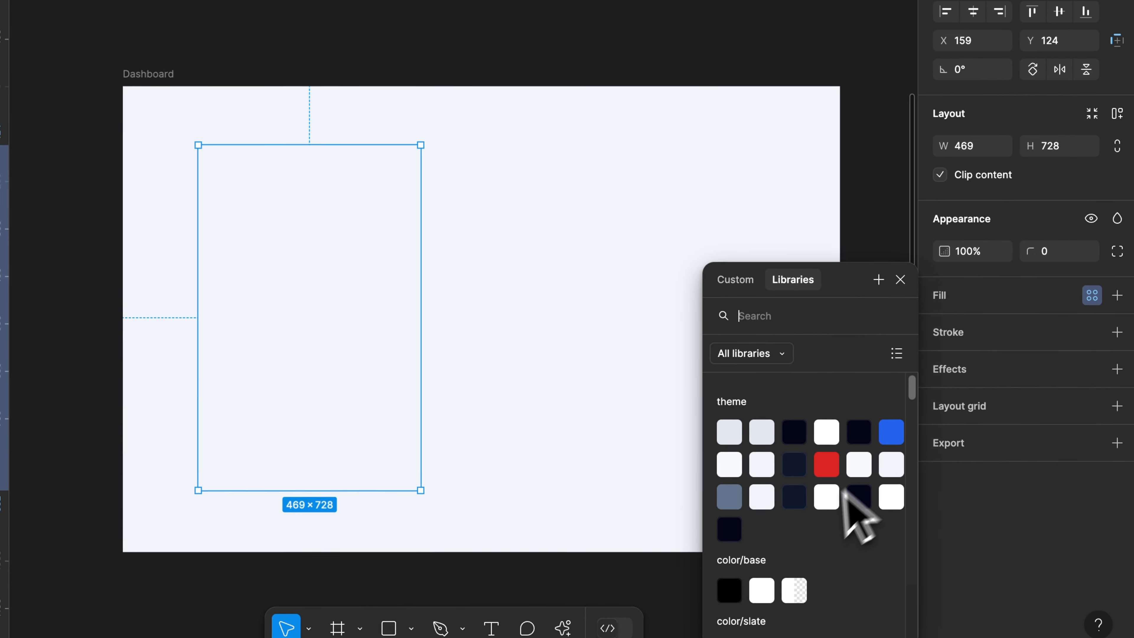
{"action": "left_click", "coordinate": [844, 489]}
{"action": "key", "text": "Escape"}
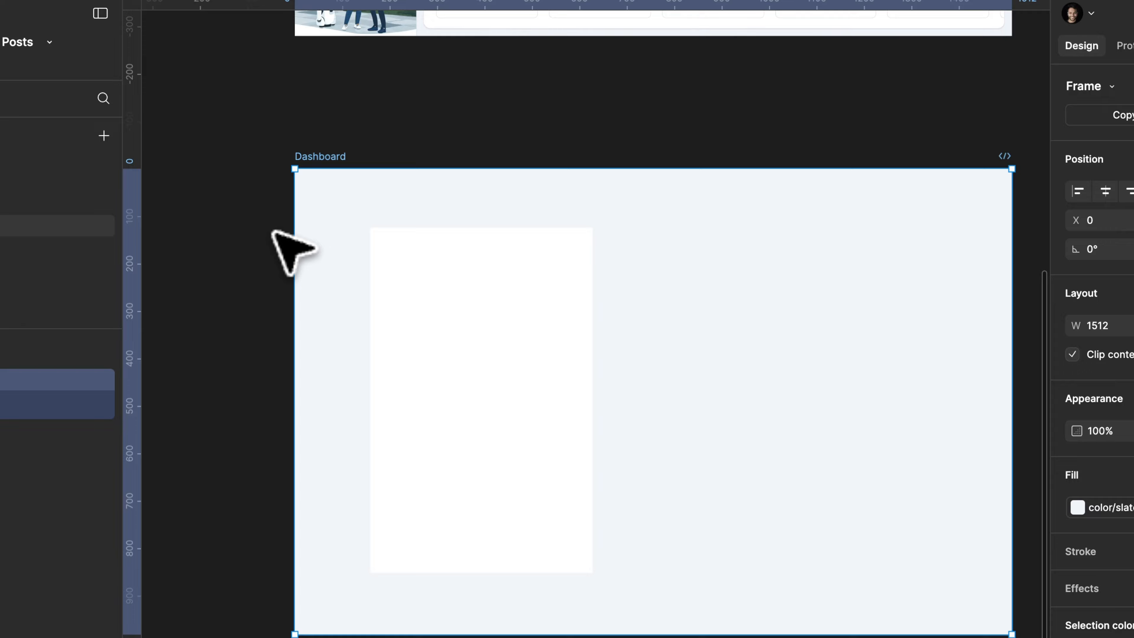
Apply horizontal auto layout to the new Dashboard frame with its gap and its horizontal and vertical padding at 0.
{"action": "scroll", "coordinate": [273, 231], "scroll_direction": "up", "scroll_amount": 2}
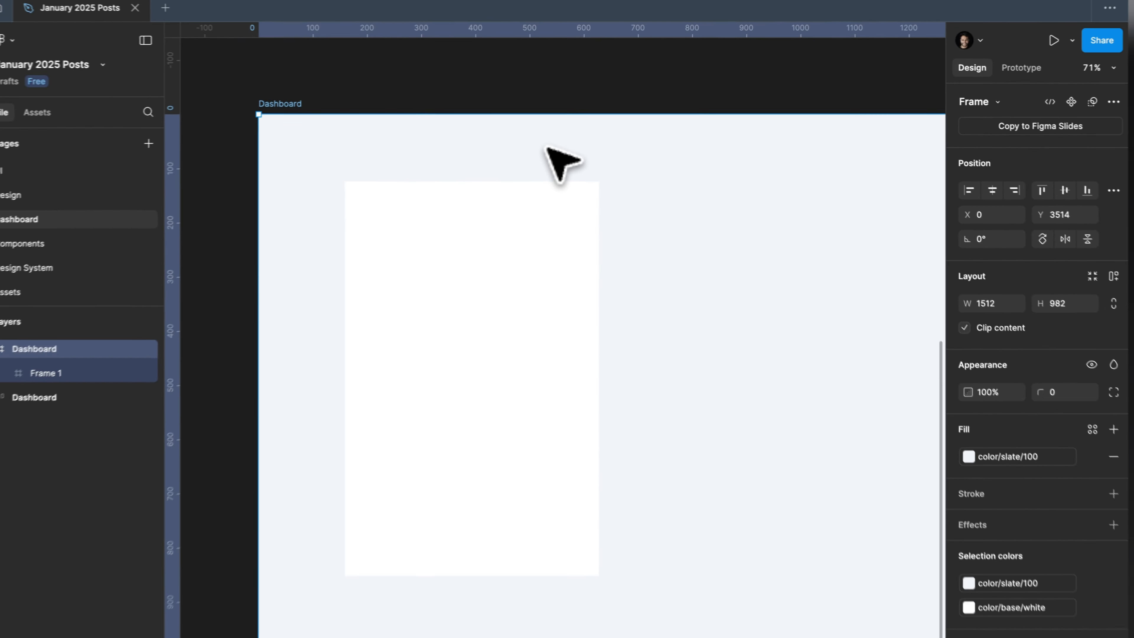
{"action": "key", "text": "shift+a"}
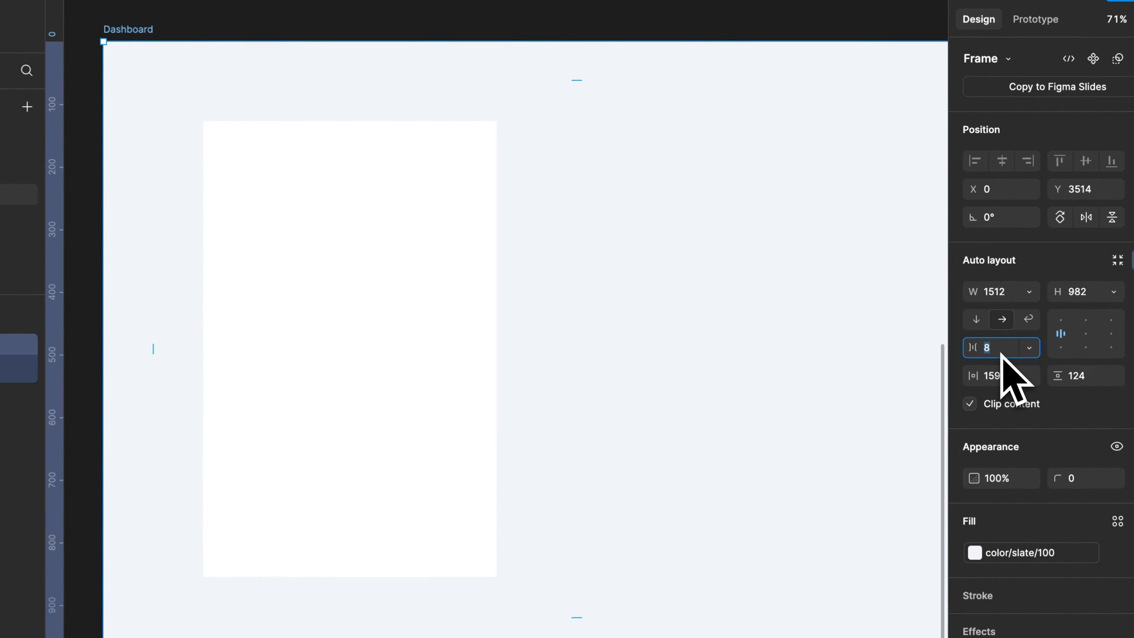
{"action": "left_click", "coordinate": [953, 319]}
{"action": "type", "text": "0"}
{"action": "key", "text": "Tab"}
{"action": "type", "text": "0"}
{"action": "key", "text": "Tab"}
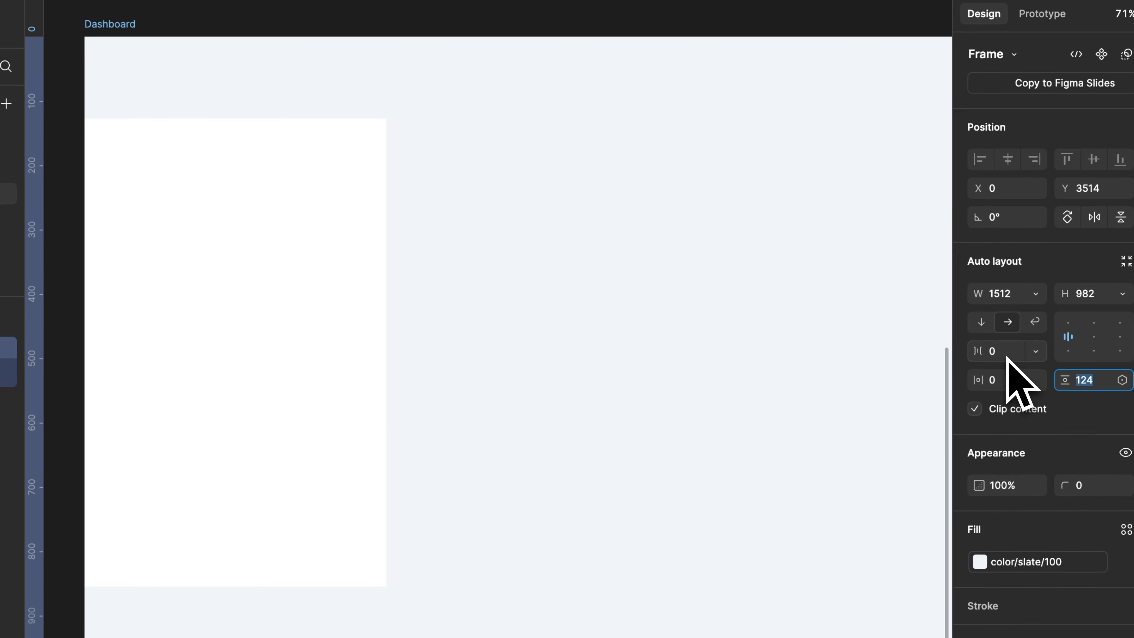
Rename the white inner frame as Sidebar.
{"action": "scroll", "coordinate": [600, 250], "scroll_direction": "left", "scroll_amount": 1}
{"action": "left_click", "coordinate": [357, 237]}
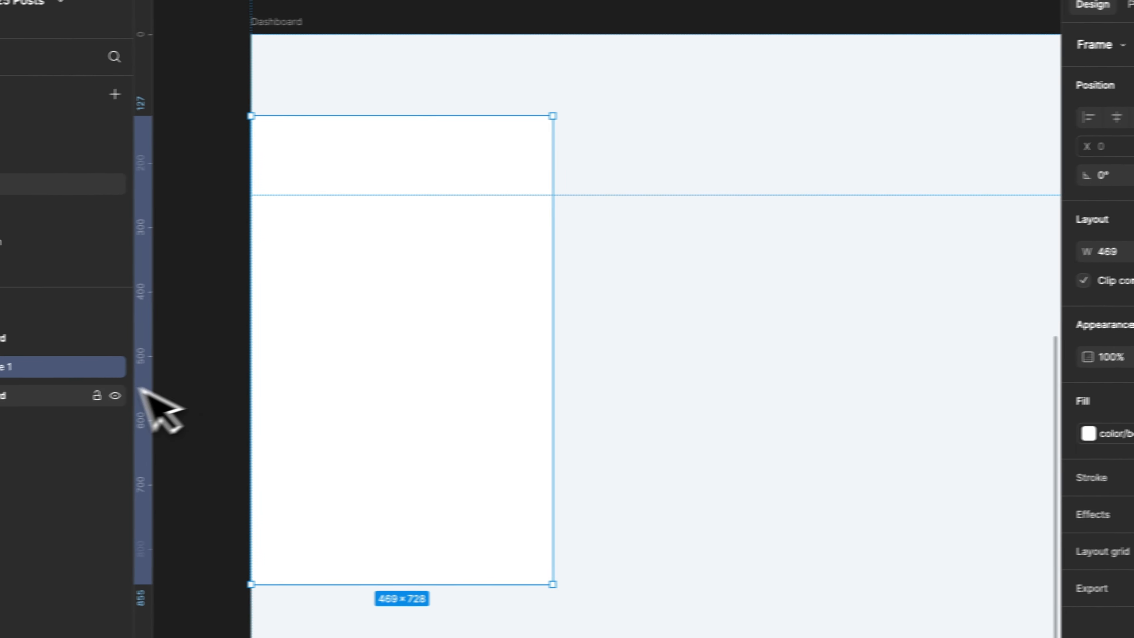
{"action": "double_click", "coordinate": [61, 366]}
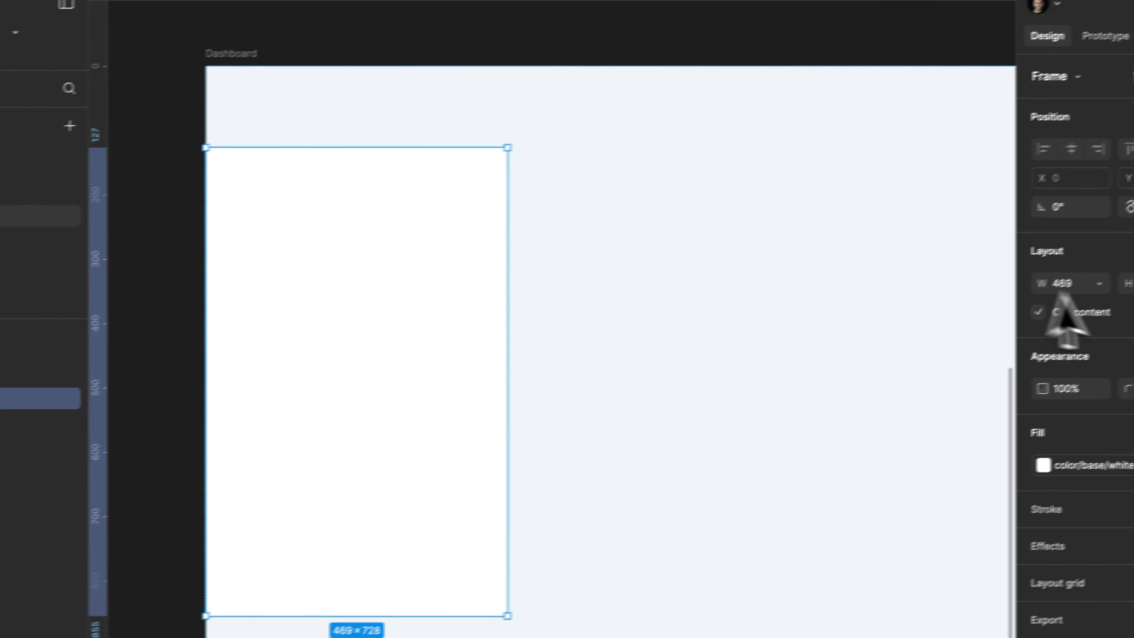
Set the Sidebar frame's height to Fill container and its width to 256.
{"action": "left_click", "coordinate": [1106, 306]}
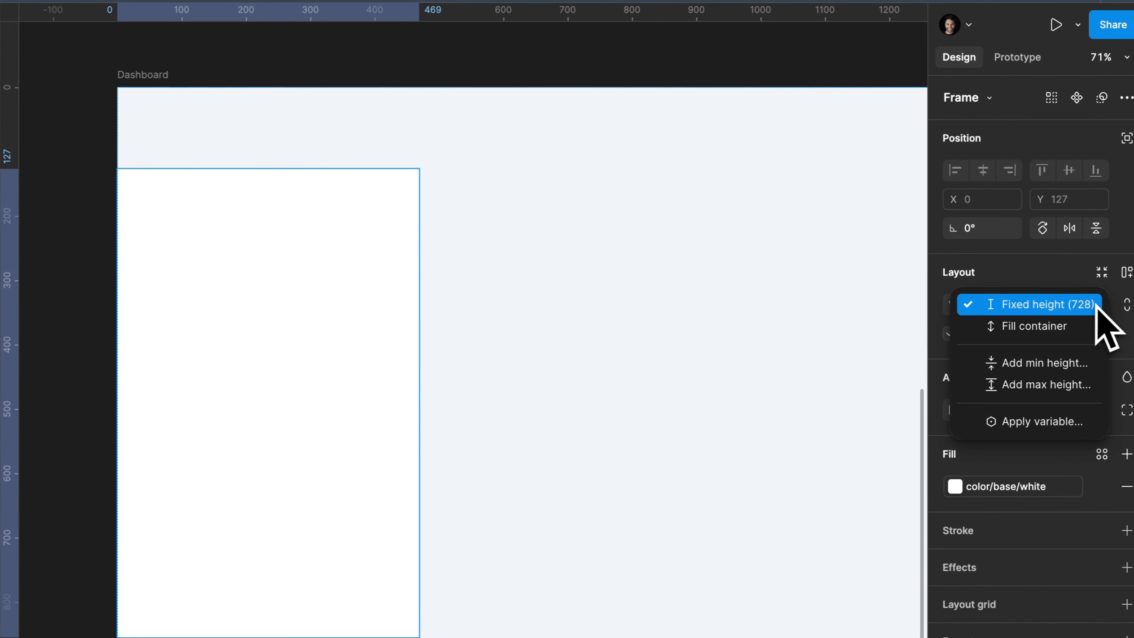
{"action": "left_click", "coordinate": [1082, 331]}
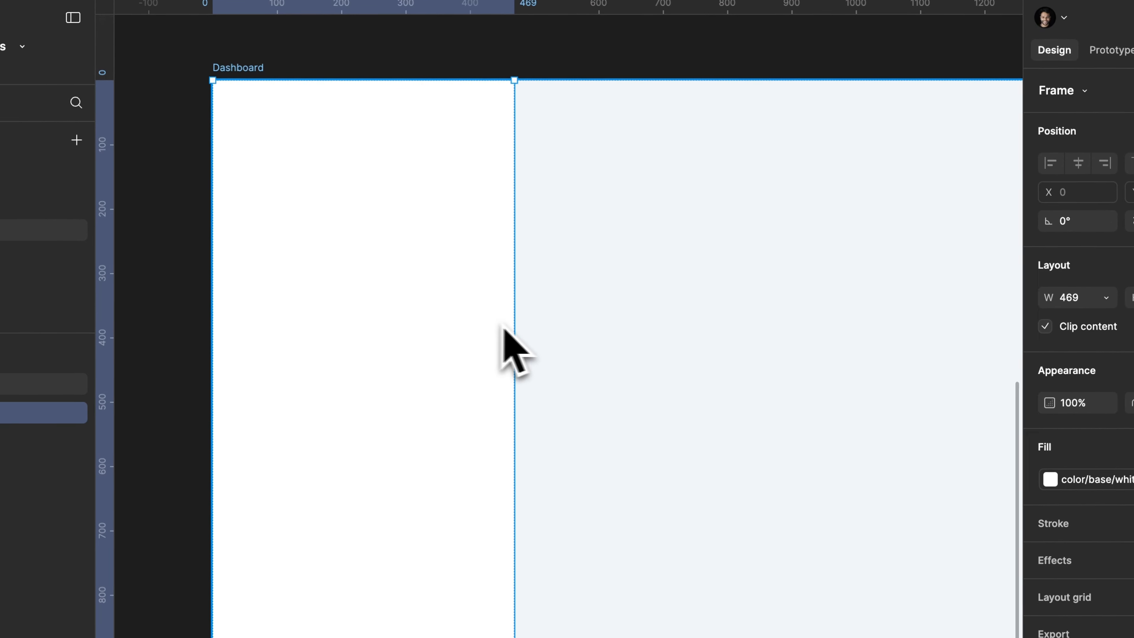
{"action": "left_click_drag", "start_coordinate": [515, 317], "coordinate": [382, 317]}
{"action": "left_click", "coordinate": [1071, 306]}
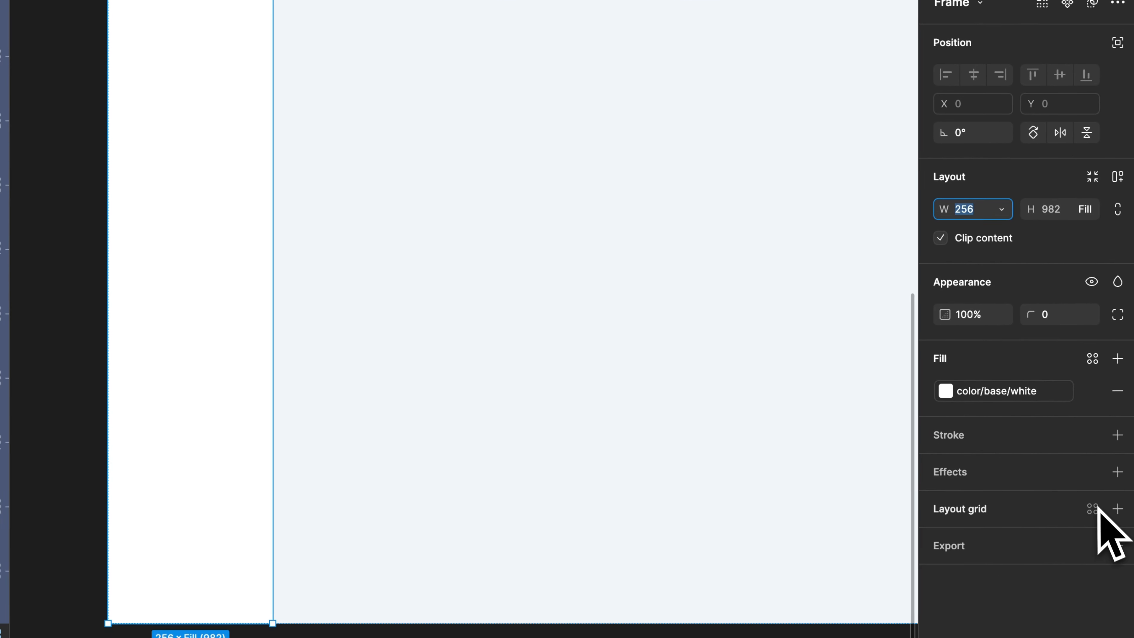
Apply a library effect style to the Sidebar frame and check its edge against the slate background.
{"action": "left_click", "coordinate": [1092, 472]}
{"action": "left_click", "coordinate": [828, 526]}
{"action": "left_click", "coordinate": [812, 524]}
{"action": "scroll", "coordinate": [384, 201], "scroll_direction": "left", "scroll_amount": 1}
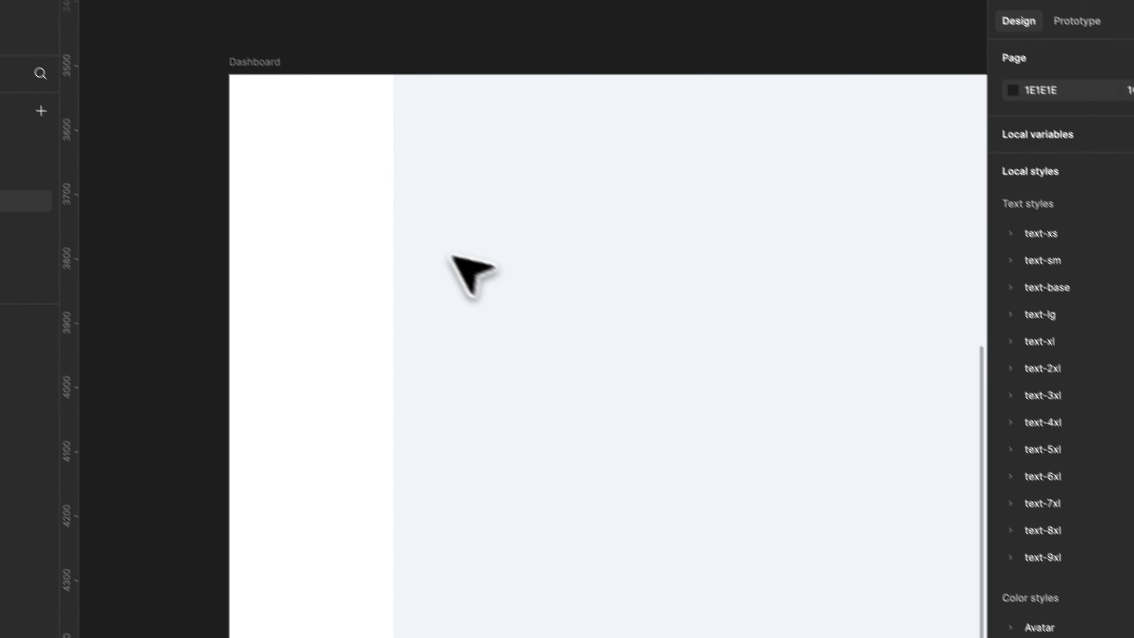
{"action": "scroll", "coordinate": [312, 156], "scroll_direction": "up", "scroll_amount": 5}
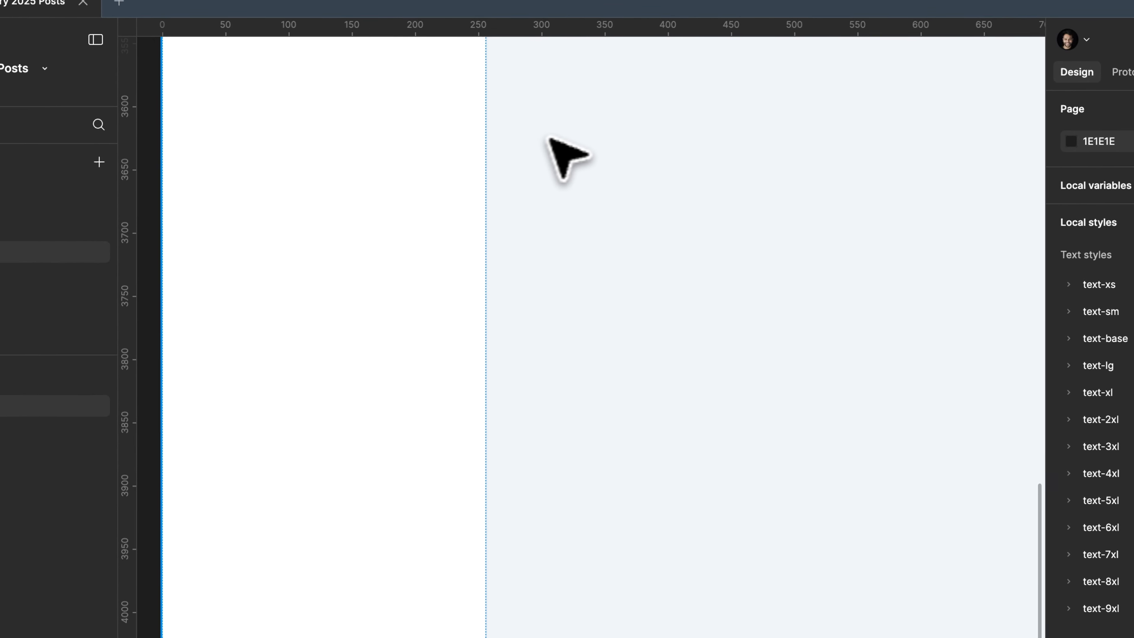
{"action": "scroll", "coordinate": [573, 150], "scroll_direction": "down", "scroll_amount": 5}
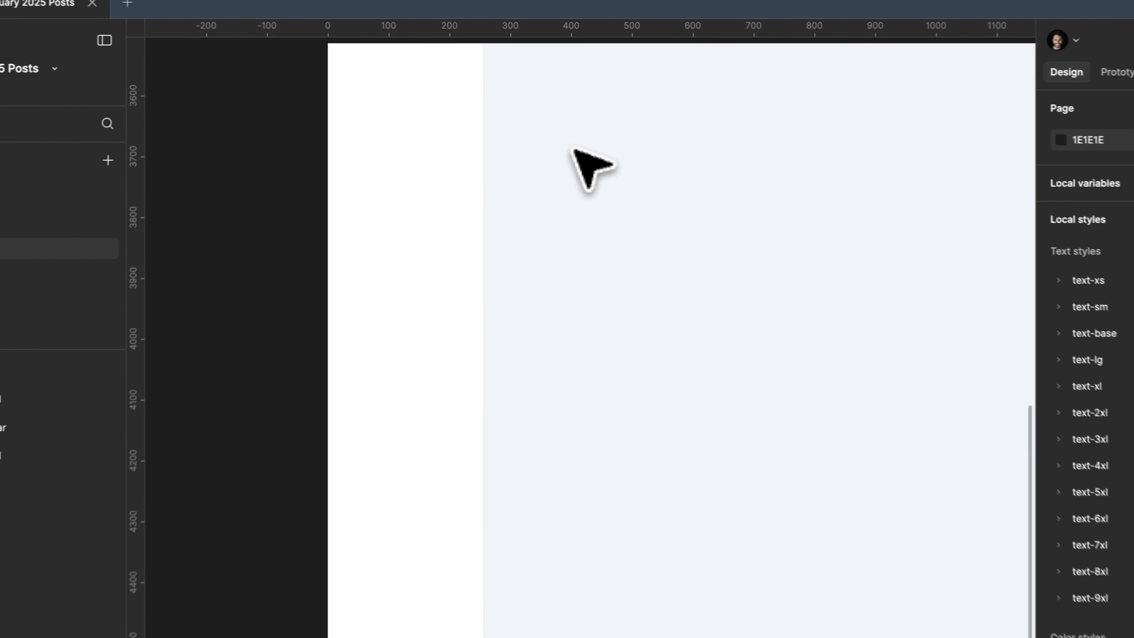
{"action": "scroll", "coordinate": [573, 150], "scroll_direction": "up", "scroll_amount": 3}
{"action": "scroll", "coordinate": [574, 150], "scroll_direction": "up", "scroll_amount": 5}
{"action": "scroll", "coordinate": [574, 141], "scroll_direction": "down", "scroll_amount": 5}
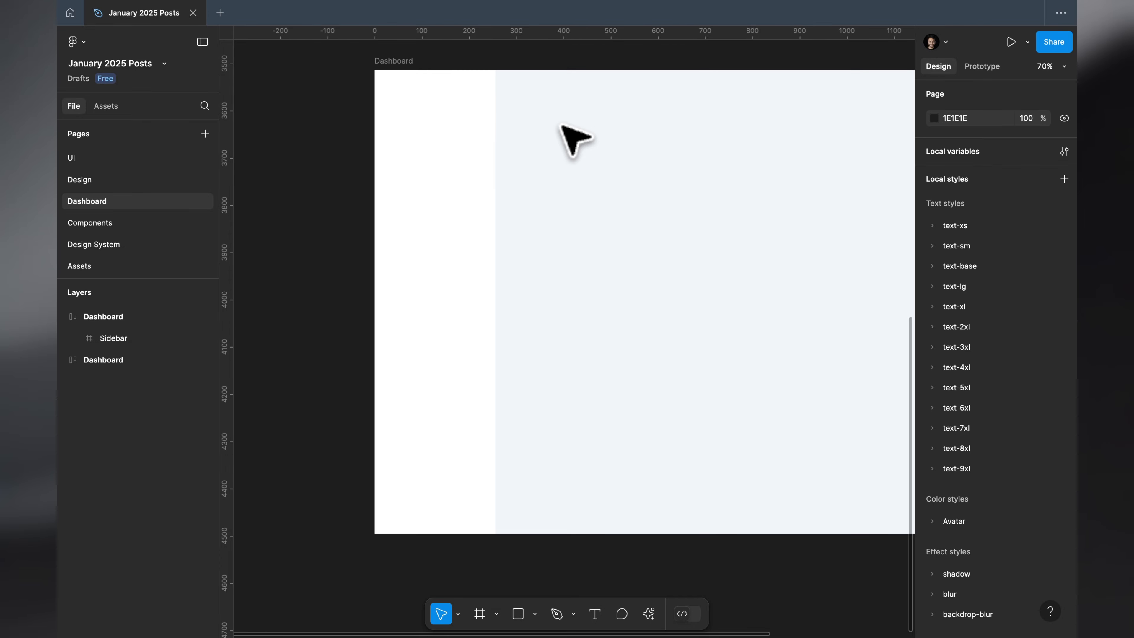
Examine the size, padding, gap and corner radius of the main content frame in the finished dashboard.
{"action": "scroll", "coordinate": [574, 141], "scroll_direction": "down", "scroll_amount": 3}
{"action": "scroll", "coordinate": [574, 140], "scroll_direction": "up", "scroll_amount": 1}
{"action": "scroll", "coordinate": [574, 141], "scroll_direction": "down", "scroll_amount": 1}
{"action": "scroll", "coordinate": [574, 140], "scroll_direction": "up", "scroll_amount": 10}
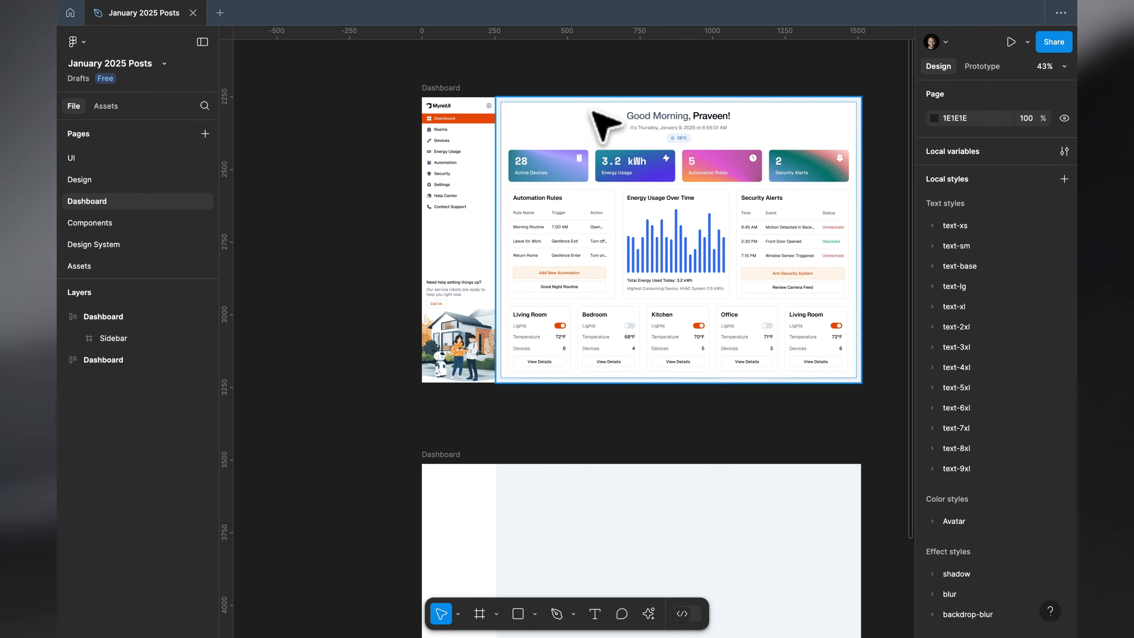
{"action": "scroll", "coordinate": [541, 124], "scroll_direction": "up", "scroll_amount": 5}
{"action": "left_click", "coordinate": [542, 119]}
{"action": "scroll", "coordinate": [543, 114], "scroll_direction": "down", "scroll_amount": 3}
{"action": "scroll", "coordinate": [554, 125], "scroll_direction": "right", "scroll_amount": 2}
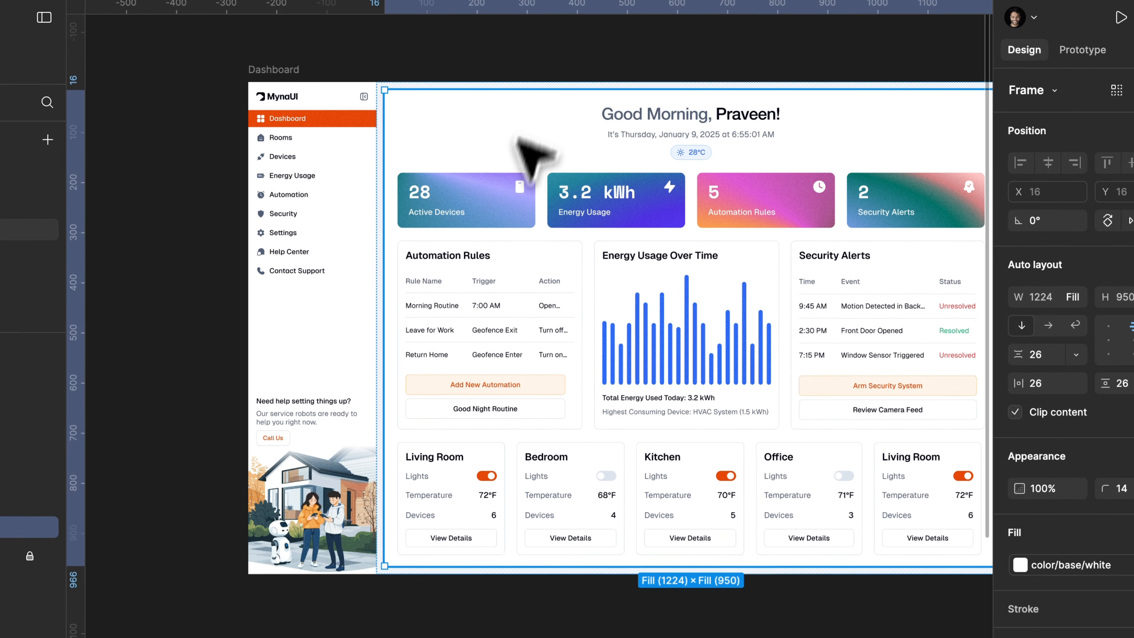
{"action": "scroll", "coordinate": [564, 234], "scroll_direction": "down", "scroll_amount": 3}
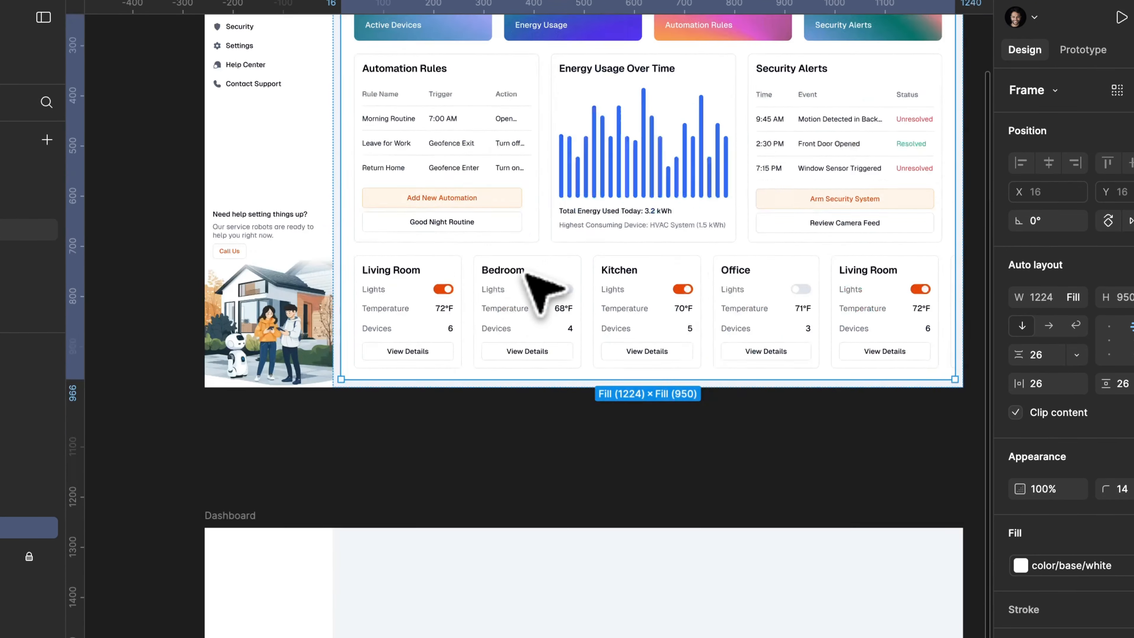
{"action": "scroll", "coordinate": [536, 286], "scroll_direction": "down", "scroll_amount": 8}
{"action": "key", "text": "Escape"}
Draw a rectangle about 814 × 640 beside the Sidebar in the new Dashboard frame.
{"action": "left_click", "coordinate": [419, 259]}
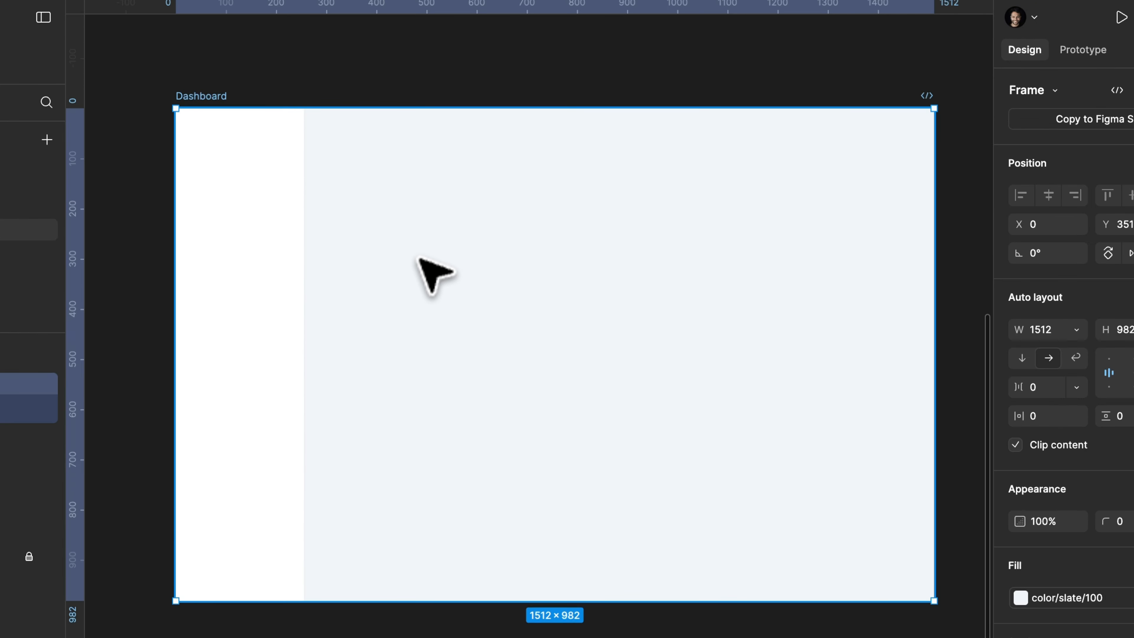
{"action": "key", "text": "r"}
{"action": "left_click_drag", "start_coordinate": [367, 139], "coordinate": [776, 462]}
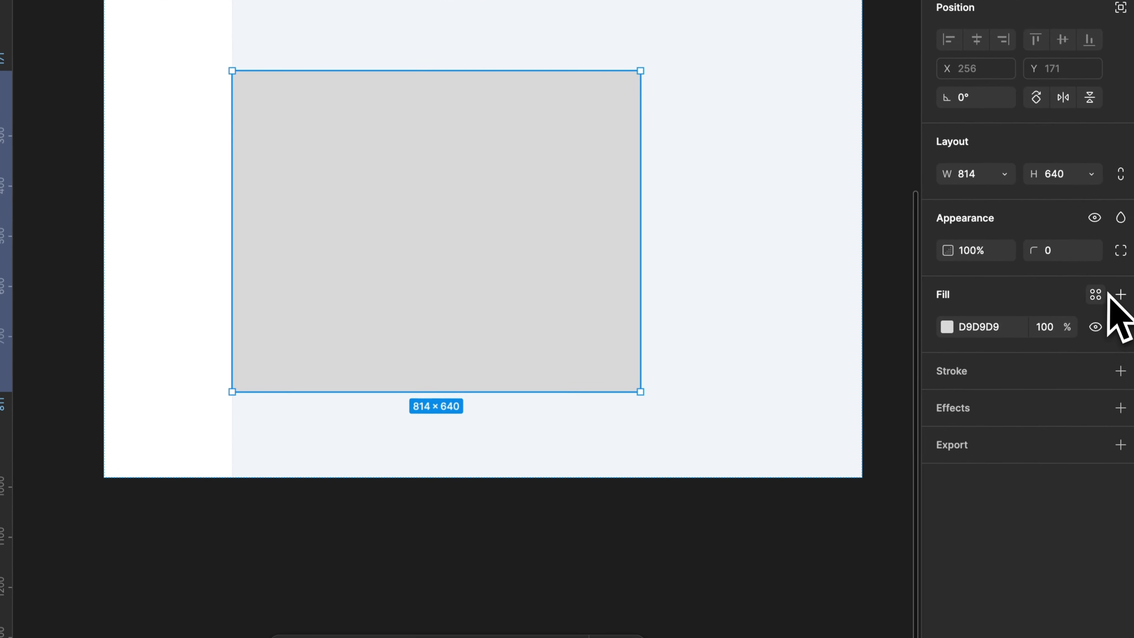
Give the rectangle the color/base/white fill and the shadow/base effect style, and round its corners.
{"action": "left_click", "coordinate": [1096, 294]}
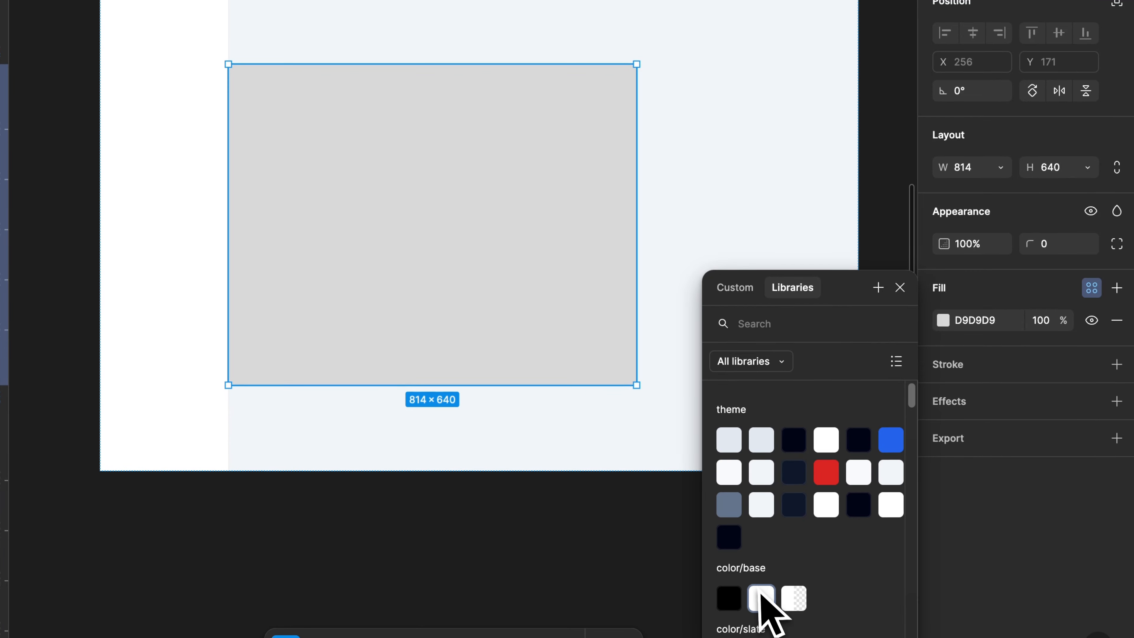
{"action": "left_click", "coordinate": [762, 599]}
{"action": "left_click", "coordinate": [1093, 367]}
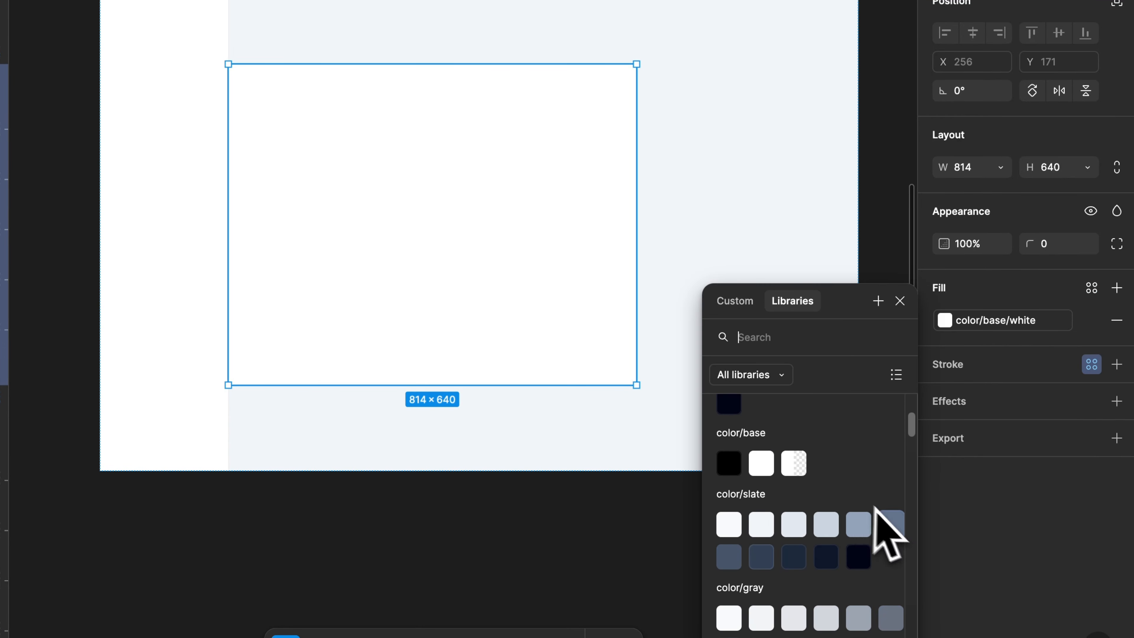
{"action": "left_click", "coordinate": [1091, 401]}
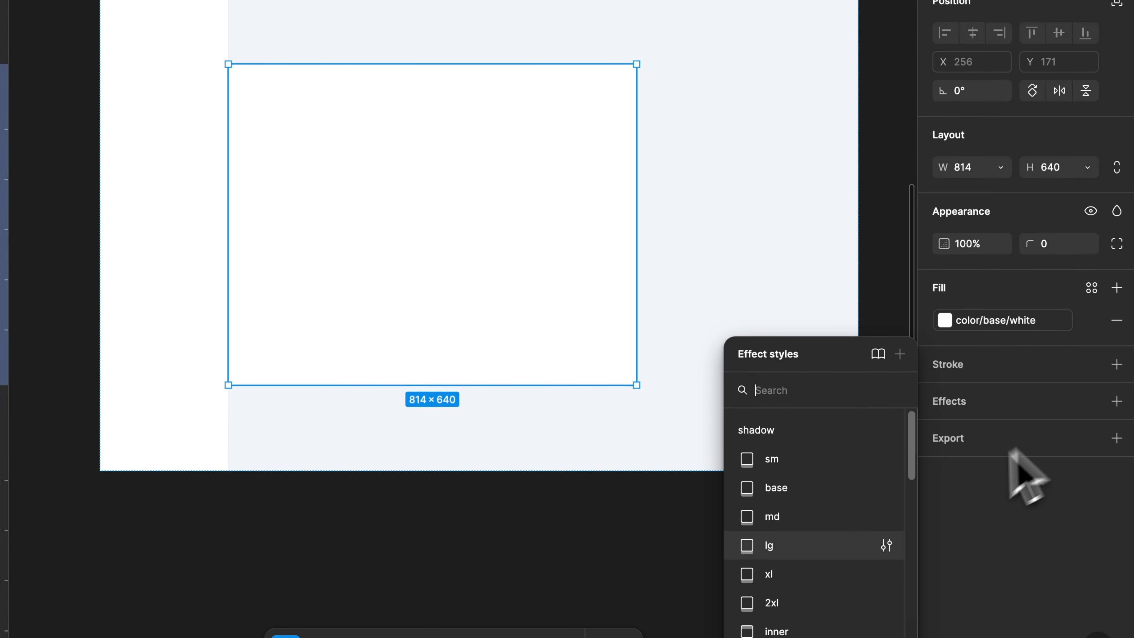
{"action": "left_click", "coordinate": [808, 499]}
{"action": "left_click", "coordinate": [751, 241]}
{"action": "left_click", "coordinate": [625, 173]}
{"action": "left_click", "coordinate": [1058, 251]}
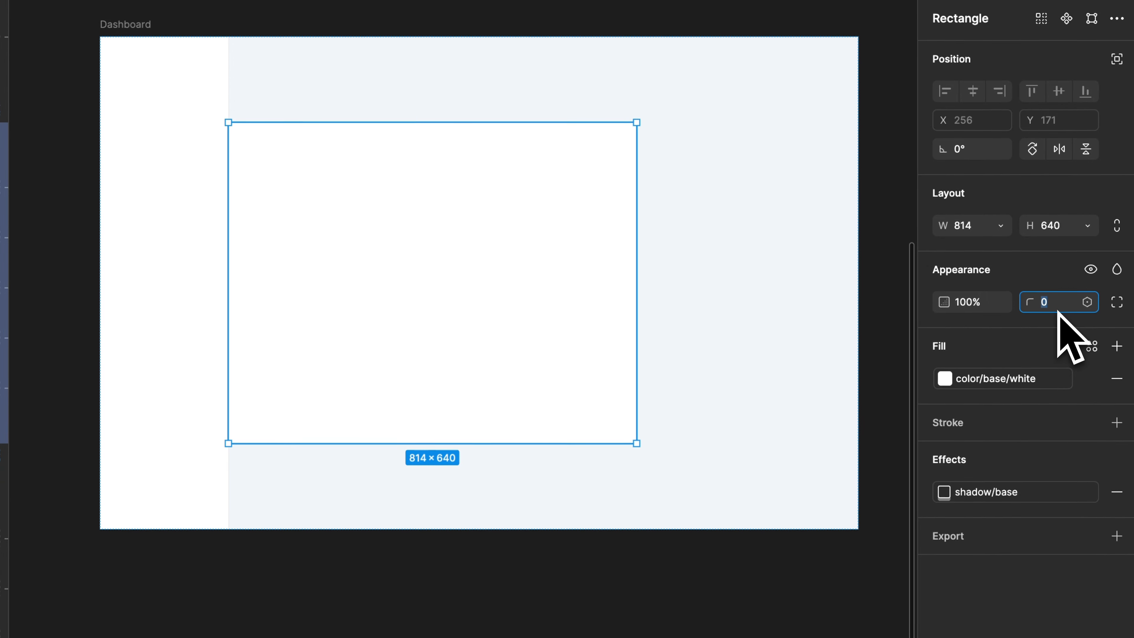
{"action": "key", "text": "shift+Up"}
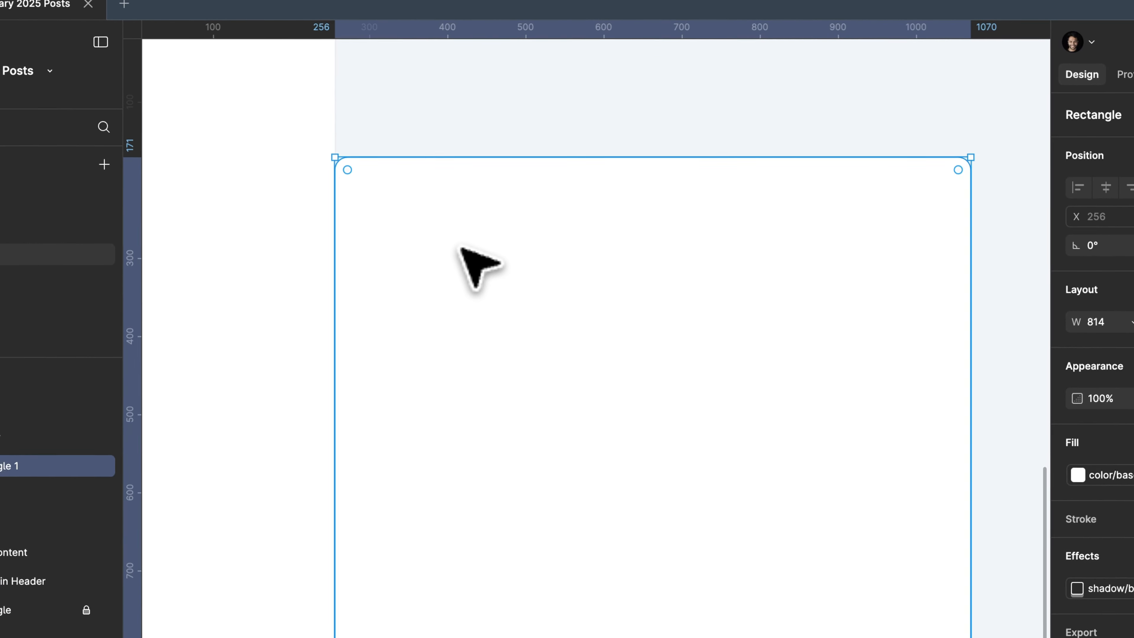
{"action": "scroll", "coordinate": [460, 247], "scroll_direction": "down", "scroll_amount": 3}
{"action": "key", "text": "Escape"}
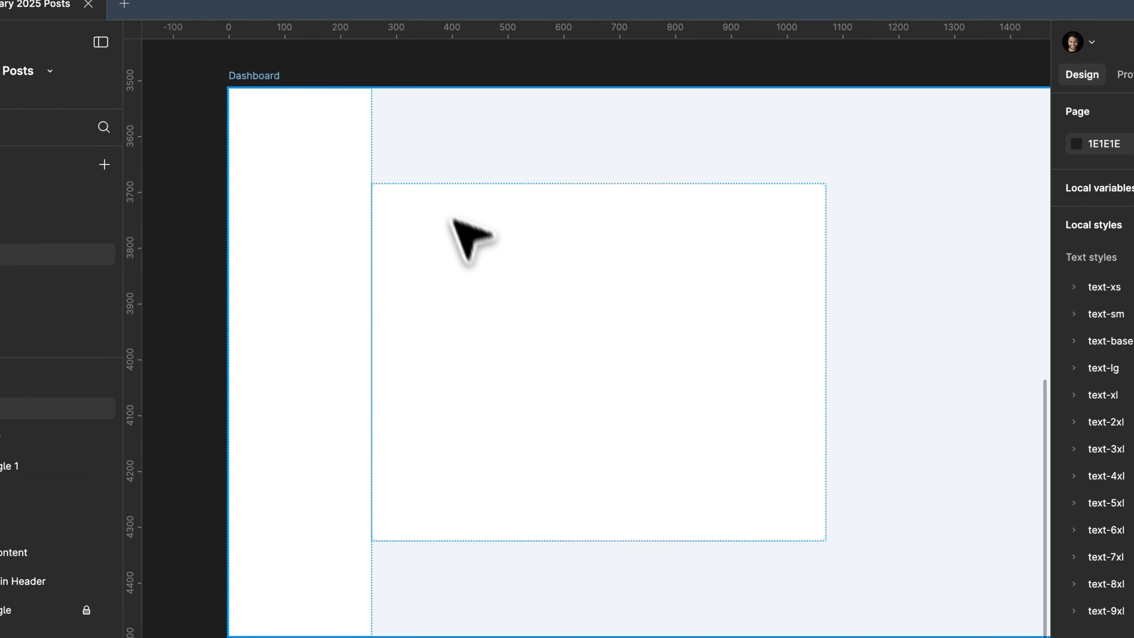
Wrap the rectangle in the new Dashboard in its own frame and delete the rectangle inside it.
{"action": "left_click", "coordinate": [265, 80]}
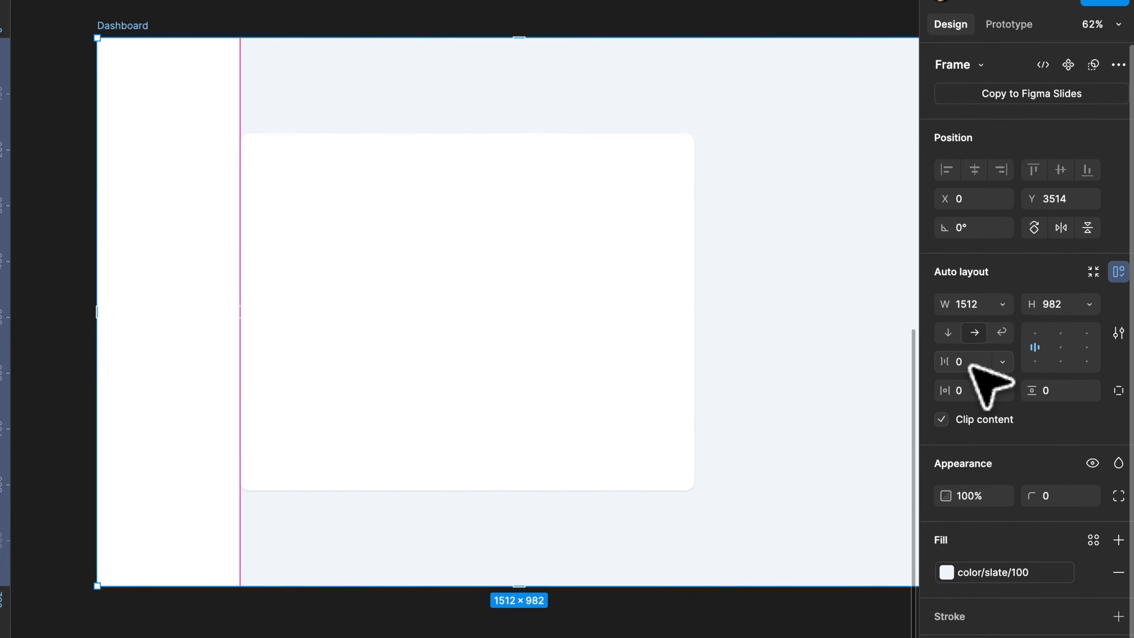
{"action": "left_click", "coordinate": [648, 364]}
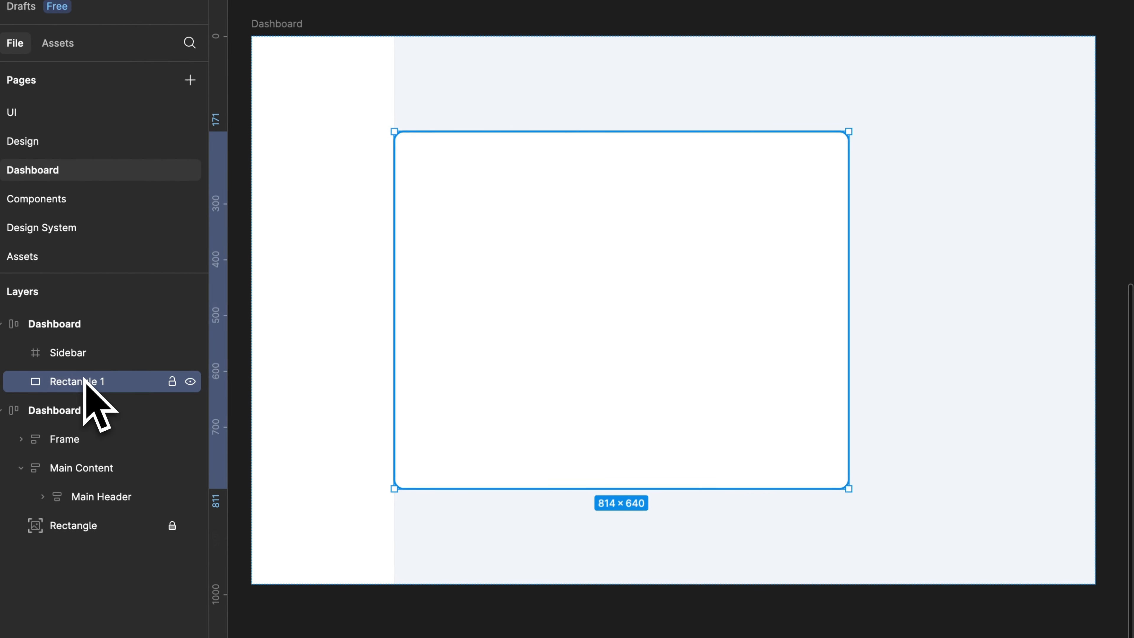
{"action": "right_click", "coordinate": [499, 145]}
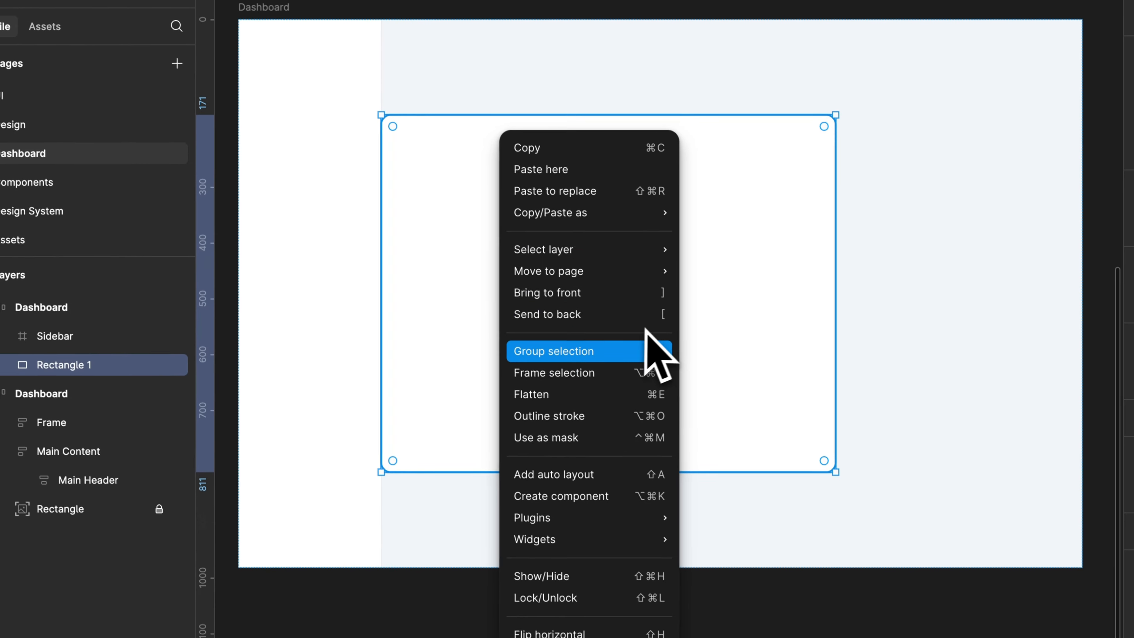
{"action": "left_click", "coordinate": [589, 387]}
{"action": "left_click", "coordinate": [11, 357]}
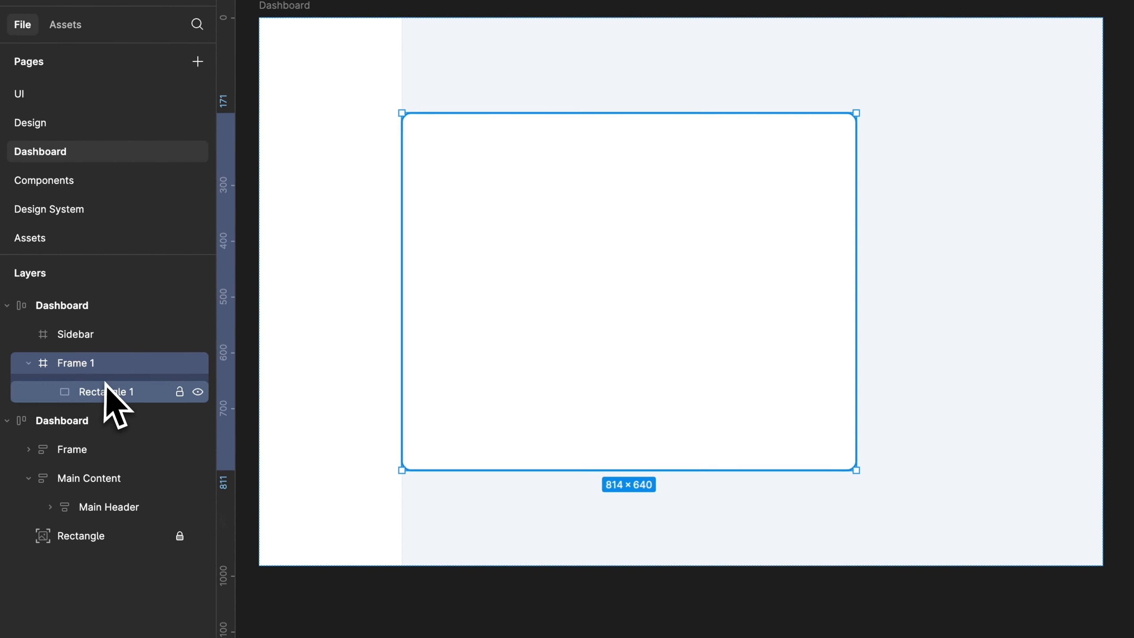
{"action": "key", "text": "BackSpace"}
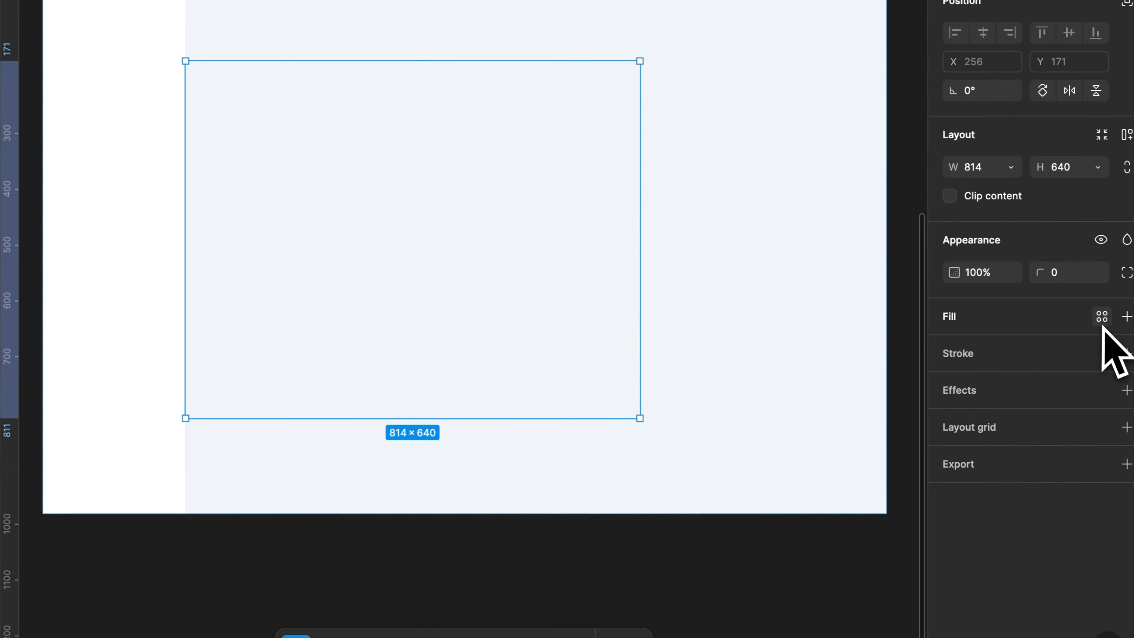
Give the empty 814 × 640 frame the color/base/white fill, the shadow/base effect style and a corner radius of 16.
{"action": "left_click", "coordinate": [1101, 317]}
{"action": "left_click", "coordinate": [822, 517]}
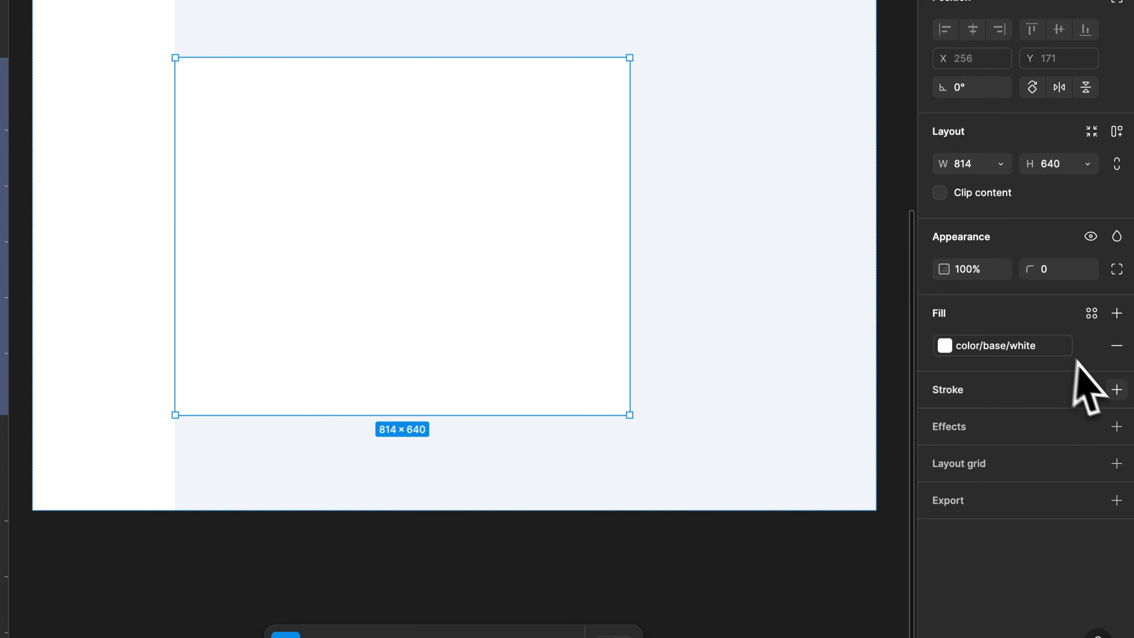
{"action": "left_click", "coordinate": [1109, 425]}
{"action": "left_click", "coordinate": [887, 483]}
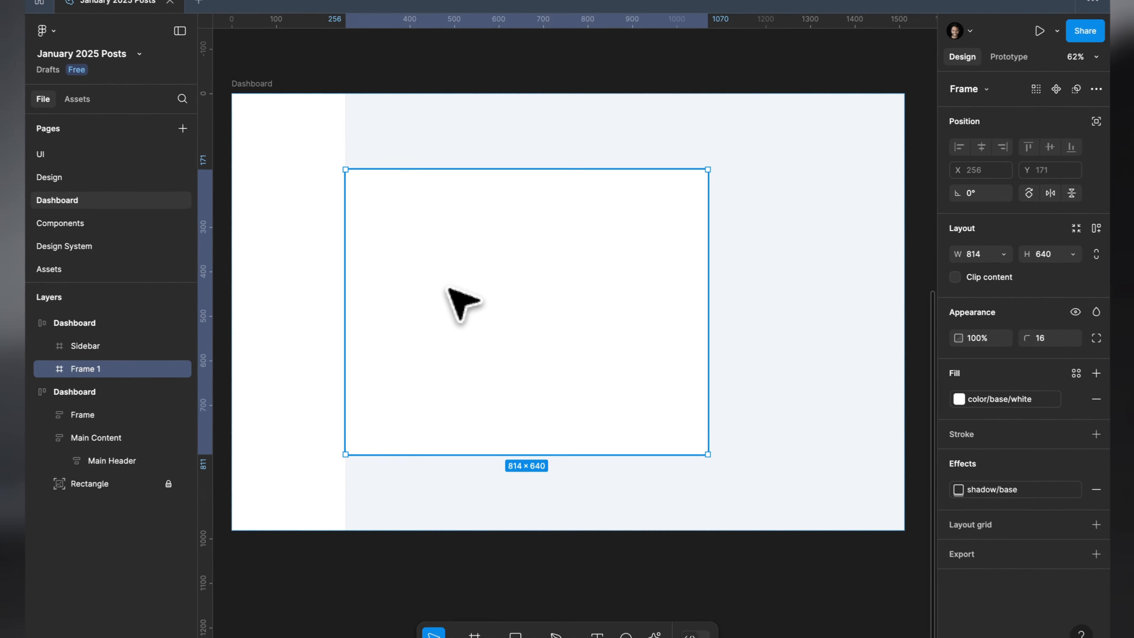
Wrap the white frame in an auto layout frame with 16 horizontal and vertical padding, setting its width and height to Fill container.
{"action": "key", "text": "shift+a"}
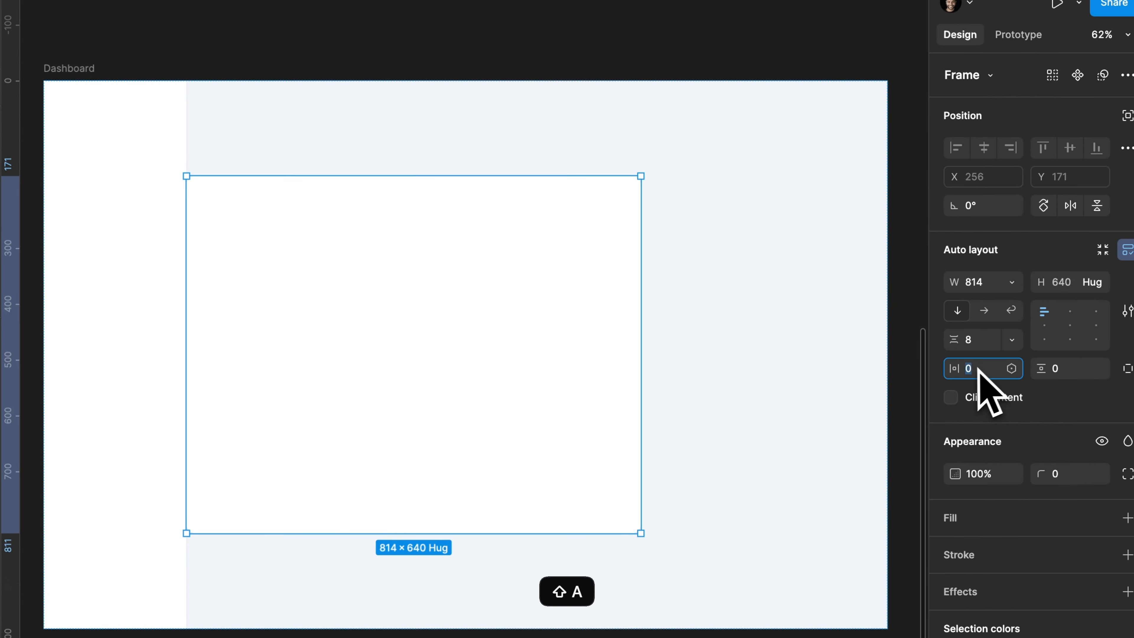
{"action": "left_click", "coordinate": [1000, 360]}
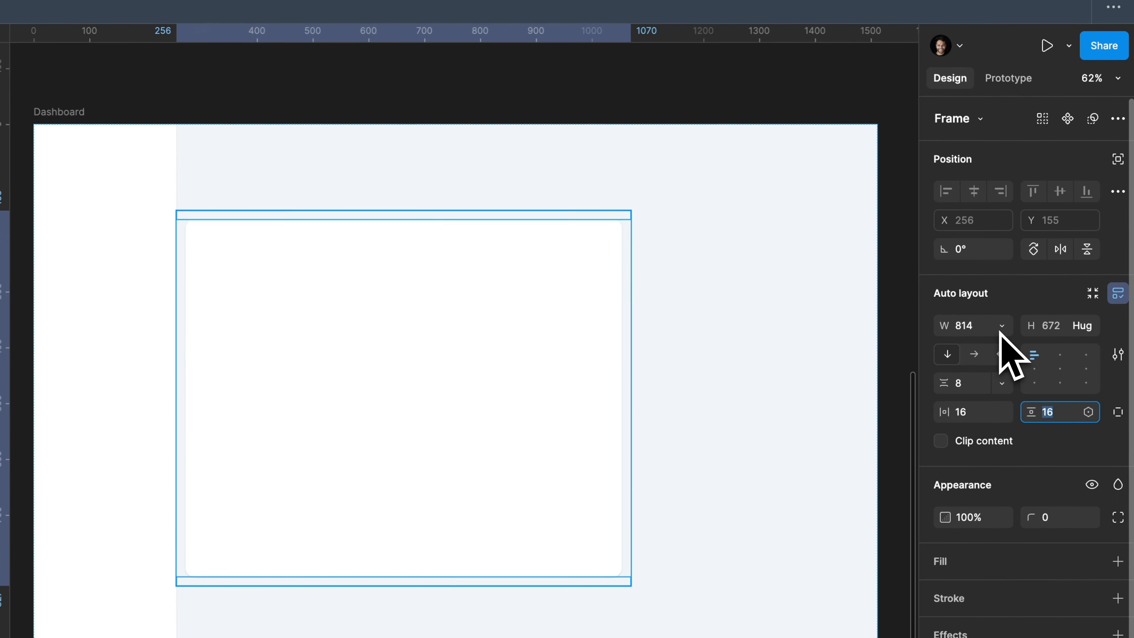
{"action": "left_click", "coordinate": [1007, 375]}
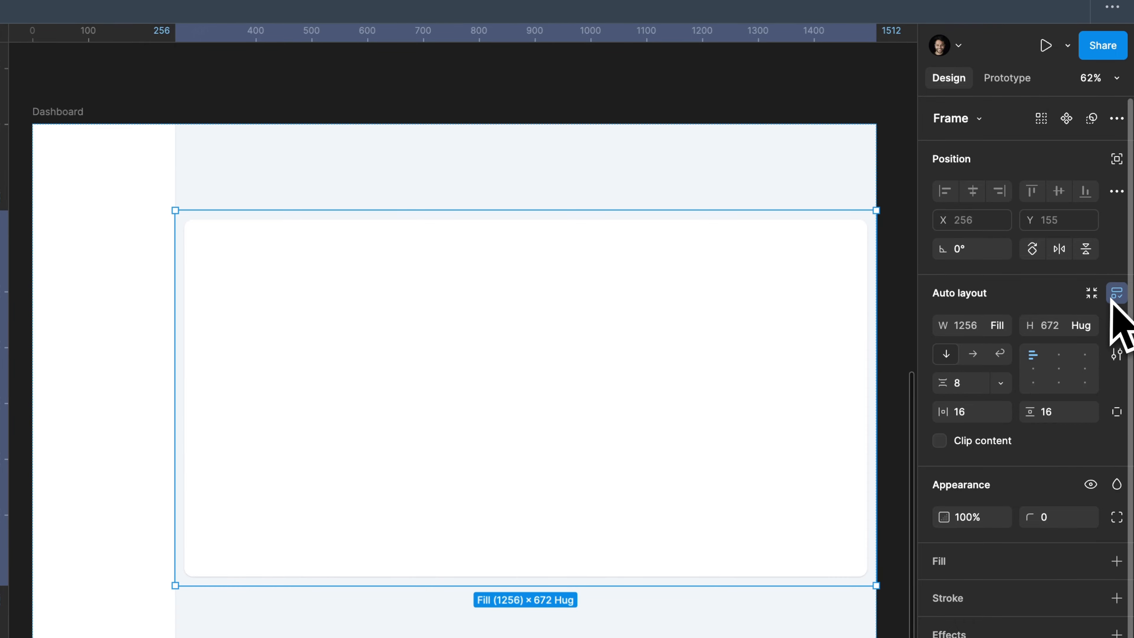
{"action": "left_click", "coordinate": [1071, 351]}
{"action": "key", "text": "Escape"}
{"action": "scroll", "coordinate": [549, 103], "scroll_direction": "up", "scroll_amount": 2}
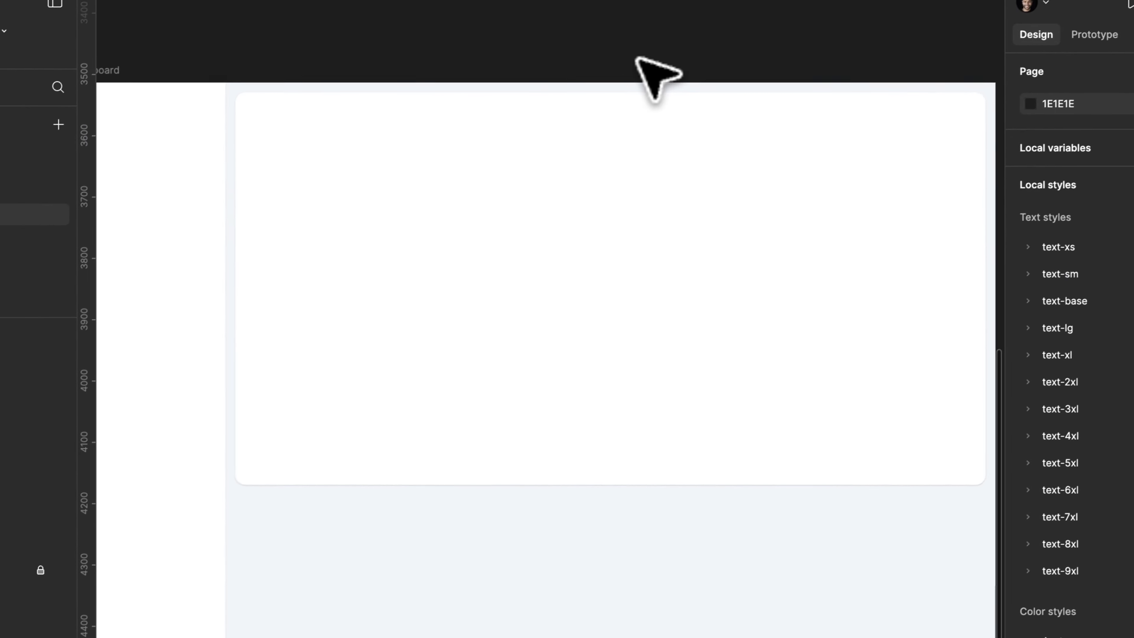
Rename the outer auto layout frame around the white frame as Main Content.
{"action": "double_click", "coordinate": [537, 312]}
{"action": "scroll", "coordinate": [547, 299], "scroll_direction": "down", "scroll_amount": 1}
{"action": "scroll", "coordinate": [655, 244], "scroll_direction": "down", "scroll_amount": 1}
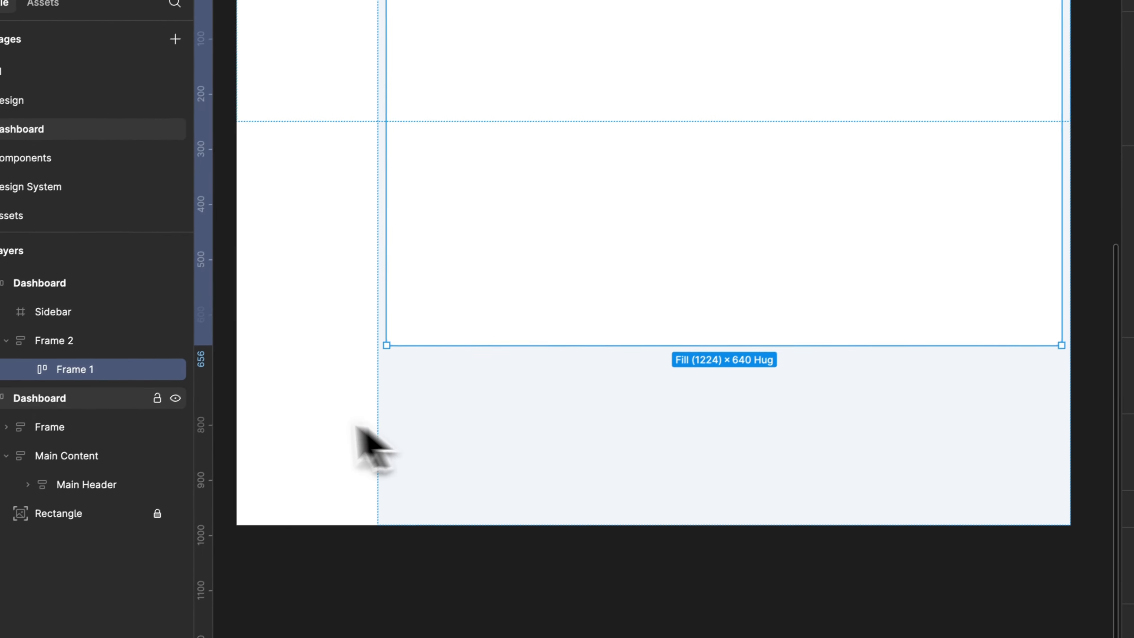
{"action": "left_click", "coordinate": [9, 419]}
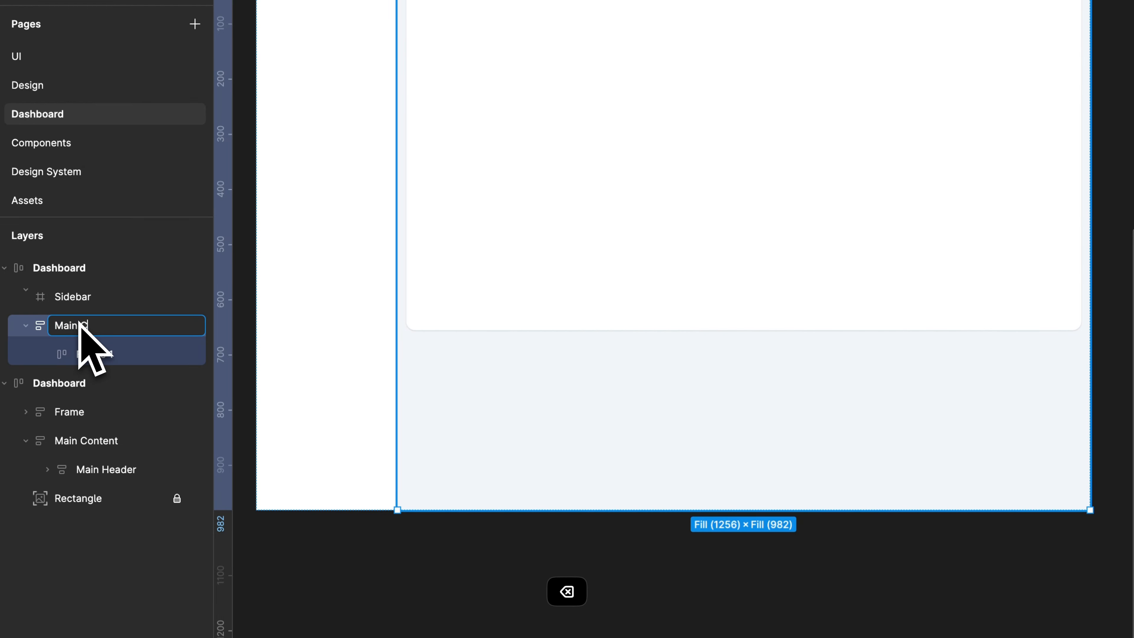
{"action": "type", "text": "ontn"}
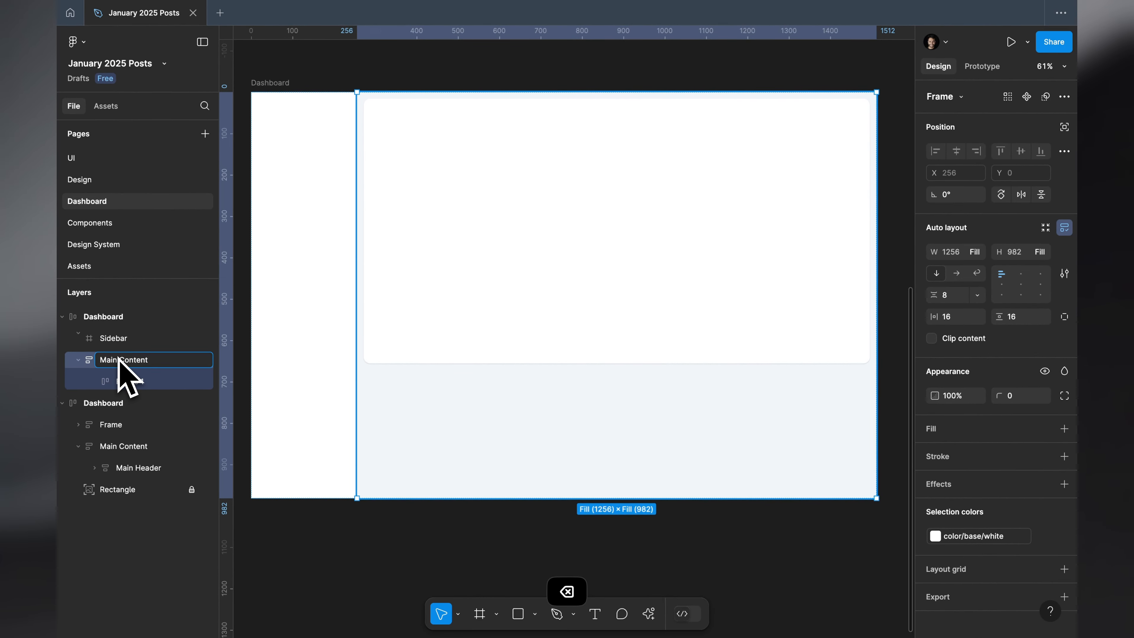
Rename the white frame inside Main Content as Card and set its height to Fill container.
{"action": "left_click", "coordinate": [136, 380]}
{"action": "double_click", "coordinate": [138, 380]}
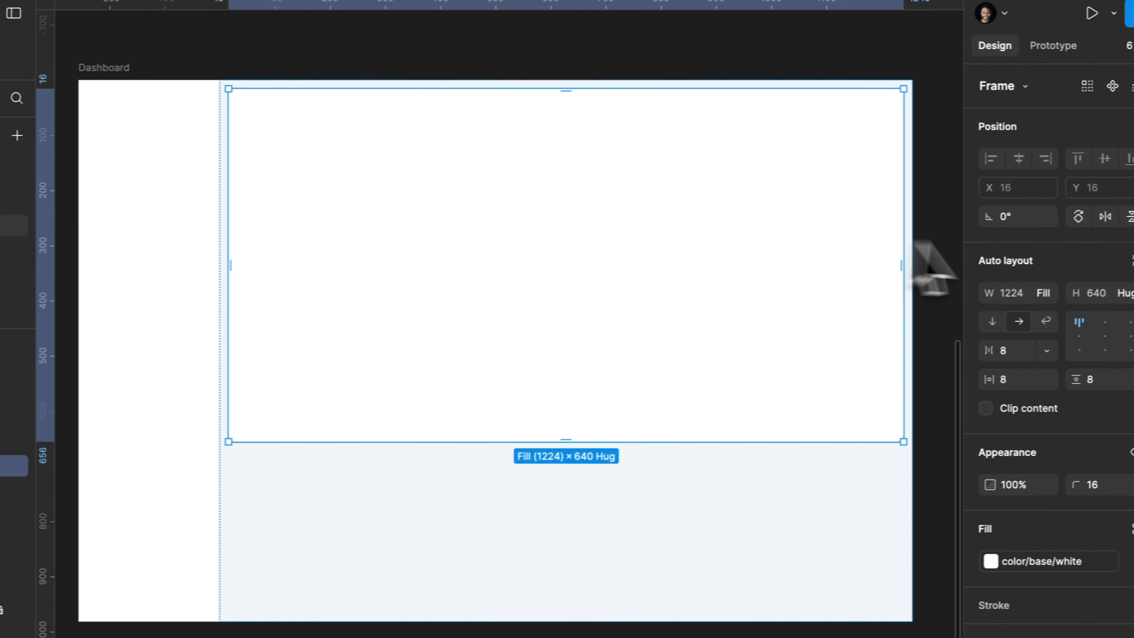
{"action": "left_click", "coordinate": [1094, 293]}
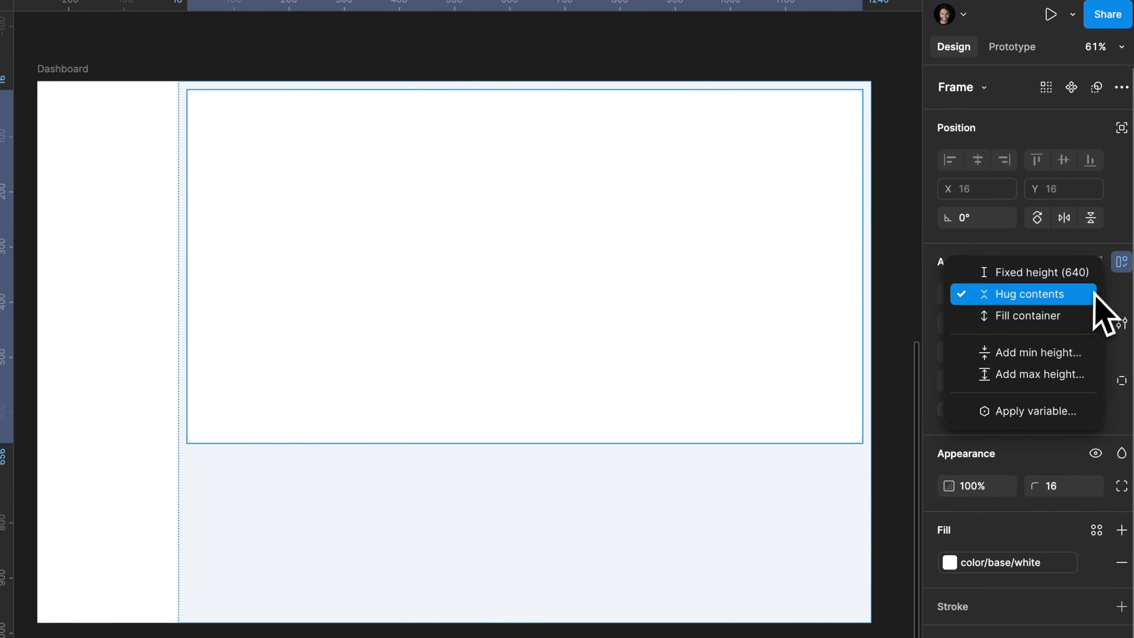
{"action": "left_click", "coordinate": [1069, 311]}
Change the new Dashboard frame's fill to the library's next darker slate color after color/slate/100.
{"action": "key", "text": "Escape"}
{"action": "scroll", "coordinate": [681, 264], "scroll_direction": "left", "scroll_amount": 1}
{"action": "scroll", "coordinate": [591, 262], "scroll_direction": "up", "scroll_amount": 1}
{"action": "key", "text": "super+backslash"}
{"action": "scroll", "coordinate": [590, 260], "scroll_direction": "up", "scroll_amount": 3}
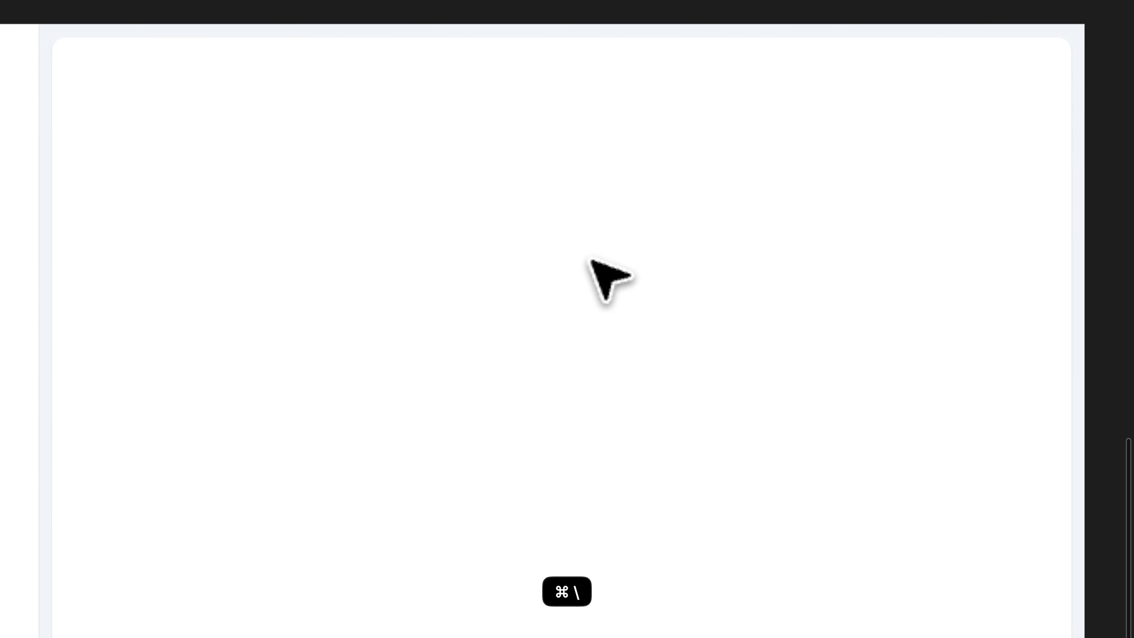
{"action": "key", "text": "super+backslash"}
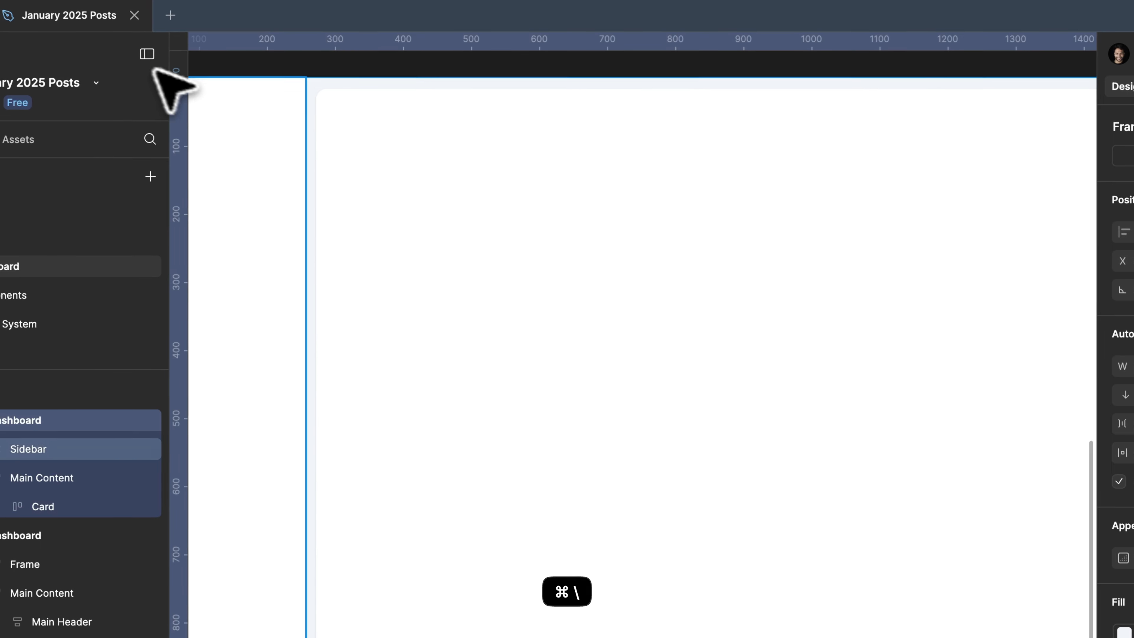
{"action": "key", "text": "shift+2"}
{"action": "left_click", "coordinate": [1125, 633]}
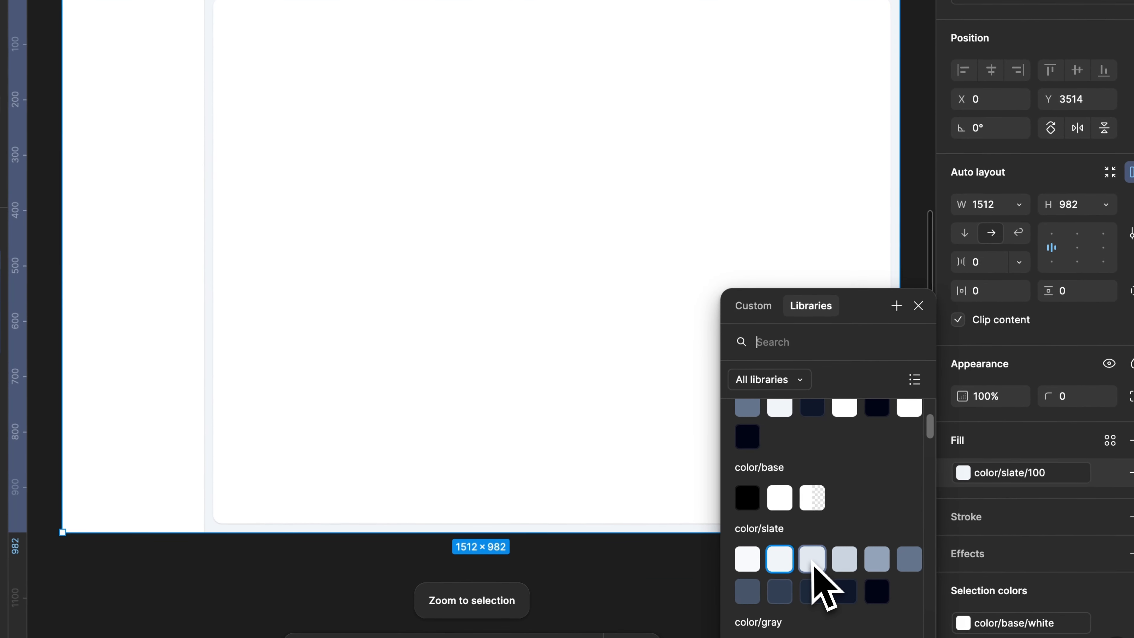
{"action": "left_click", "coordinate": [812, 561]}
{"action": "left_click", "coordinate": [824, 560]}
Compare the new layout with the finished dashboard while the interface is hidden, and select the new Sidebar frame.
{"action": "scroll", "coordinate": [332, 20], "scroll_direction": "up", "scroll_amount": 3}
{"action": "key", "text": "super+backslash"}
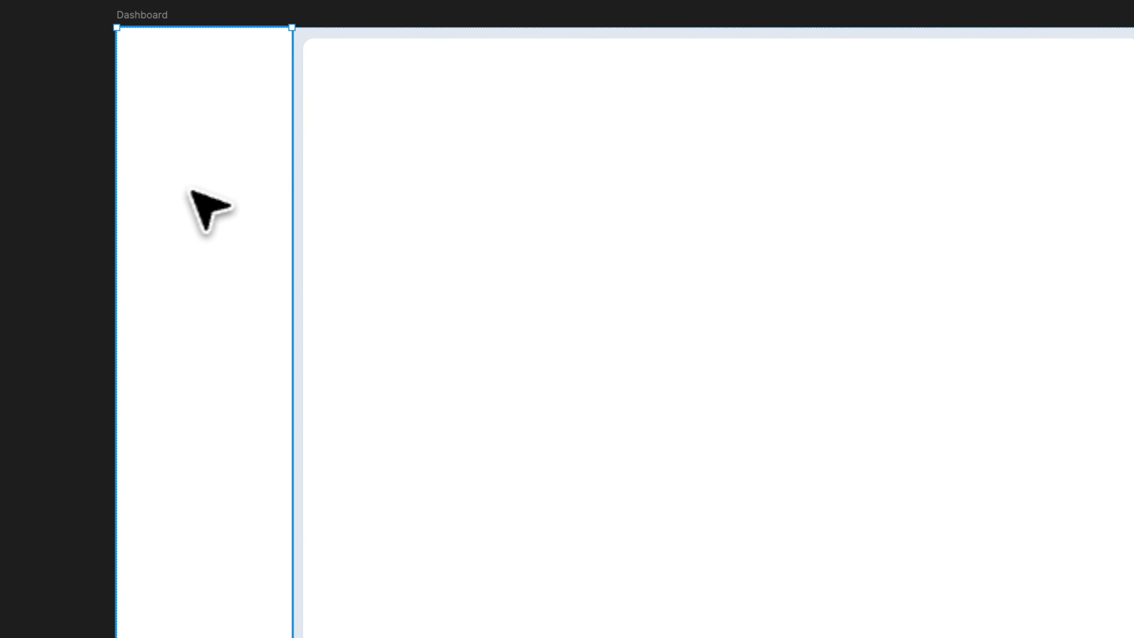
{"action": "left_click", "coordinate": [647, 268]}
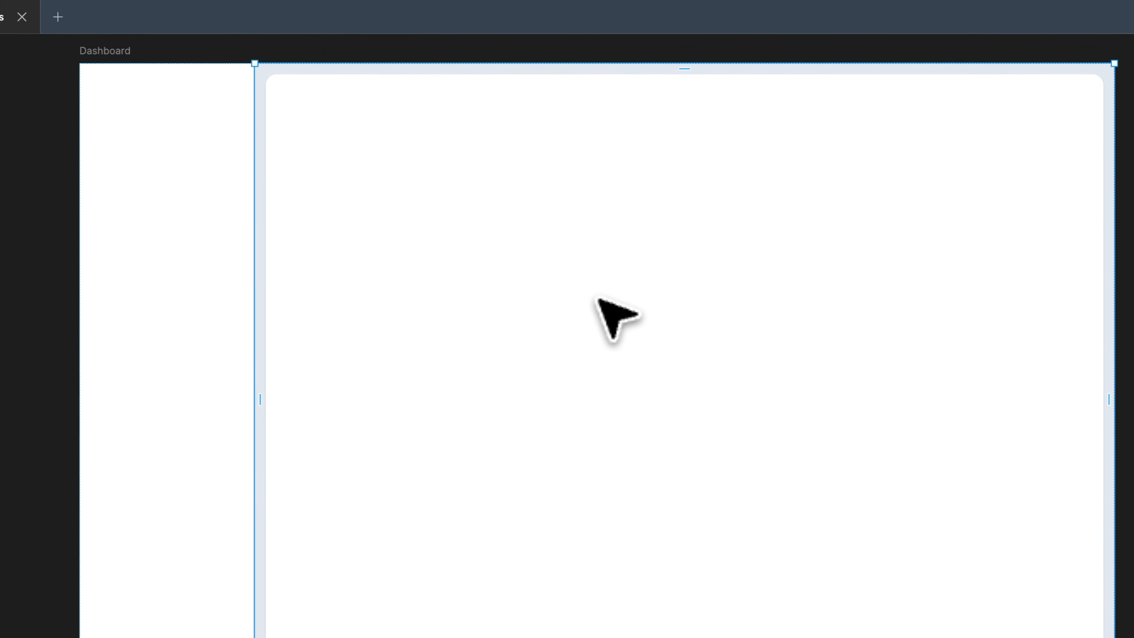
{"action": "key", "text": "Escape"}
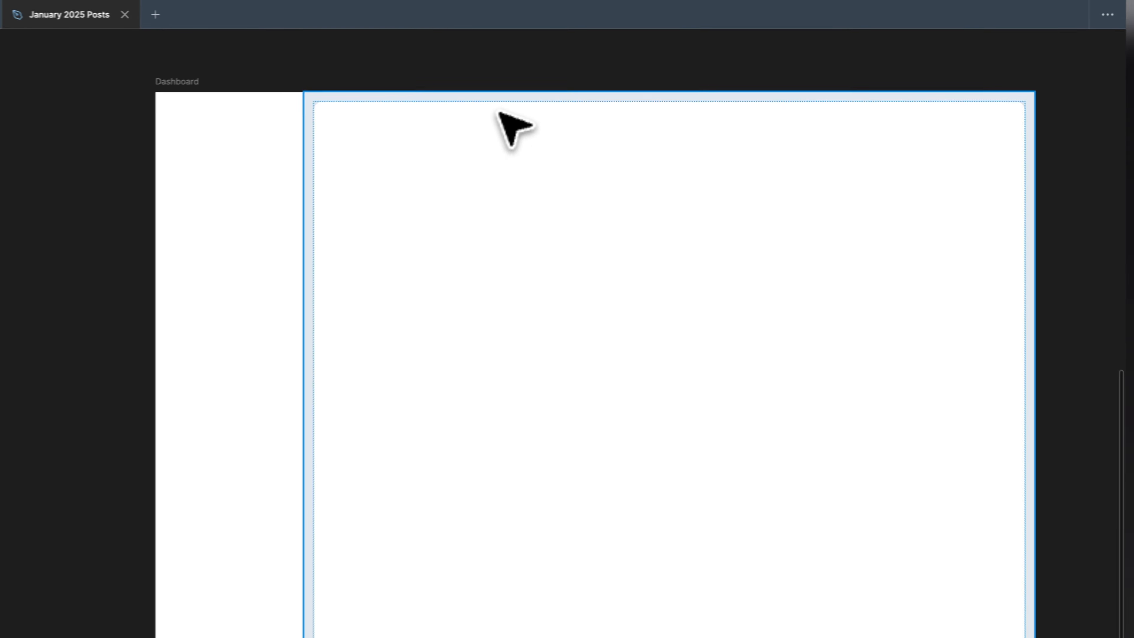
{"action": "scroll", "coordinate": [464, 74], "scroll_direction": "down", "scroll_amount": 3}
{"action": "scroll", "coordinate": [464, 73], "scroll_direction": "up", "scroll_amount": 8}
{"action": "scroll", "coordinate": [464, 74], "scroll_direction": "up", "scroll_amount": 2}
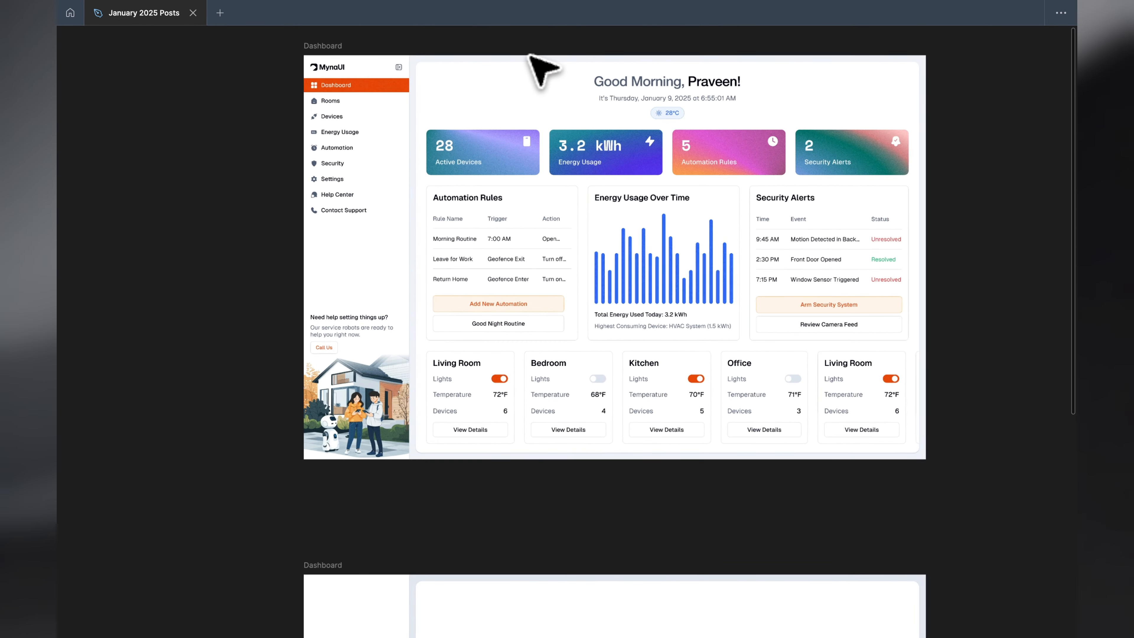
{"action": "scroll", "coordinate": [542, 69], "scroll_direction": "up", "scroll_amount": 3}
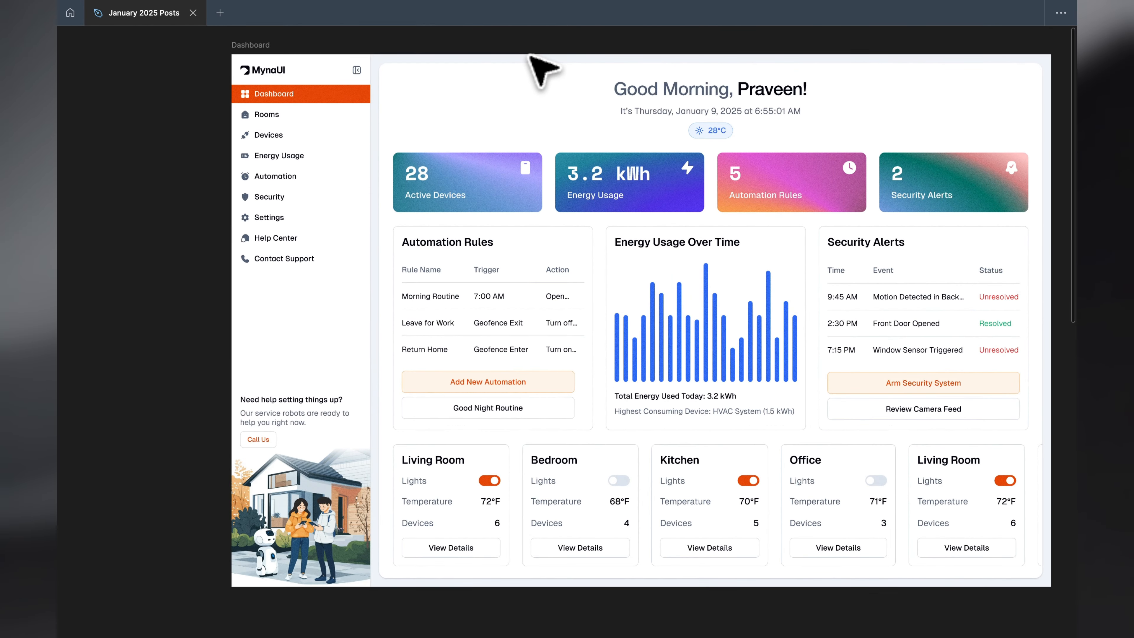
{"action": "scroll", "coordinate": [620, 68], "scroll_direction": "down", "scroll_amount": 2}
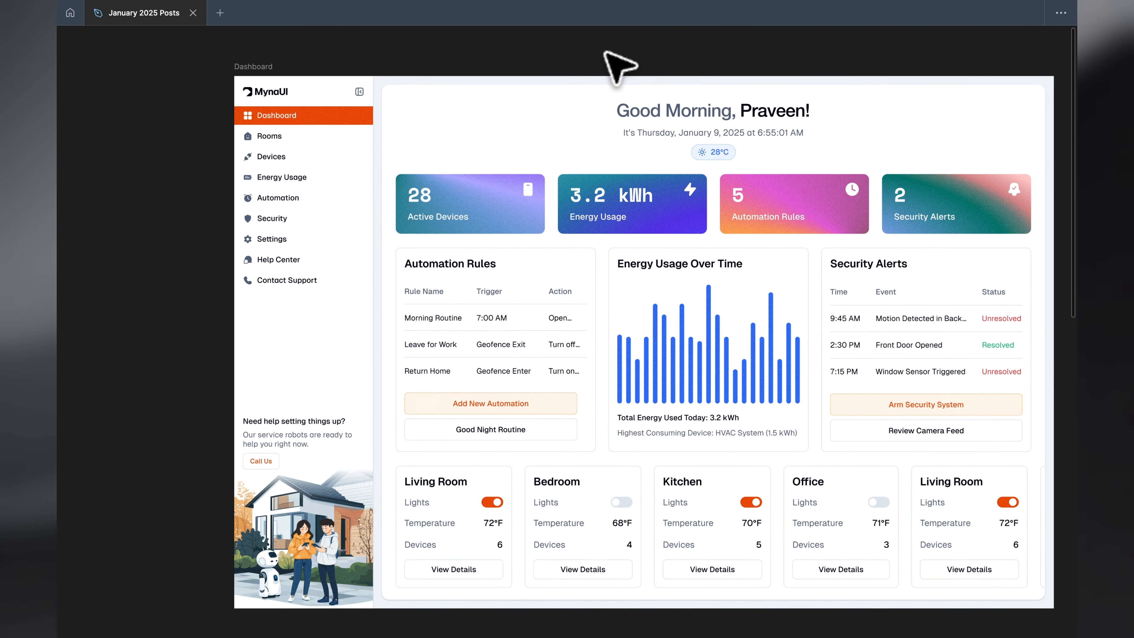
{"action": "scroll", "coordinate": [621, 69], "scroll_direction": "down", "scroll_amount": 5}
{"action": "scroll", "coordinate": [625, 67], "scroll_direction": "down", "scroll_amount": 3}
{"action": "scroll", "coordinate": [596, 391], "scroll_direction": "up", "scroll_amount": 3}
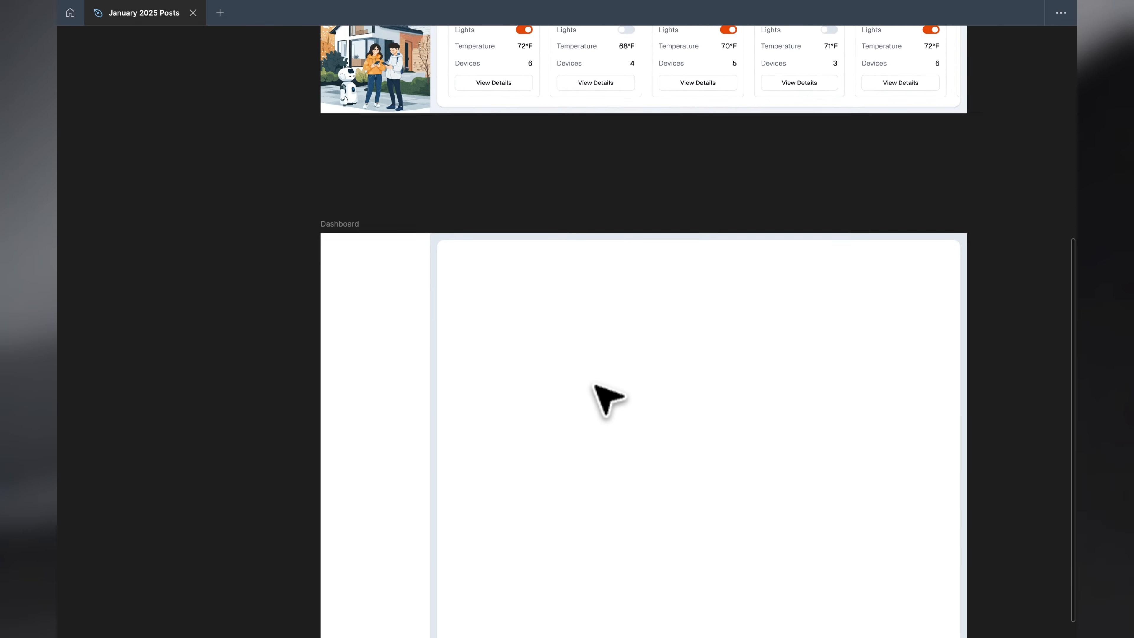
{"action": "scroll", "coordinate": [596, 393], "scroll_direction": "left", "scroll_amount": 2}
{"action": "scroll", "coordinate": [596, 393], "scroll_direction": "down", "scroll_amount": 2}
{"action": "scroll", "coordinate": [596, 393], "scroll_direction": "up", "scroll_amount": 2}
{"action": "left_click", "coordinate": [444, 347]}
{"action": "key", "text": "super+backslash"}
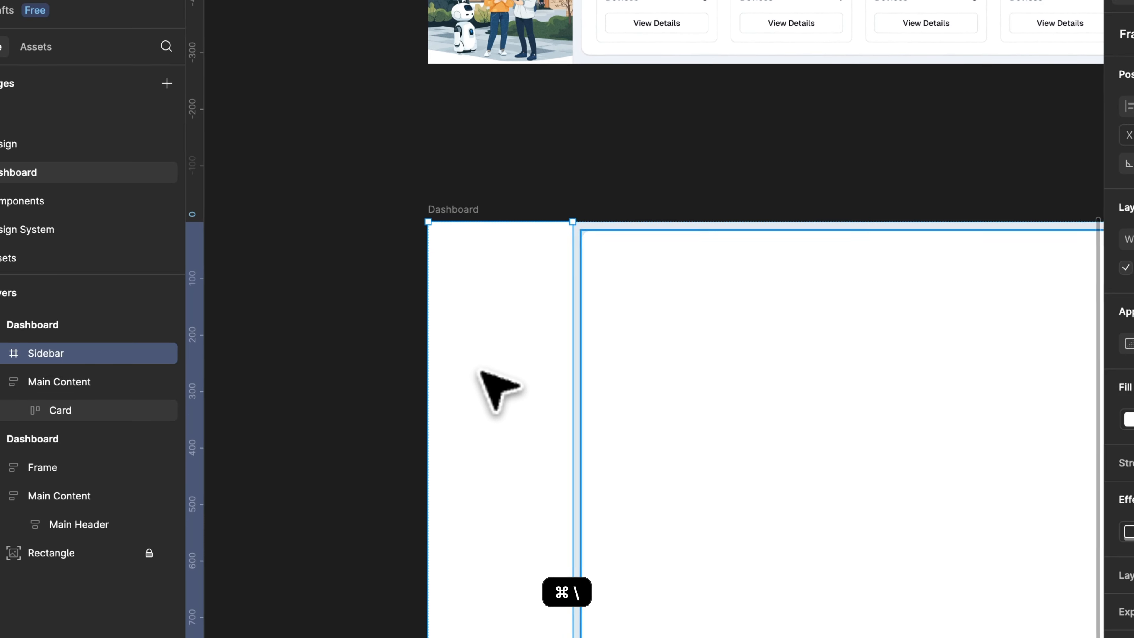
Apply auto layout to the new Sidebar and copy the MynaUI logo into it from the finished dashboard's sidebar header.
{"action": "scroll", "coordinate": [481, 371], "scroll_direction": "down", "scroll_amount": 4}
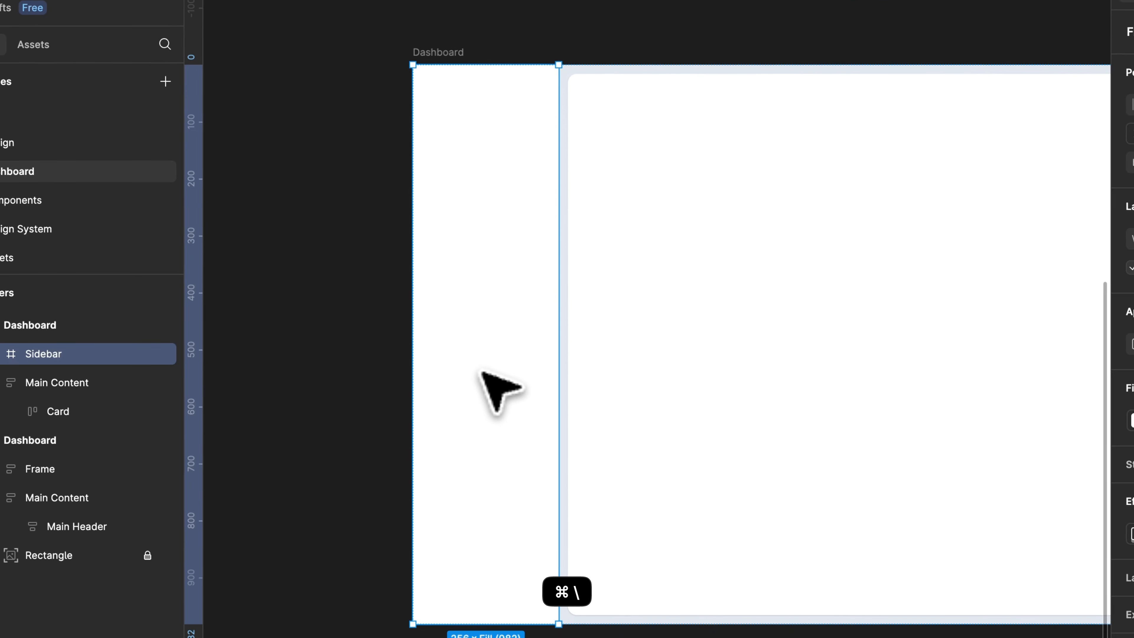
{"action": "scroll", "coordinate": [481, 372], "scroll_direction": "up", "scroll_amount": 3}
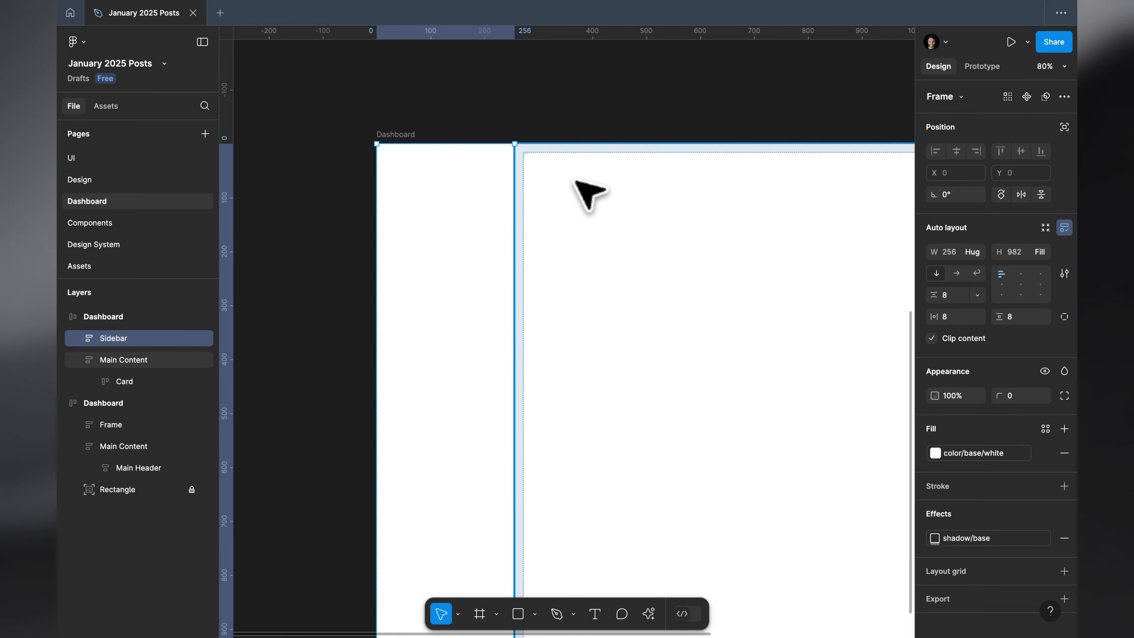
{"action": "scroll", "coordinate": [580, 187], "scroll_direction": "up", "scroll_amount": 5}
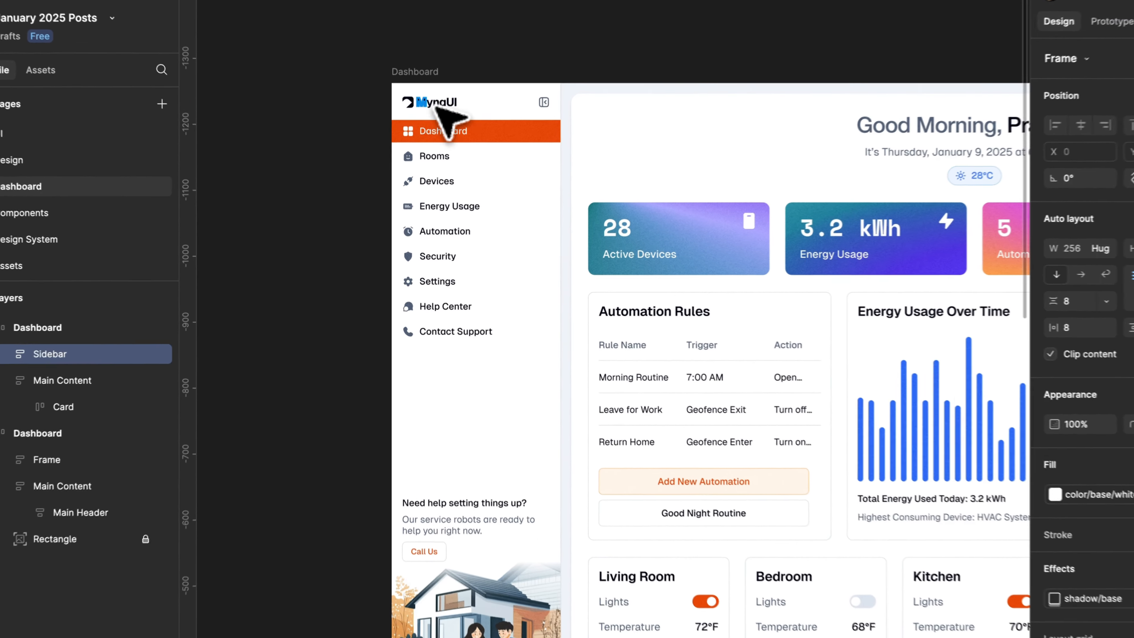
{"action": "left_click", "coordinate": [421, 129]}
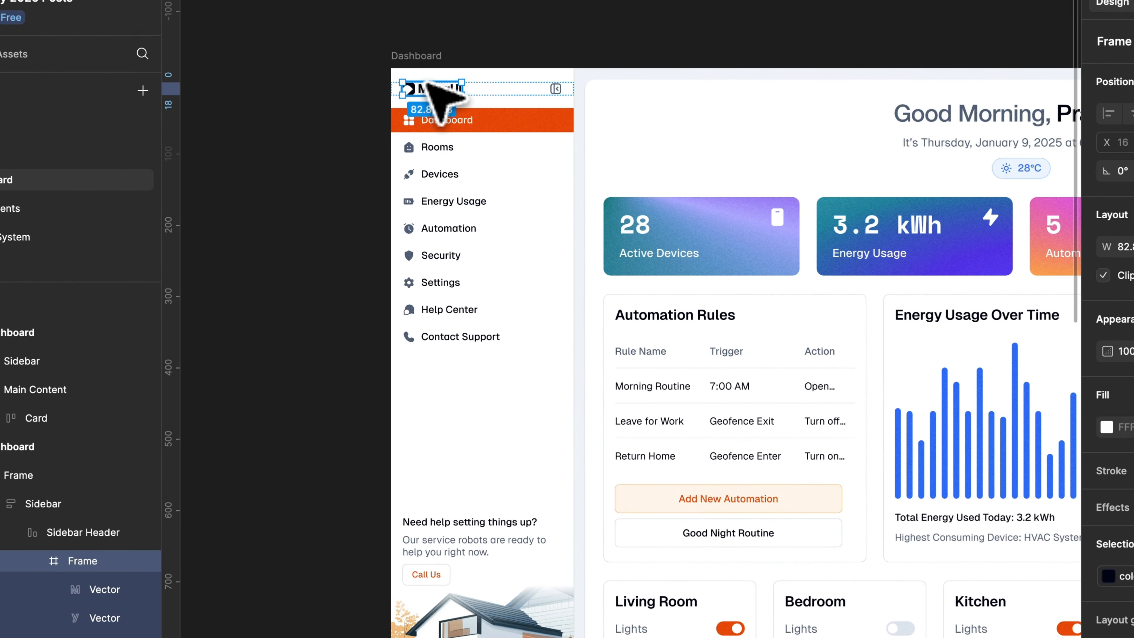
{"action": "key", "text": "super+c"}
{"action": "scroll", "coordinate": [442, 100], "scroll_direction": "down", "scroll_amount": 10}
{"action": "key", "text": "super+v"}
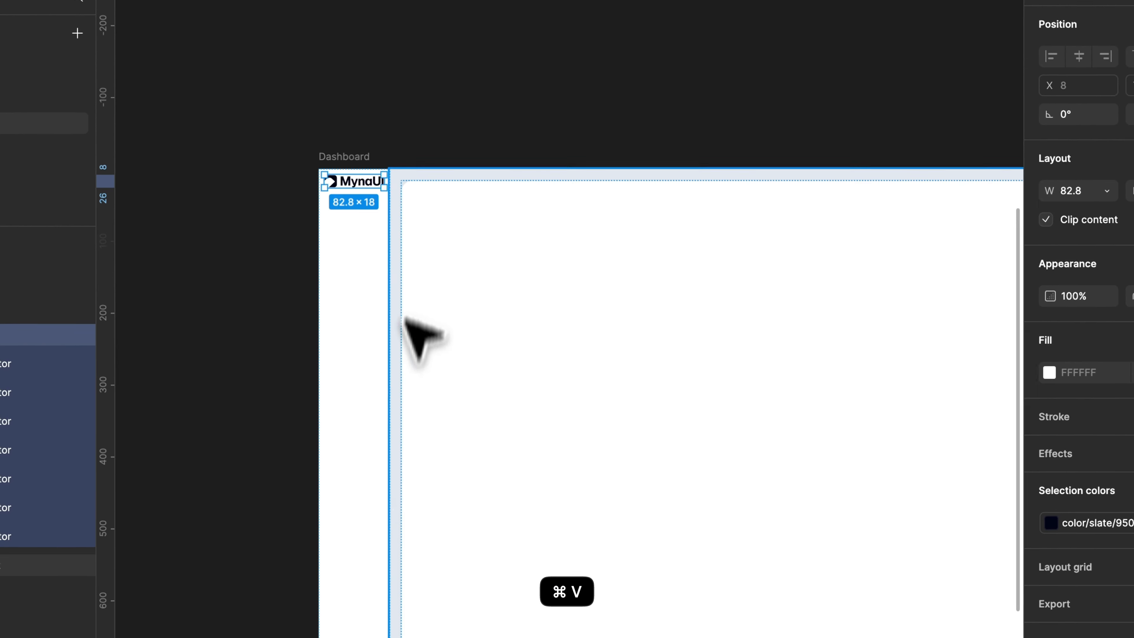
Set the new Sidebar's width to Fixed width at 256.
{"action": "scroll", "coordinate": [384, 308], "scroll_direction": "up", "scroll_amount": 5}
{"action": "left_click", "coordinate": [385, 216]}
{"action": "left_click", "coordinate": [1084, 193]}
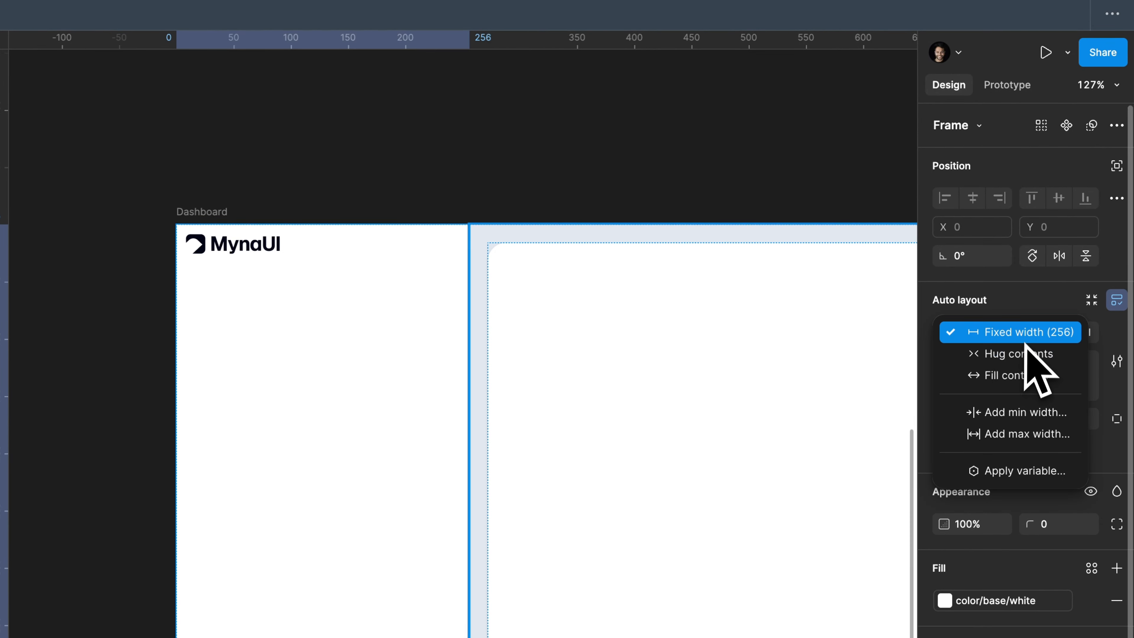
{"action": "left_click", "coordinate": [1025, 341]}
{"action": "left_click", "coordinate": [527, 135]}
{"action": "left_click", "coordinate": [333, 293]}
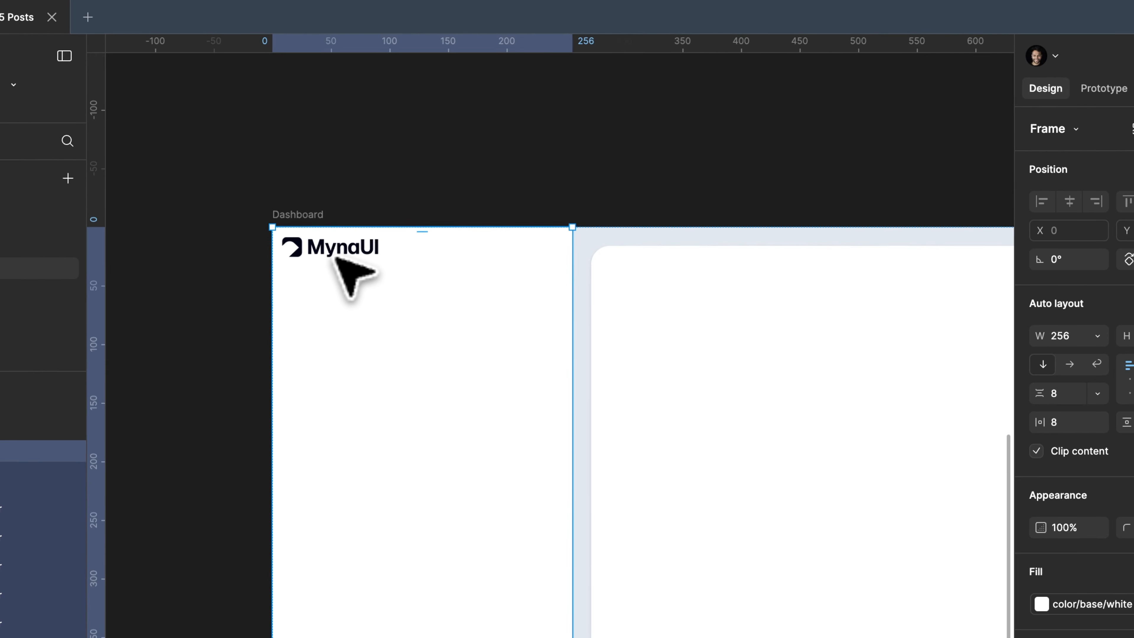
Set the Sidebar's horizontal padding to 0 and its vertical padding to 18.
{"action": "scroll", "coordinate": [333, 257], "scroll_direction": "up", "scroll_amount": 2}
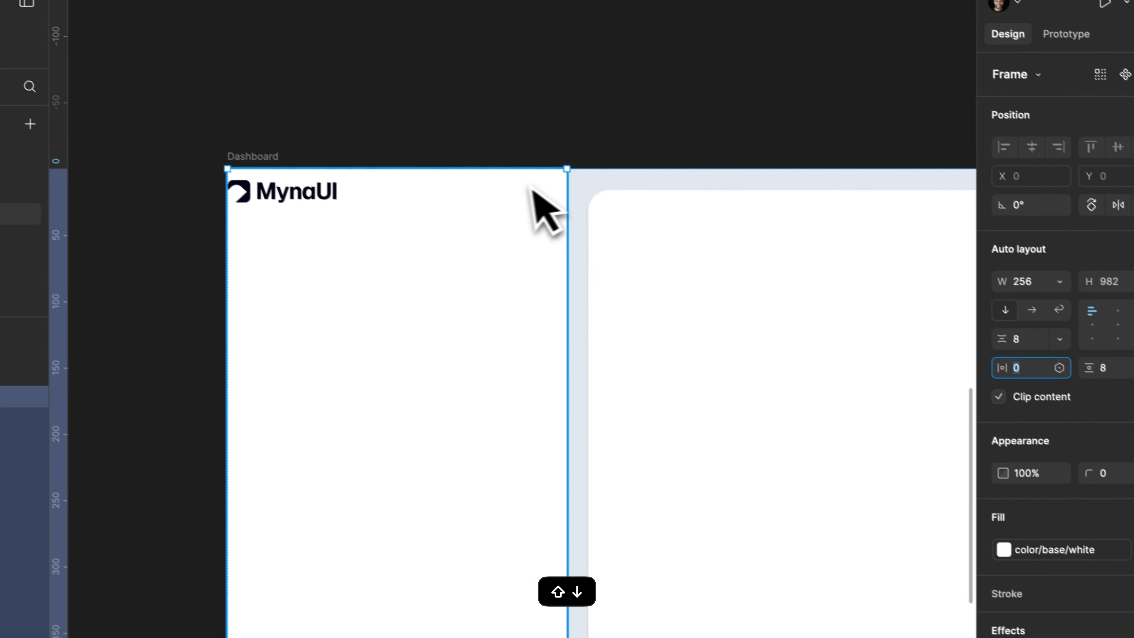
{"action": "left_click", "coordinate": [1052, 375]}
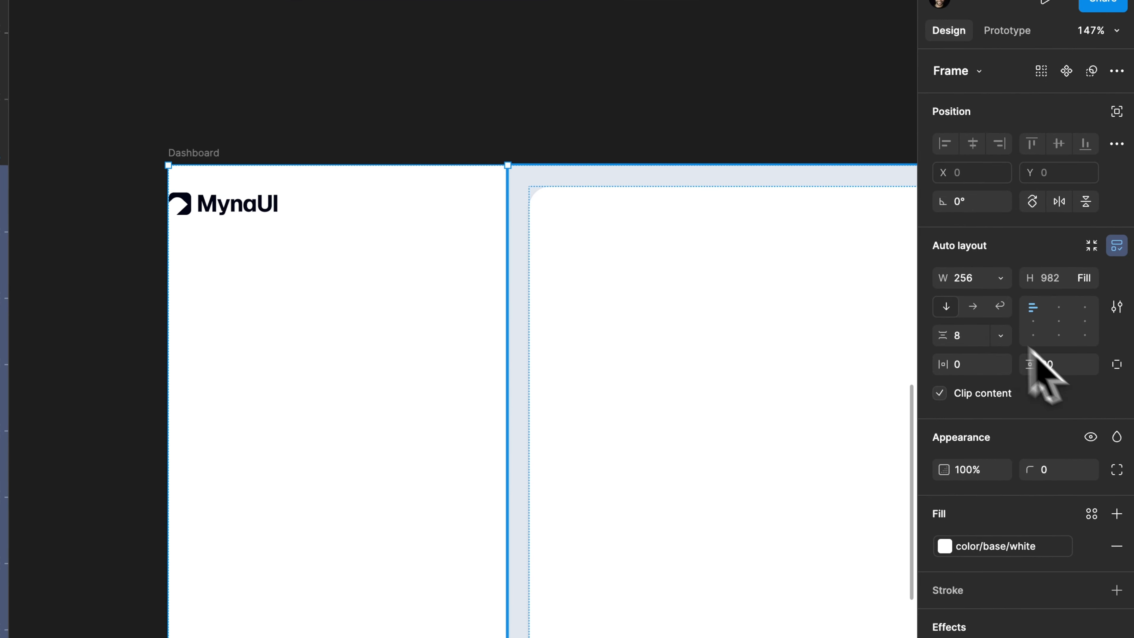
{"action": "left_click", "coordinate": [1068, 365]}
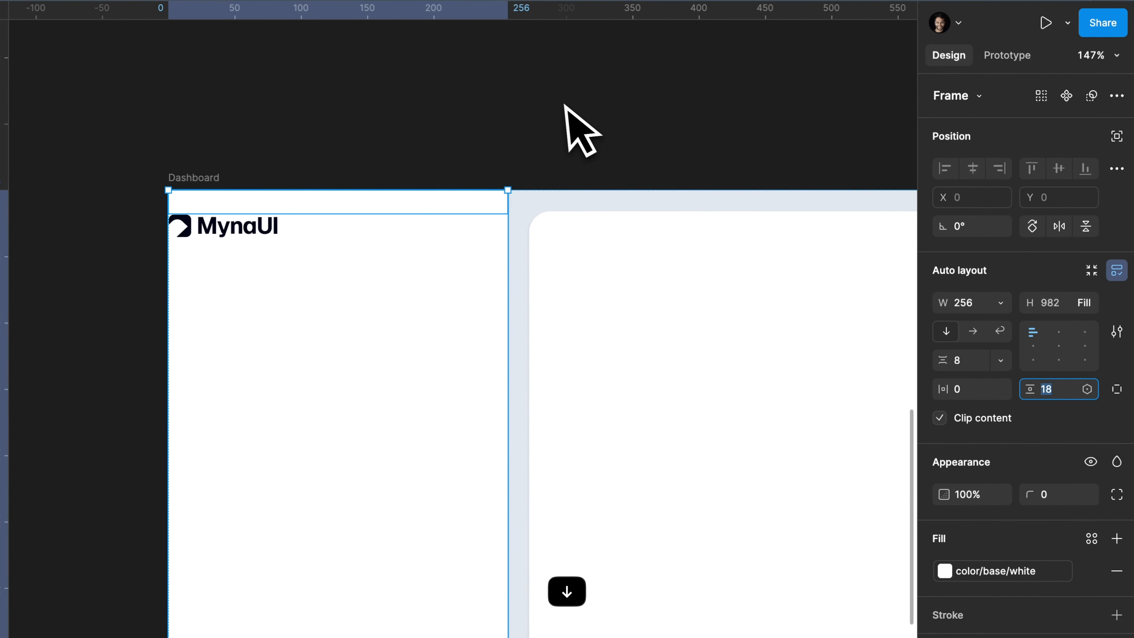
{"action": "scroll", "coordinate": [241, 227], "scroll_direction": "down", "scroll_amount": 5}
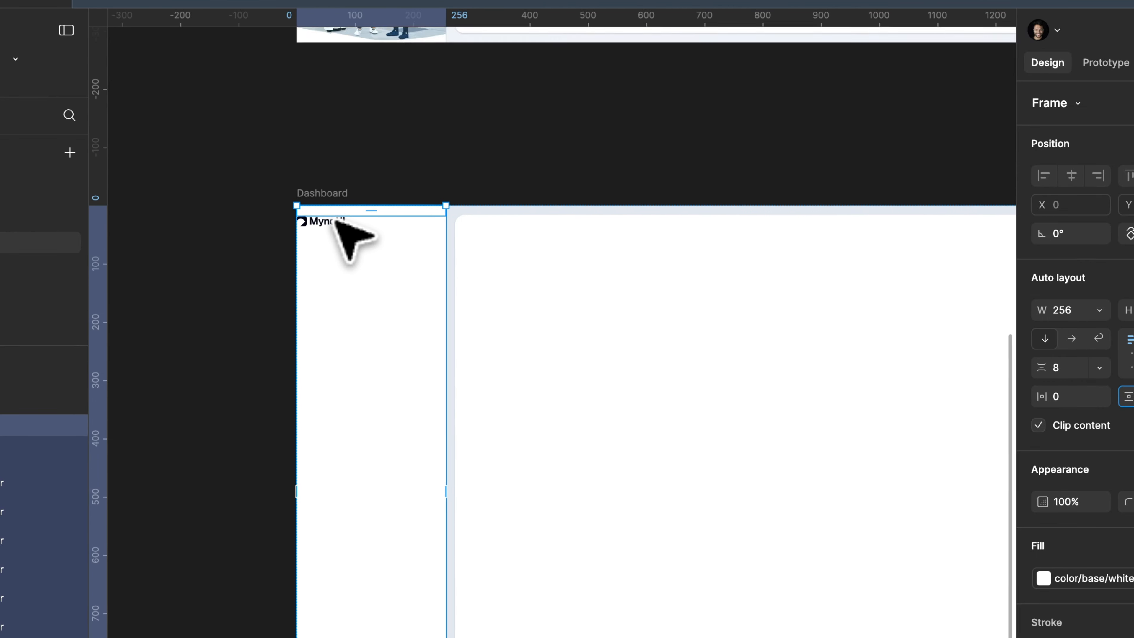
Insert the panel-left icon into the Sidebar below the logo, using the MynaUI Icons plugin with the search "sideba".
{"action": "scroll", "coordinate": [335, 221], "scroll_direction": "up", "scroll_amount": 4}
{"action": "left_click", "coordinate": [319, 223], "text": "super"}
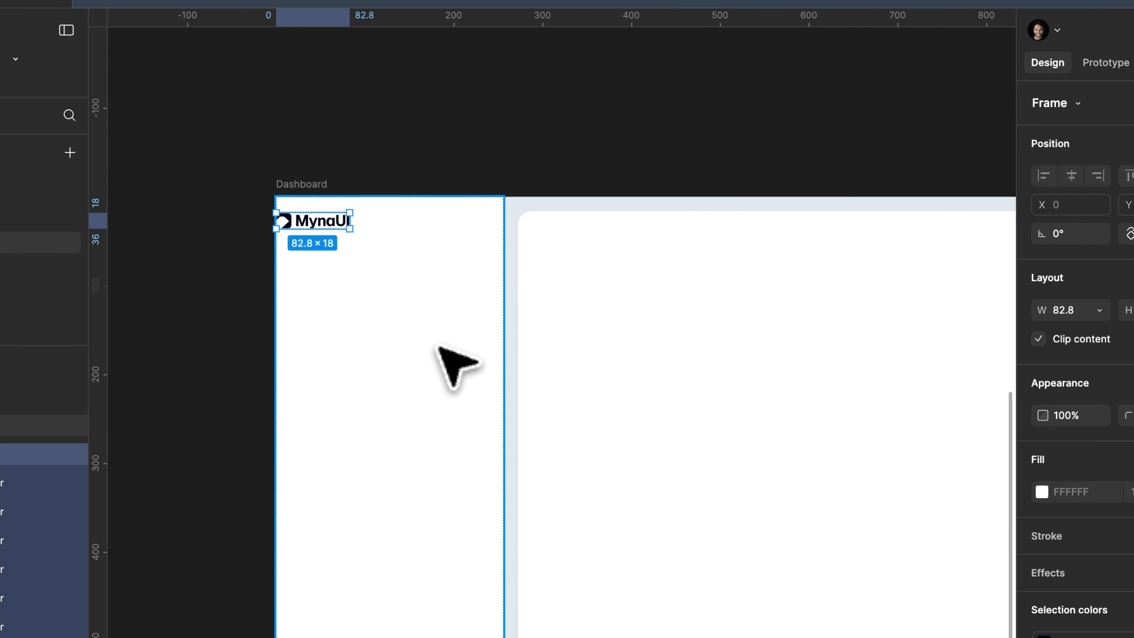
{"action": "key", "text": "Escape"}
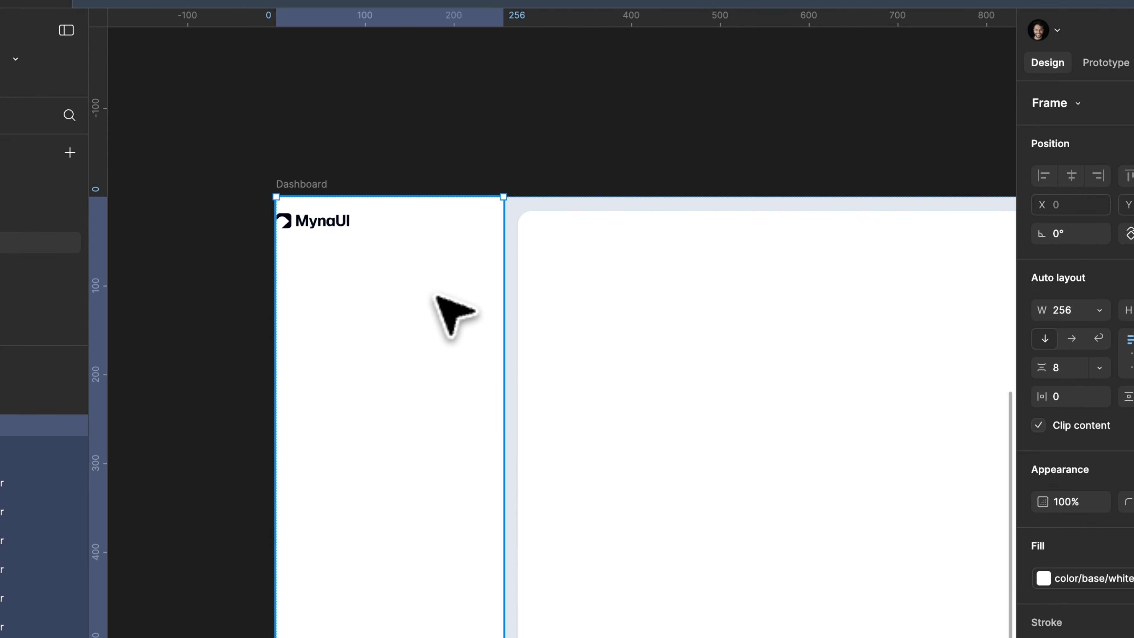
{"action": "key", "text": "super+slash"}
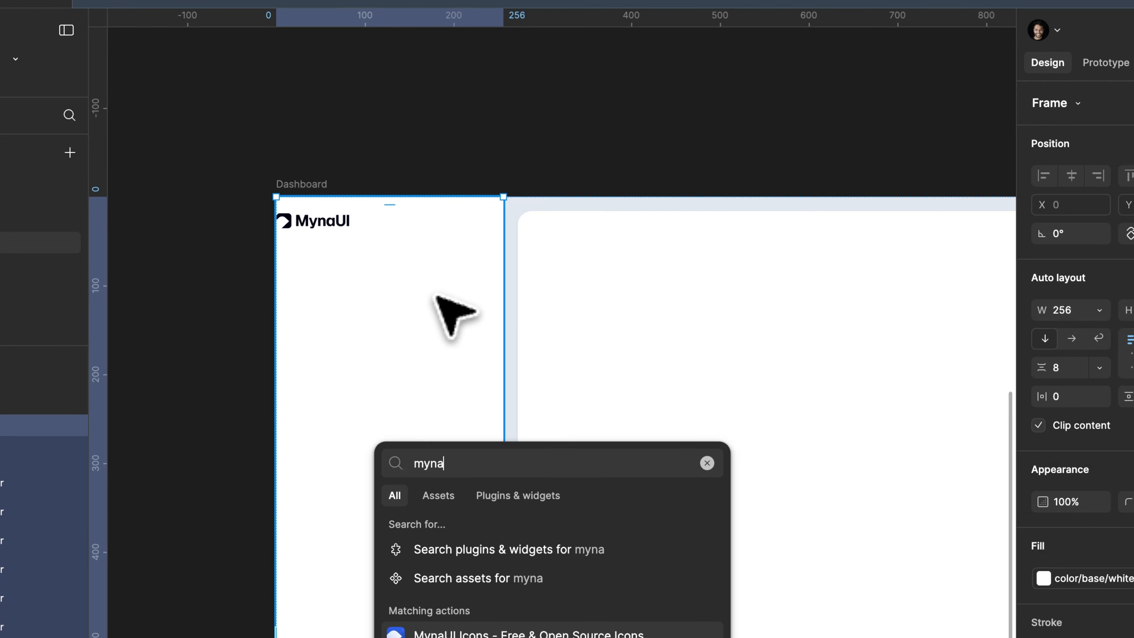
{"action": "key", "text": "Return"}
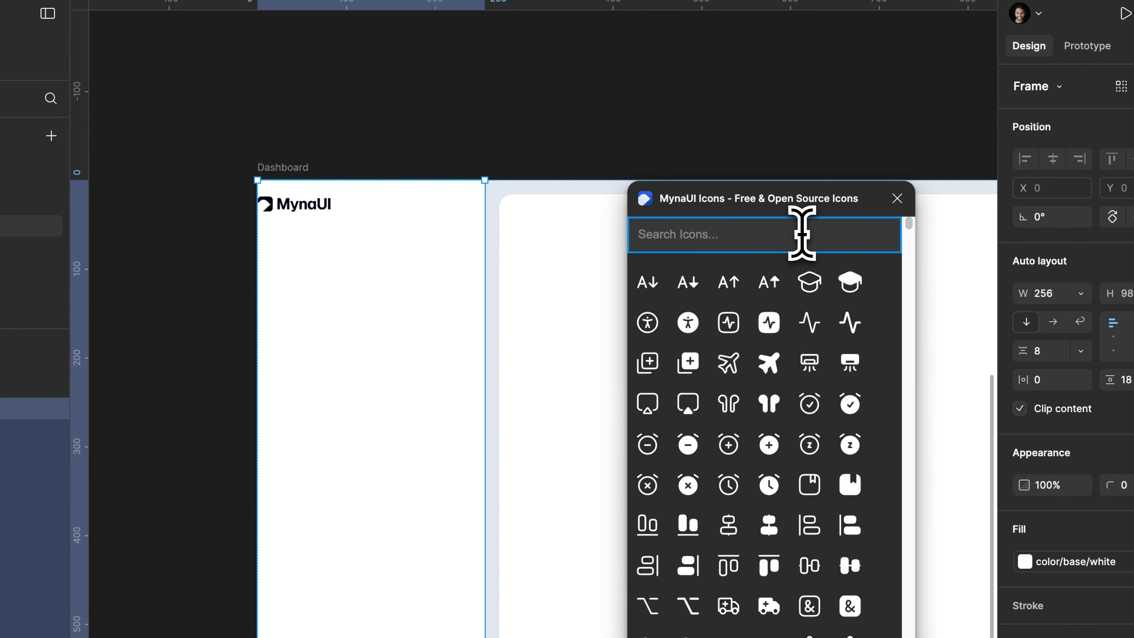
{"action": "type", "text": "sideba"}
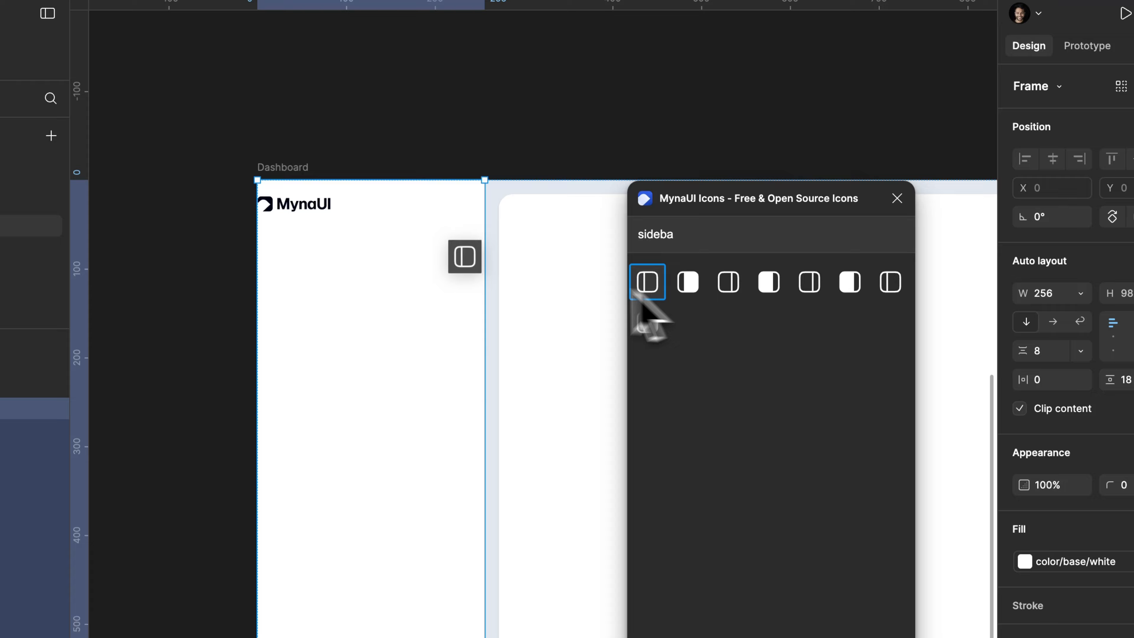
{"action": "left_click_drag", "start_coordinate": [633, 290], "coordinate": [267, 240]}
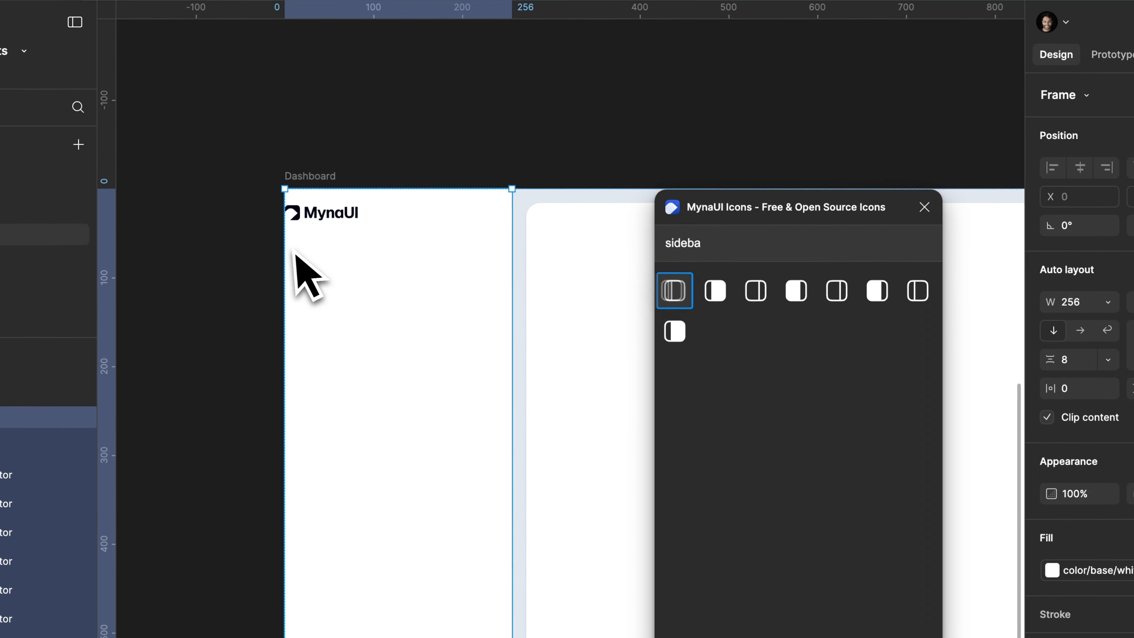
{"action": "scroll", "coordinate": [326, 226], "scroll_direction": "up", "scroll_amount": 5}
{"action": "left_click", "coordinate": [897, 197]}
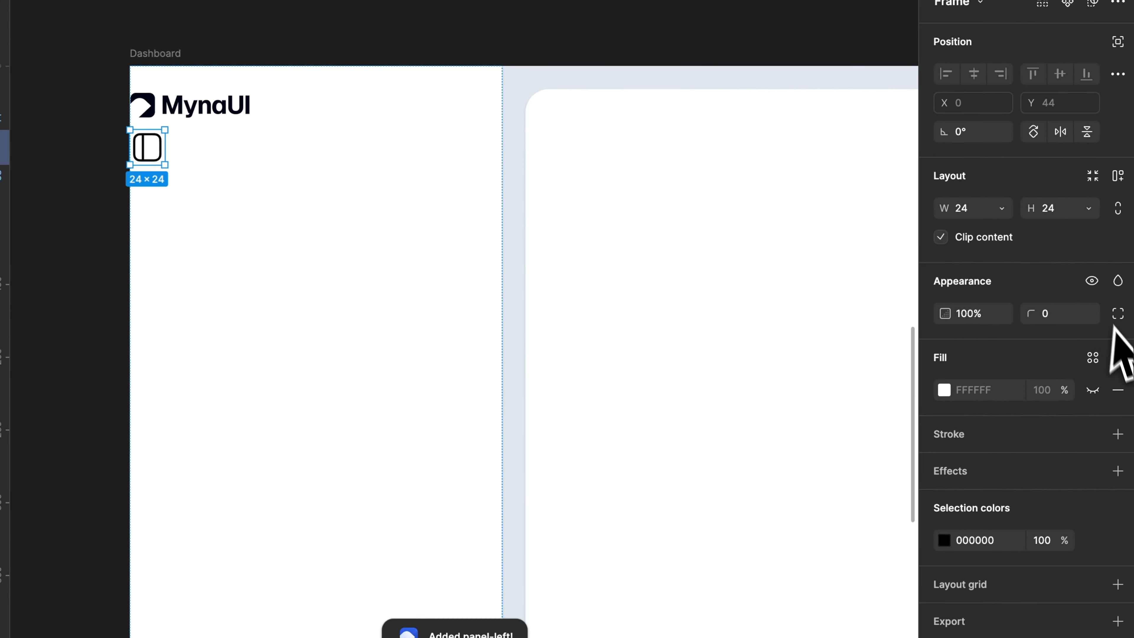
Scale the panel-left icon to 20 × 20 and recolor it with color/slate/500.
{"action": "key", "text": "k"}
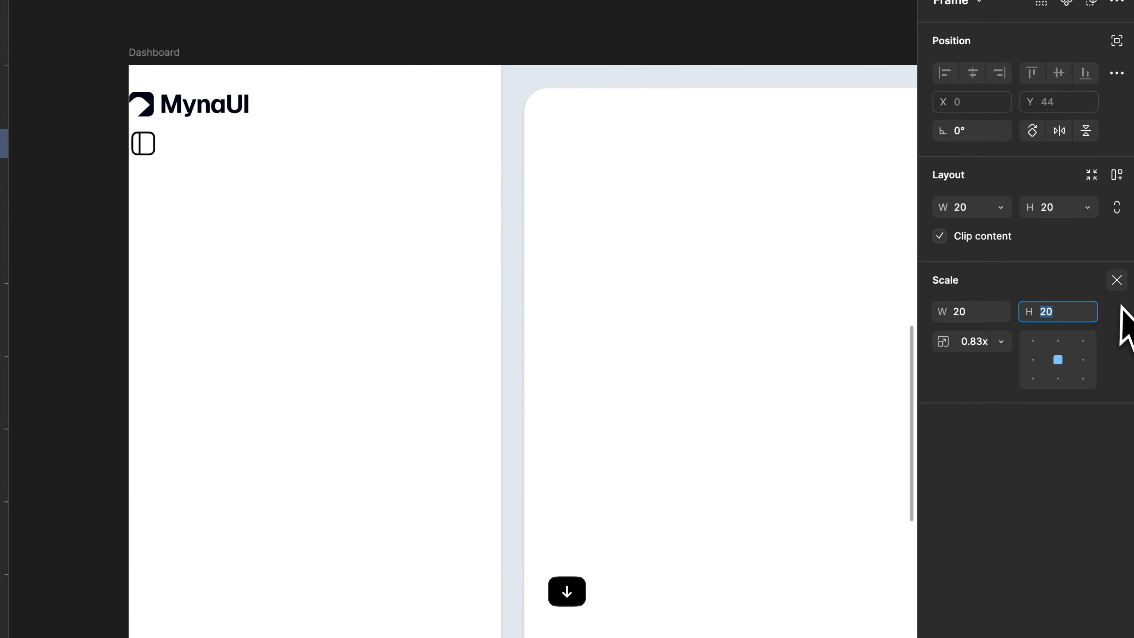
{"action": "left_click", "coordinate": [1091, 540]}
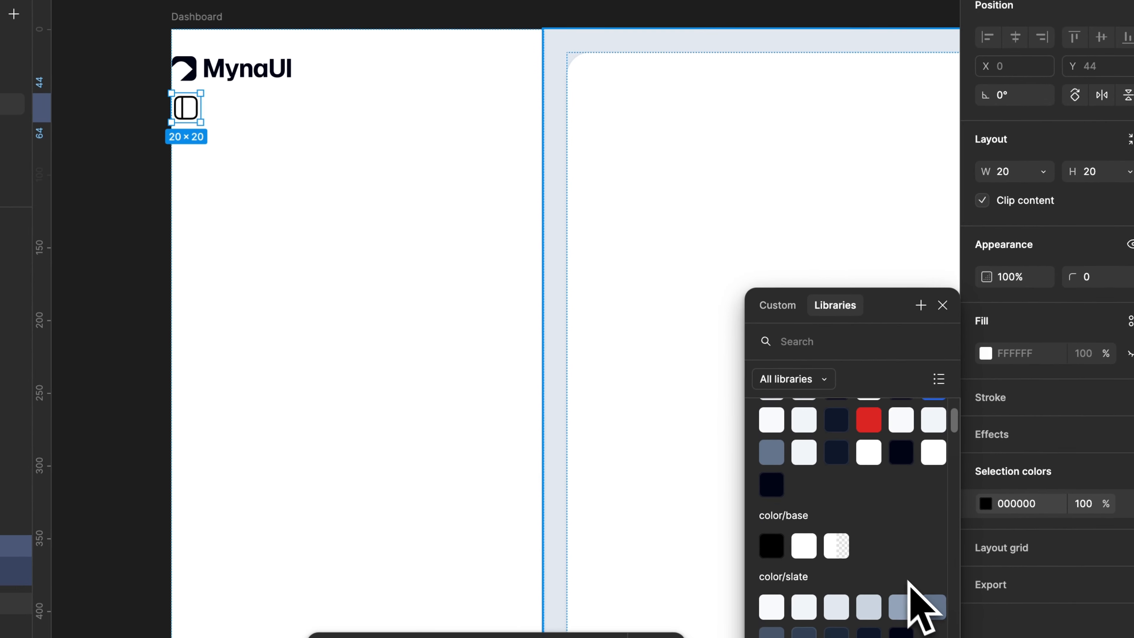
{"action": "left_click", "coordinate": [915, 606]}
Set the stroke weight of the panel-left icon's vector to 1.5.
{"action": "key", "text": "Return"}
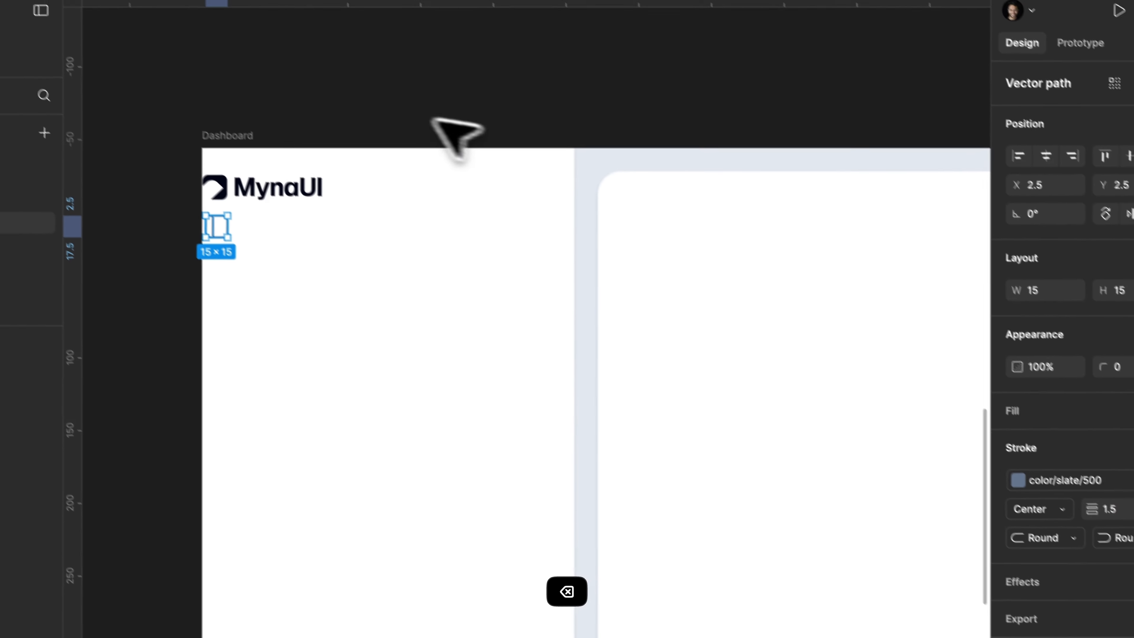
{"action": "key", "text": "shift+Return"}
{"action": "left_click", "coordinate": [219, 111]}
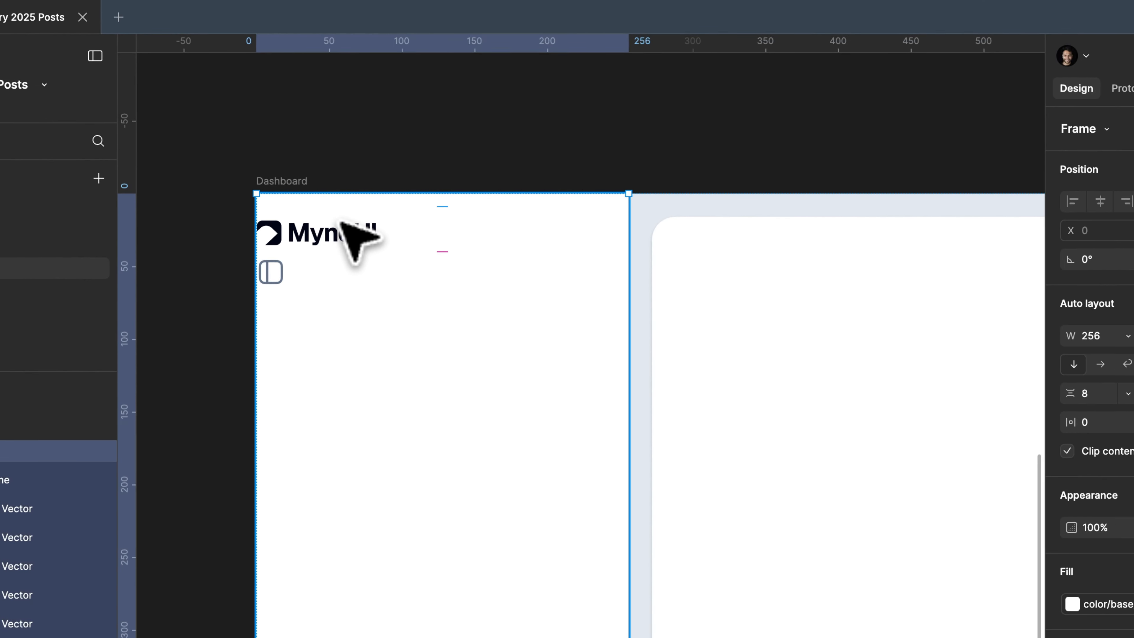
Wrap the MynaUI logo and the panel icon in a horizontal auto layout frame, aligned left and centered vertically.
{"action": "left_click", "coordinate": [277, 268]}
{"action": "left_click", "coordinate": [308, 236], "text": "shift"}
{"action": "key", "text": "shift+a"}
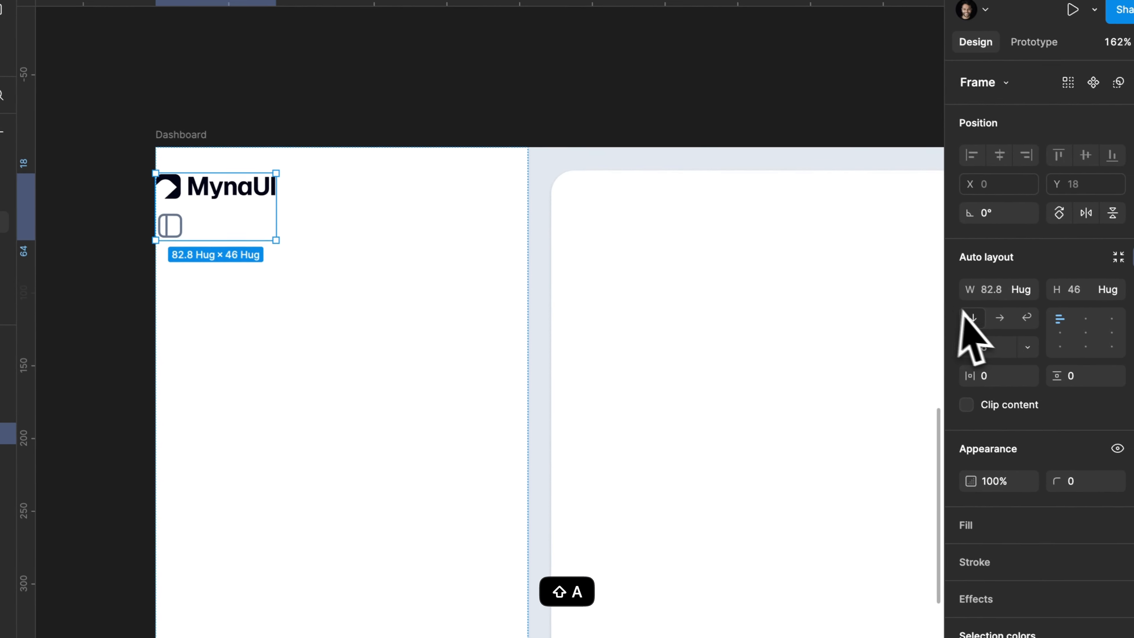
{"action": "left_click", "coordinate": [1000, 318]}
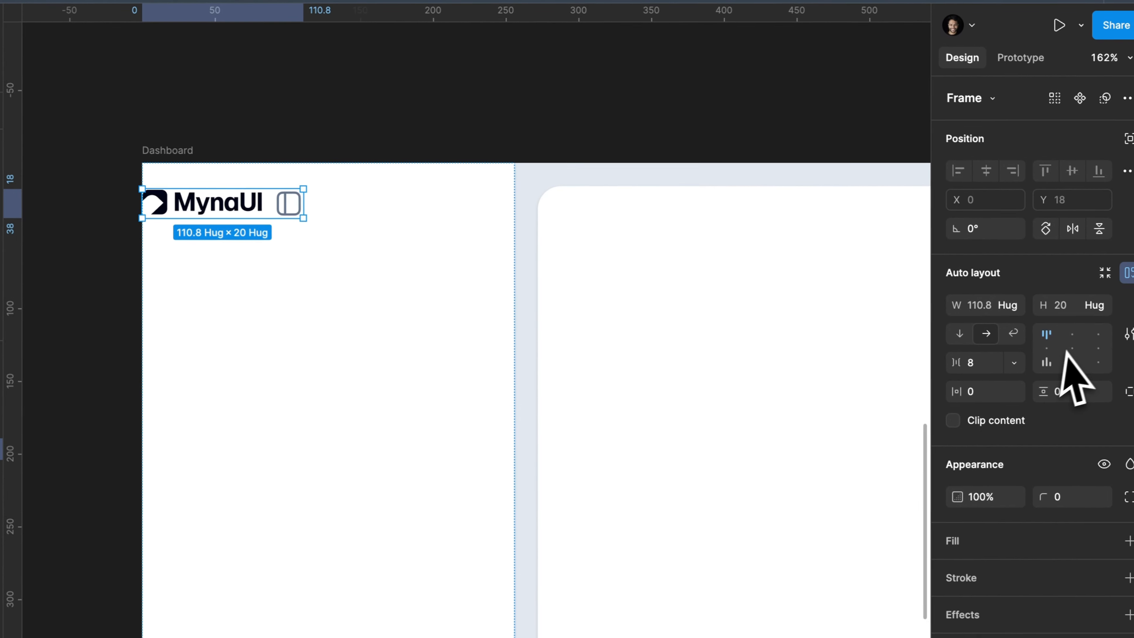
{"action": "left_click", "coordinate": [1060, 346]}
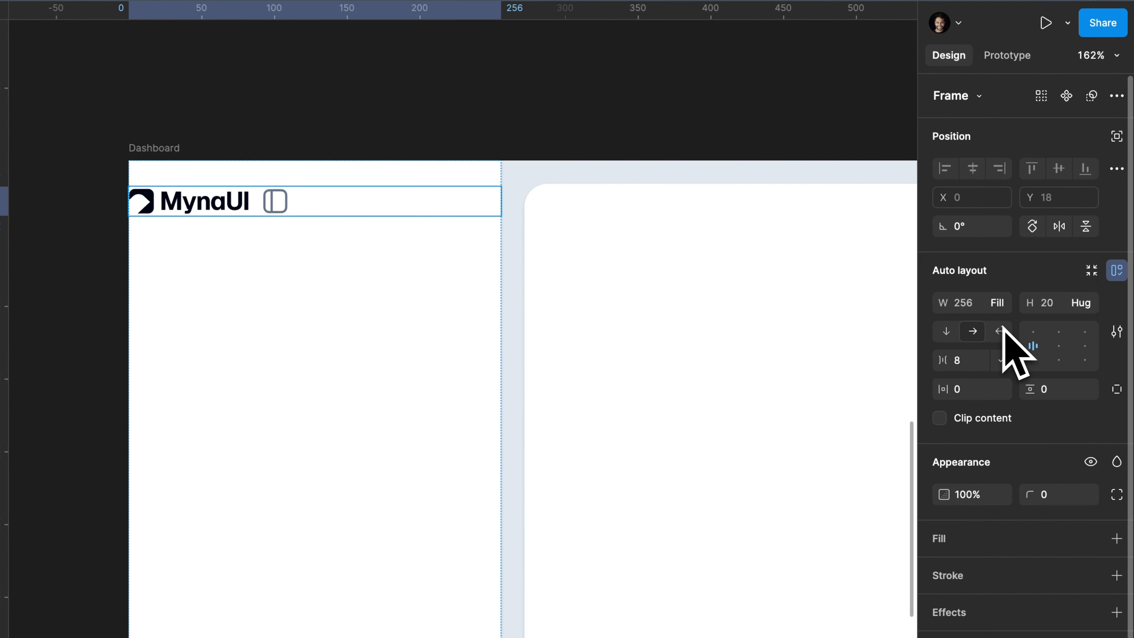
Set the logo row to Fill container width with Auto spacing between items and a horizontal padding of 16.
{"action": "double_click", "coordinate": [1059, 348]}
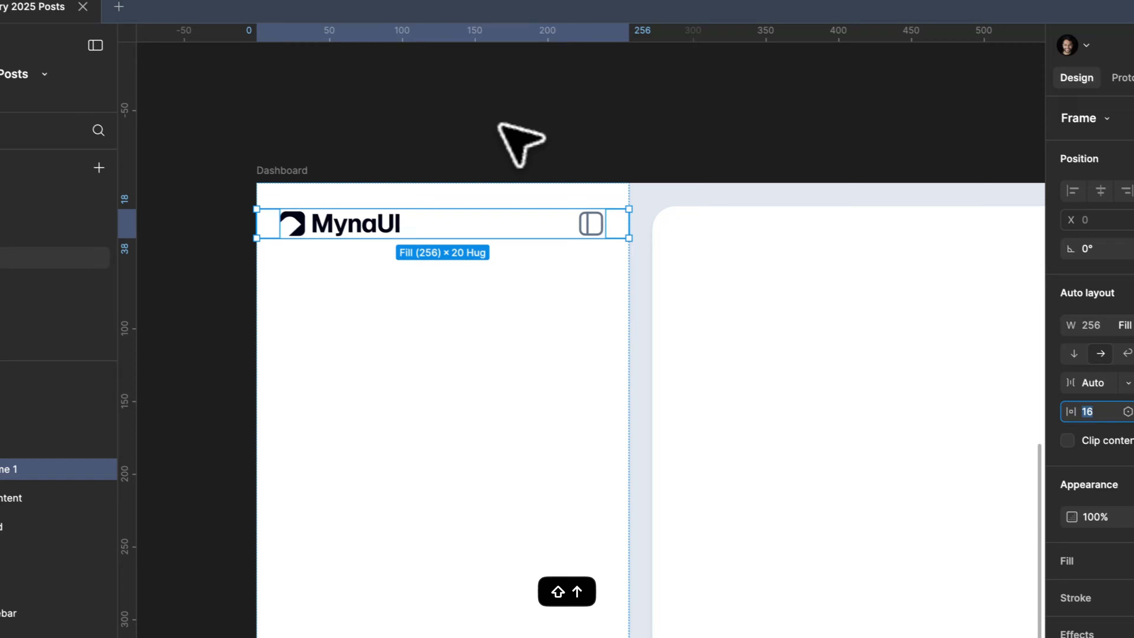
{"action": "scroll", "coordinate": [374, 72], "scroll_direction": "down", "scroll_amount": 2}
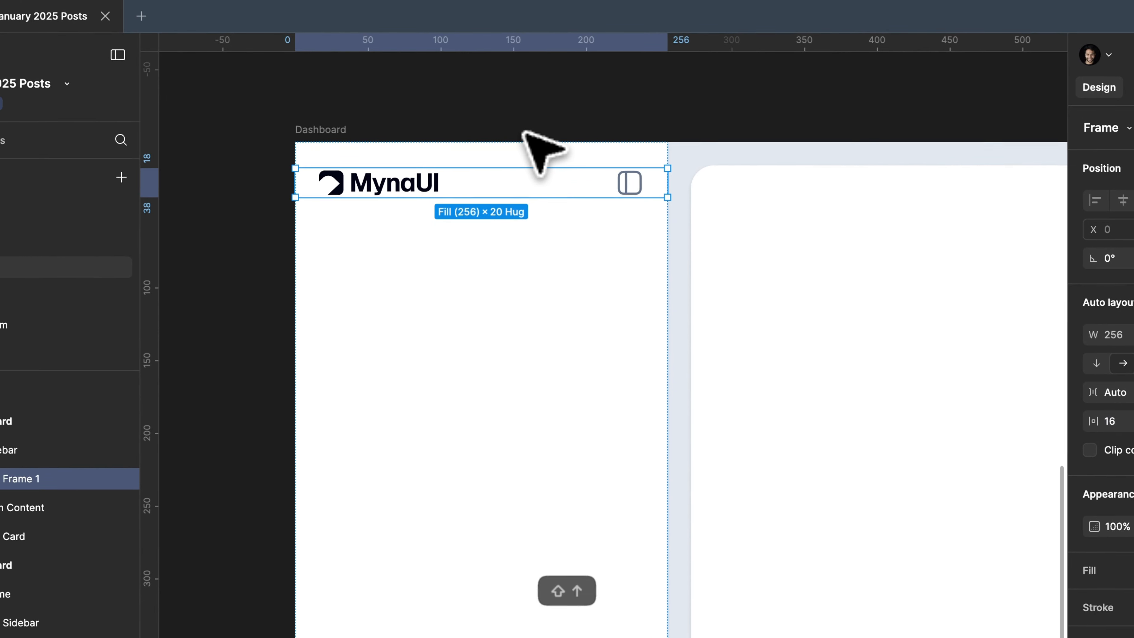
{"action": "left_click", "coordinate": [376, 69]}
Compare the new Sidebar with the navigation menu in the finished dashboard's sidebar.
{"action": "scroll", "coordinate": [376, 70], "scroll_direction": "down", "scroll_amount": 5}
{"action": "scroll", "coordinate": [523, 116], "scroll_direction": "up", "scroll_amount": 2}
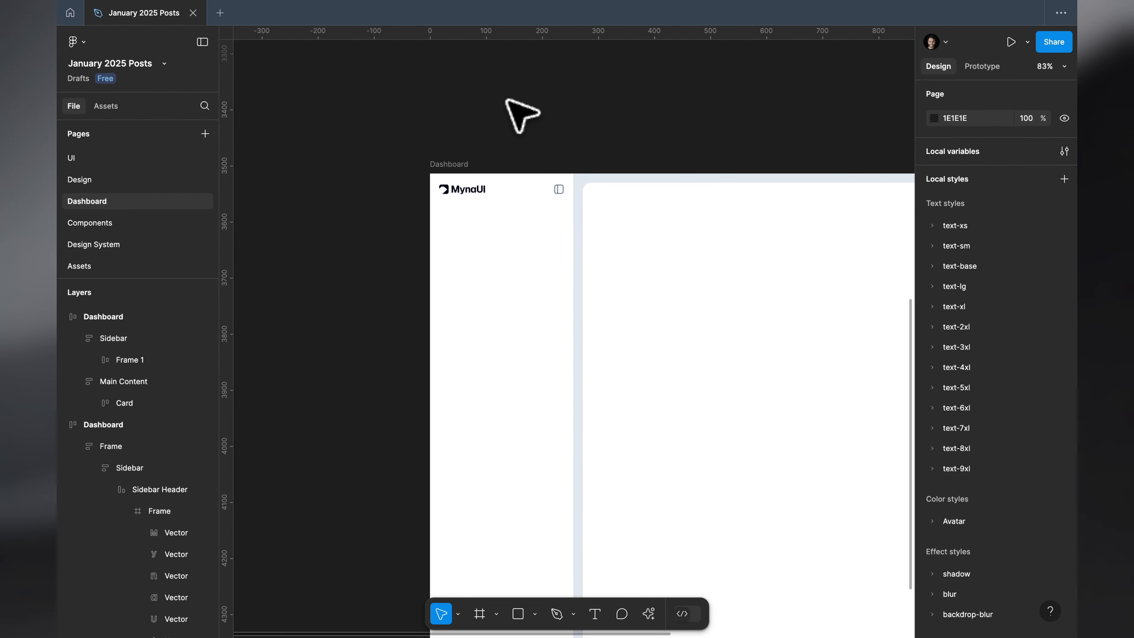
{"action": "scroll", "coordinate": [507, 100], "scroll_direction": "down", "scroll_amount": 3}
{"action": "scroll", "coordinate": [507, 101], "scroll_direction": "up", "scroll_amount": 5}
{"action": "scroll", "coordinate": [507, 100], "scroll_direction": "down", "scroll_amount": 4}
{"action": "scroll", "coordinate": [508, 101], "scroll_direction": "up", "scroll_amount": 12}
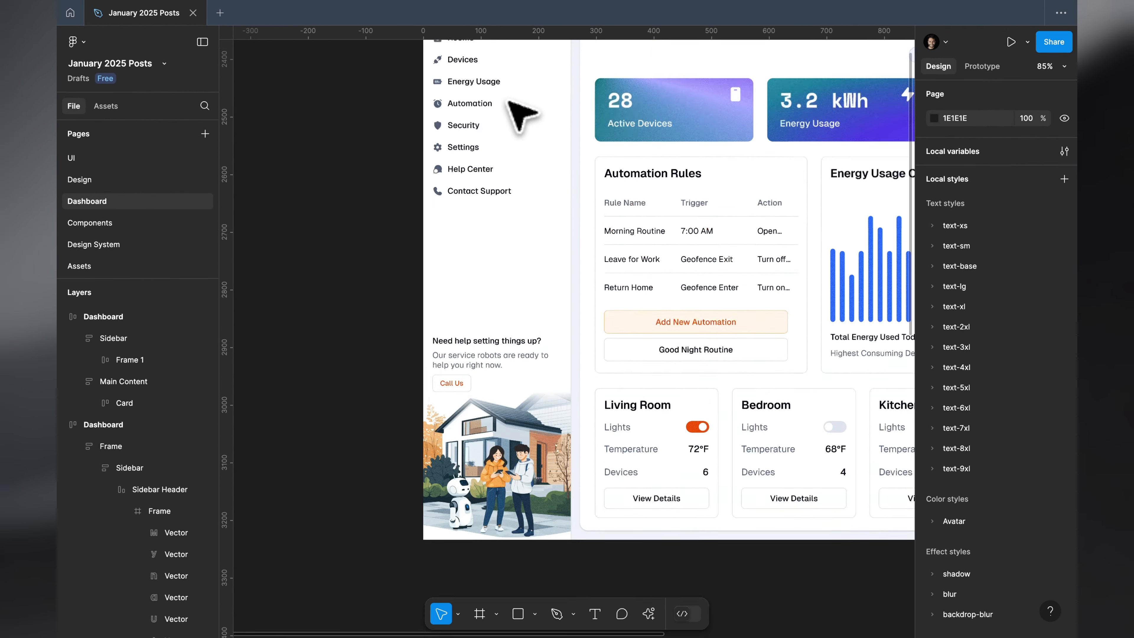
{"action": "scroll", "coordinate": [514, 107], "scroll_direction": "up", "scroll_amount": 3}
{"action": "left_click_drag", "start_coordinate": [393, 122], "coordinate": [530, 321]}
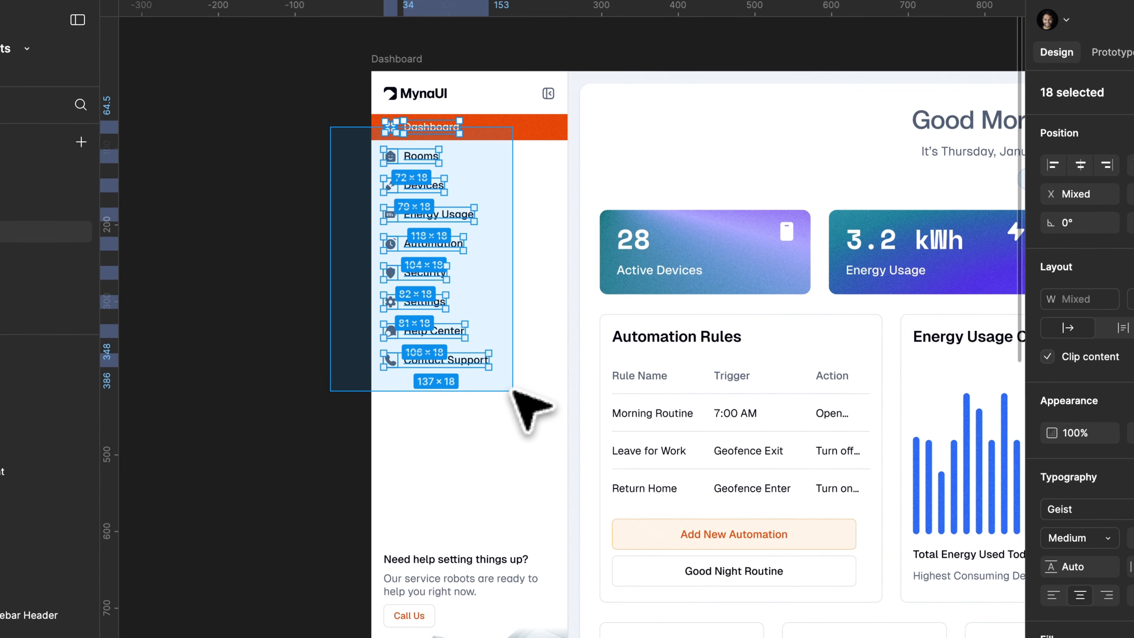
{"action": "left_click_drag", "start_coordinate": [513, 391], "coordinate": [514, 391]}
{"action": "left_click_drag", "start_coordinate": [306, 98], "coordinate": [561, 395]}
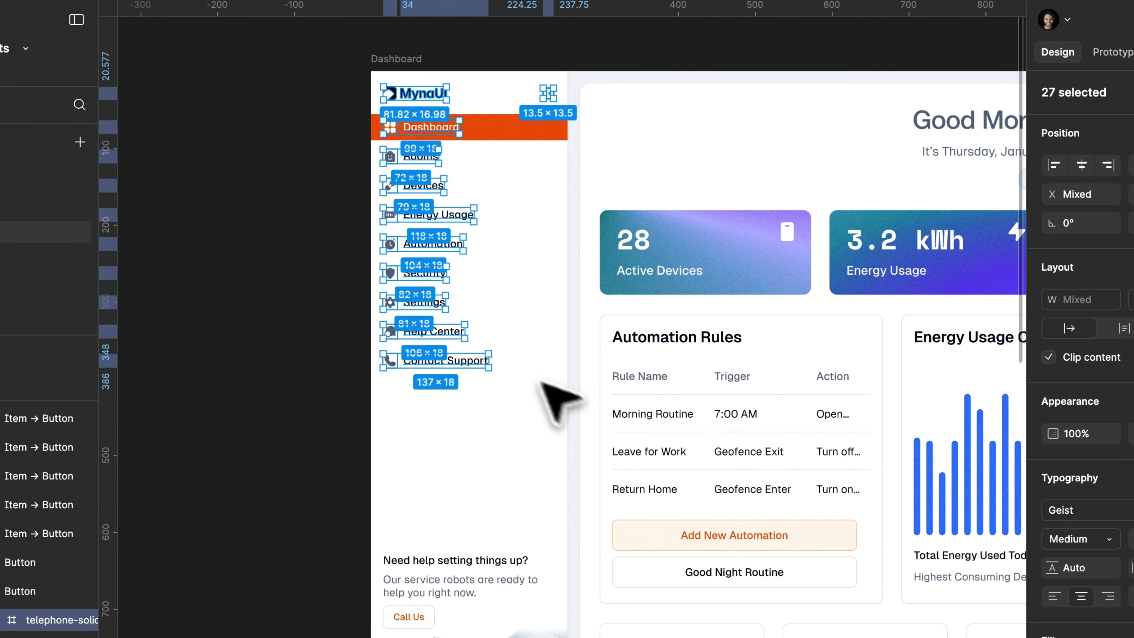
{"action": "left_click", "coordinate": [295, 117]}
{"action": "left_click_drag", "start_coordinate": [298, 112], "coordinate": [524, 385]}
{"action": "key", "text": "Escape"}
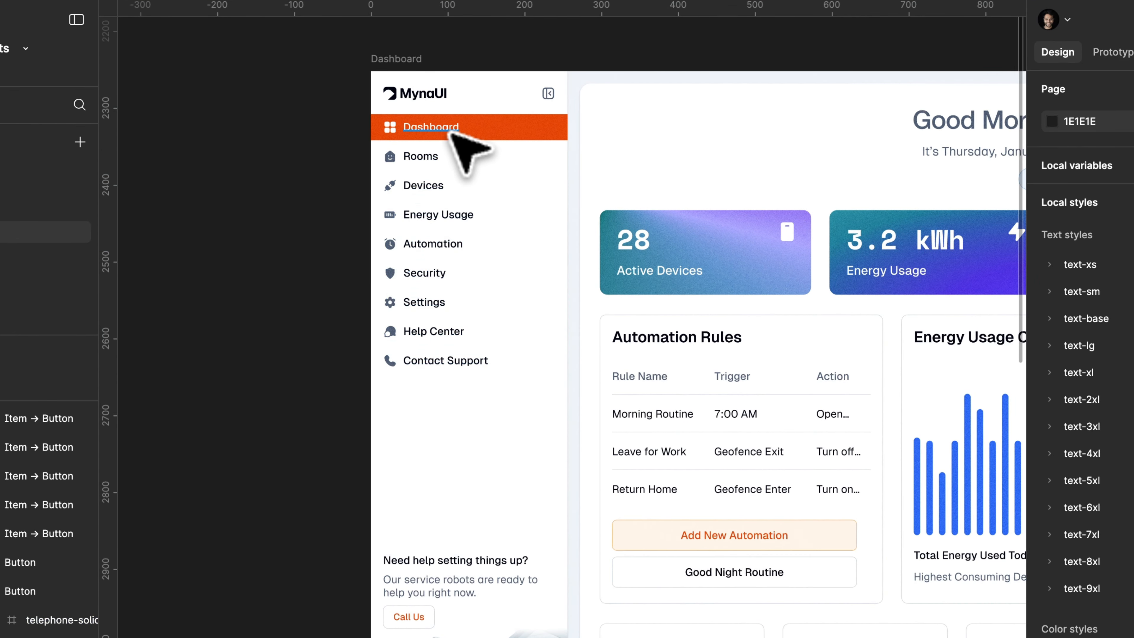
Copy only the text labels of all menu items, Dashboard through Contact Support, from the finished sidebar into the new Sidebar.
{"action": "left_click_drag", "start_coordinate": [339, 121], "coordinate": [524, 375]}
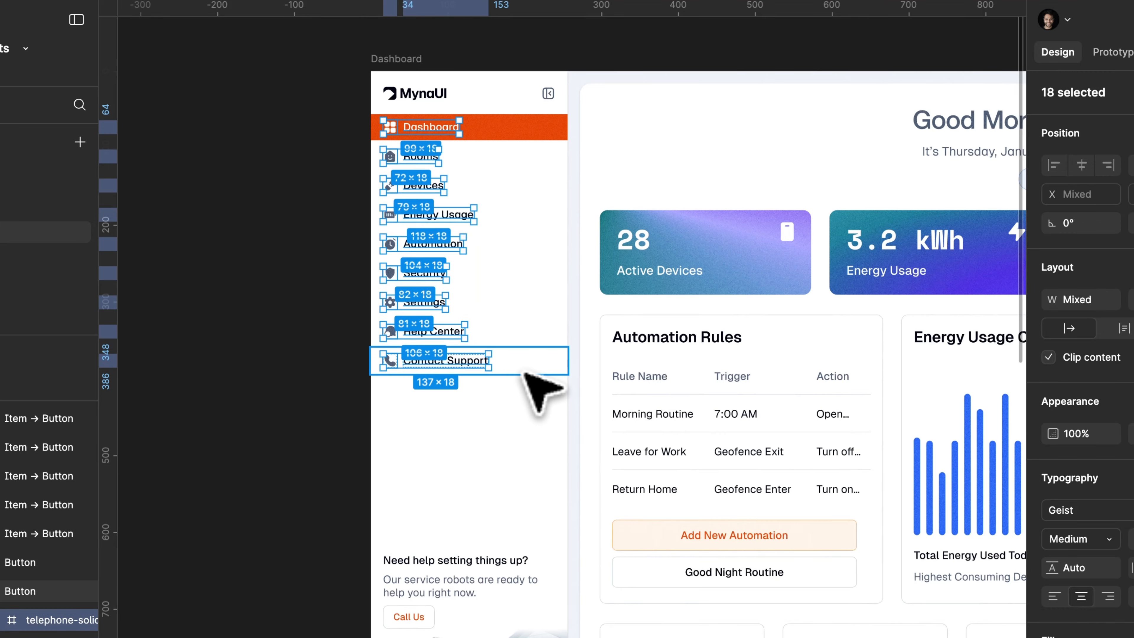
{"action": "key", "text": "shift+Return"}
{"action": "key", "text": "Return"}
{"action": "key", "text": "Tab"}
{"action": "key", "text": "Tab"}
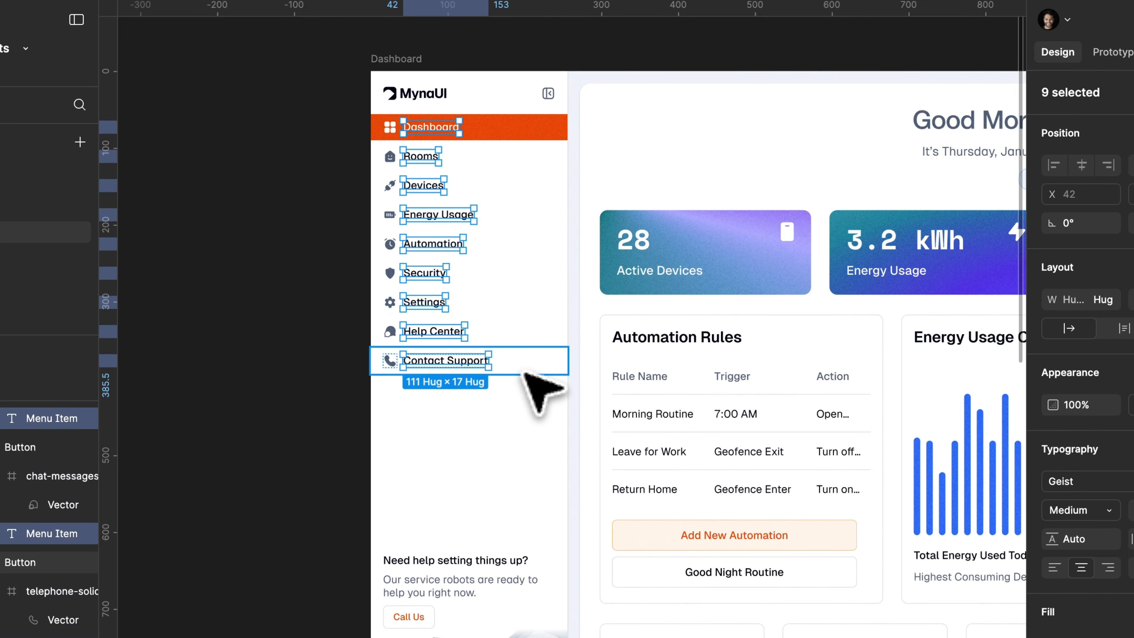
{"action": "key", "text": "super+c"}
{"action": "scroll", "coordinate": [524, 374], "scroll_direction": "down", "scroll_amount": 12}
{"action": "left_click", "coordinate": [523, 373]}
{"action": "key", "text": "super+v"}
{"action": "scroll", "coordinate": [519, 131], "scroll_direction": "up", "scroll_amount": 3}
{"action": "scroll", "coordinate": [519, 117], "scroll_direction": "down", "scroll_amount": 2}
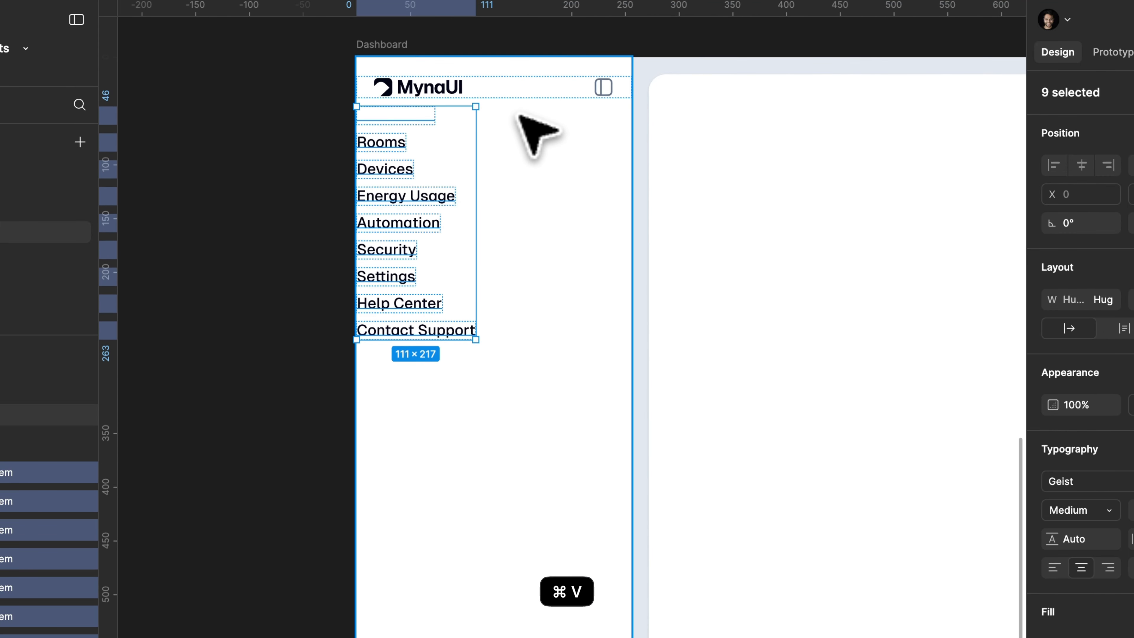
Replace the mixed fills of all menu labels, Dashboard through Contact Support, with the single library color color/slate/950.
{"action": "scroll", "coordinate": [1102, 583], "scroll_direction": "down", "scroll_amount": 3}
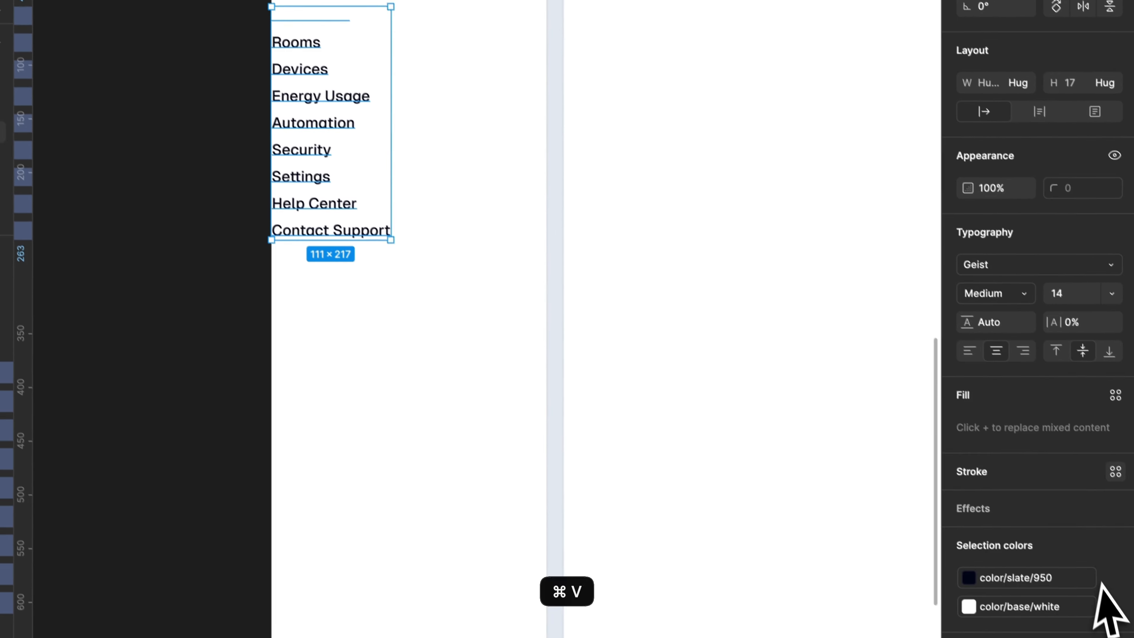
{"action": "left_click", "coordinate": [1115, 396]}
{"action": "scroll", "coordinate": [915, 545], "scroll_direction": "down", "scroll_amount": 4}
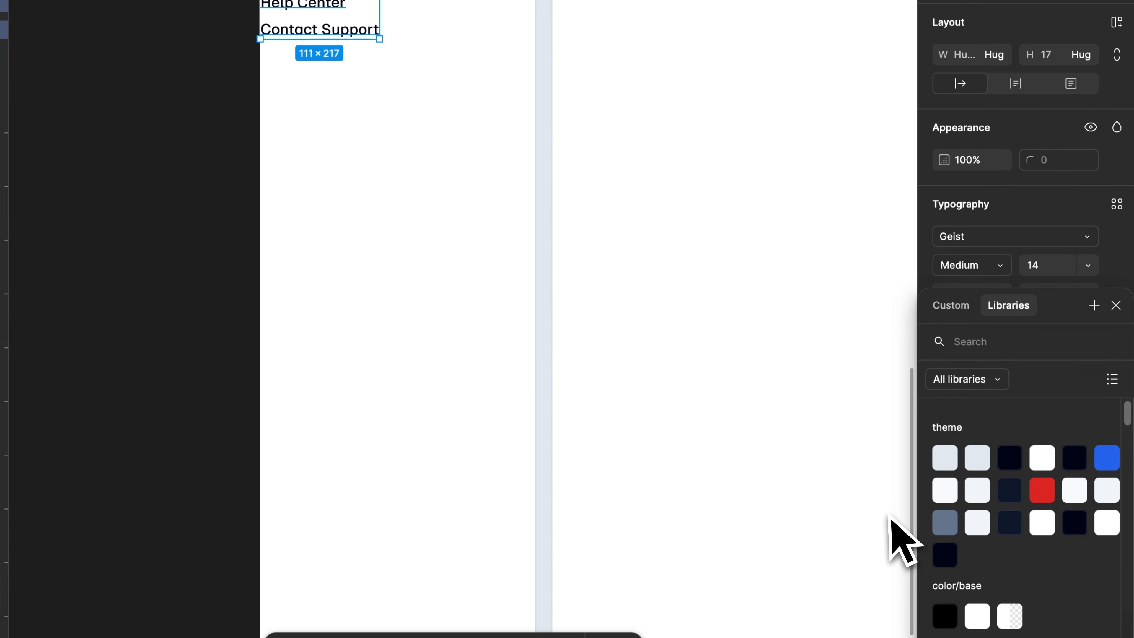
{"action": "scroll", "coordinate": [1046, 608], "scroll_direction": "down", "scroll_amount": 3}
{"action": "left_click", "coordinate": [1065, 567]}
{"action": "scroll", "coordinate": [795, 327], "scroll_direction": "up", "scroll_amount": 6}
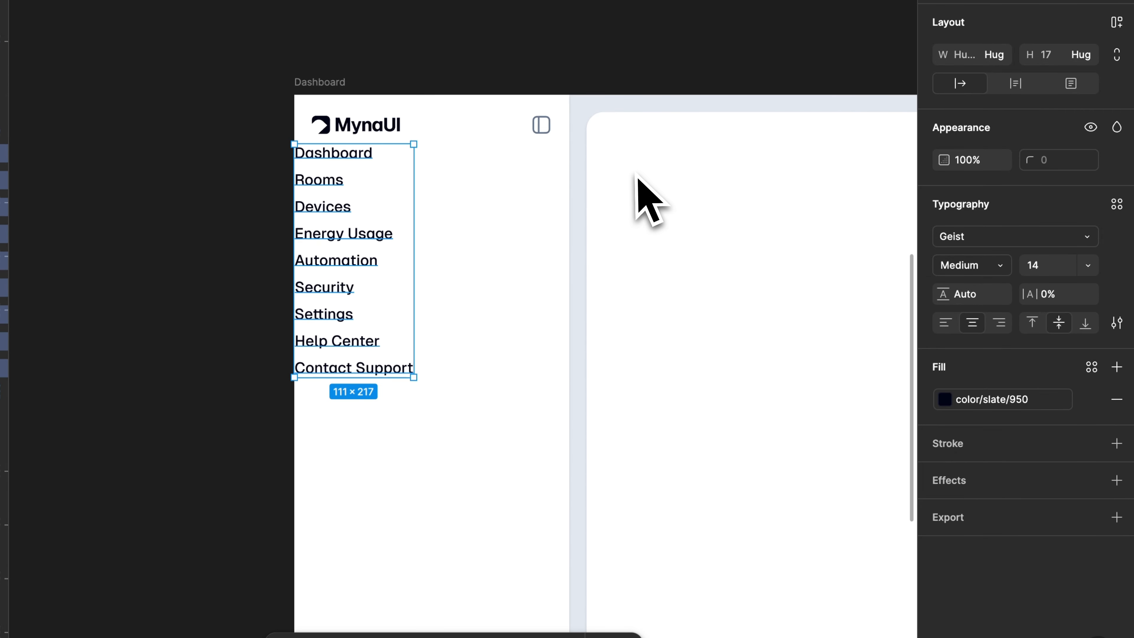
{"action": "scroll", "coordinate": [413, 156], "scroll_direction": "up", "scroll_amount": 3}
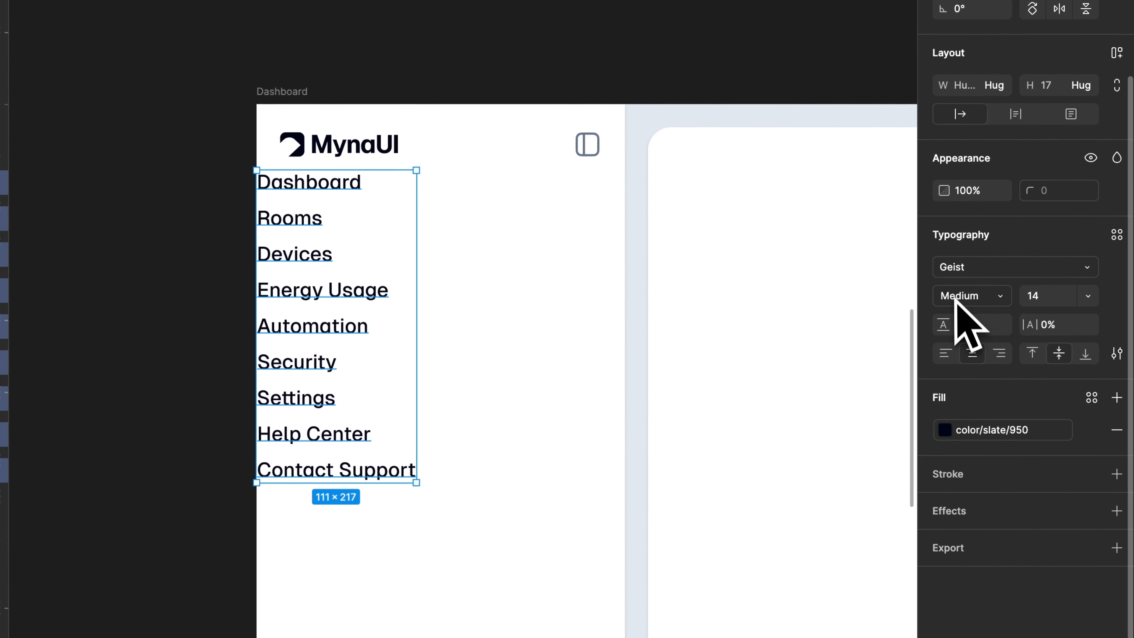
{"action": "left_click", "coordinate": [968, 306]}
{"action": "left_click", "coordinate": [989, 306]}
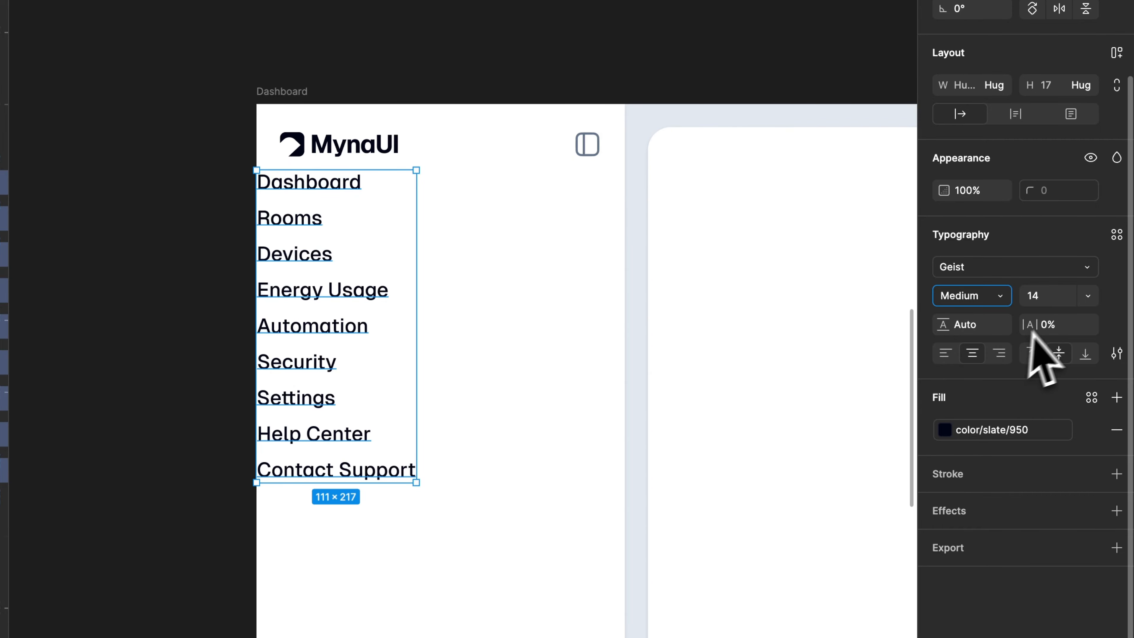
{"action": "scroll", "coordinate": [577, 296], "scroll_direction": "down", "scroll_amount": 2}
{"action": "left_click", "coordinate": [577, 296]}
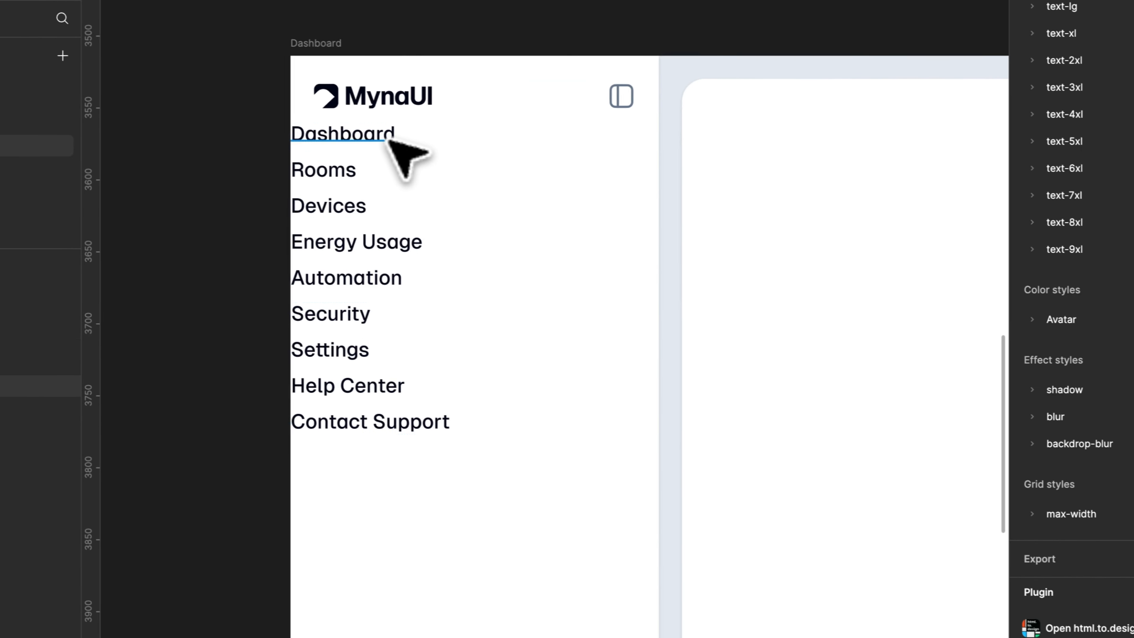
Search the MynaUI Icons plugin for "dash", insert the grid-solid icon, and reorder it directly above the Dashboard label.
{"action": "left_click", "coordinate": [274, 118], "text": "super"}
{"action": "scroll", "coordinate": [277, 127], "scroll_direction": "right", "scroll_amount": 1}
{"action": "scroll", "coordinate": [392, 144], "scroll_direction": "down", "scroll_amount": 1}
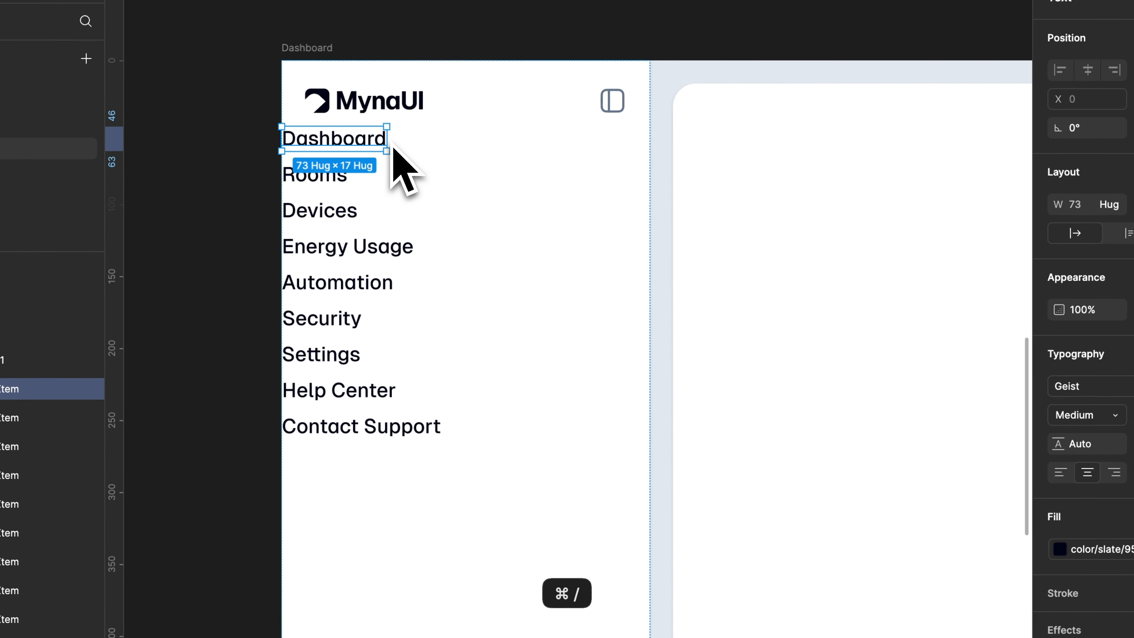
{"action": "key", "text": "super+slash"}
{"action": "key", "text": "Return"}
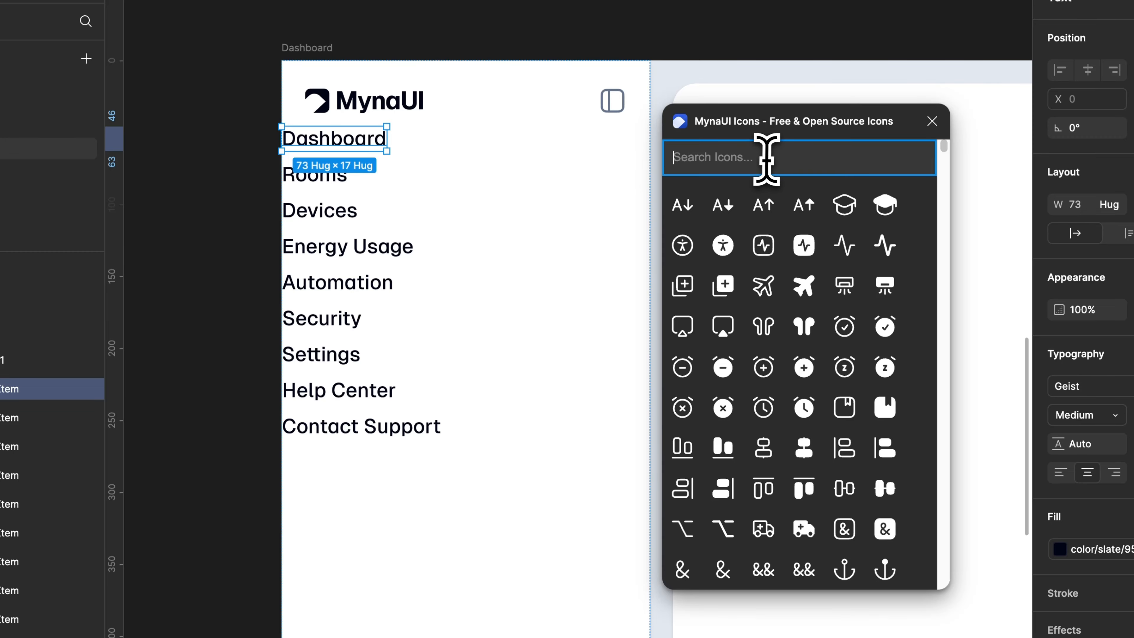
{"action": "type", "text": "dash"}
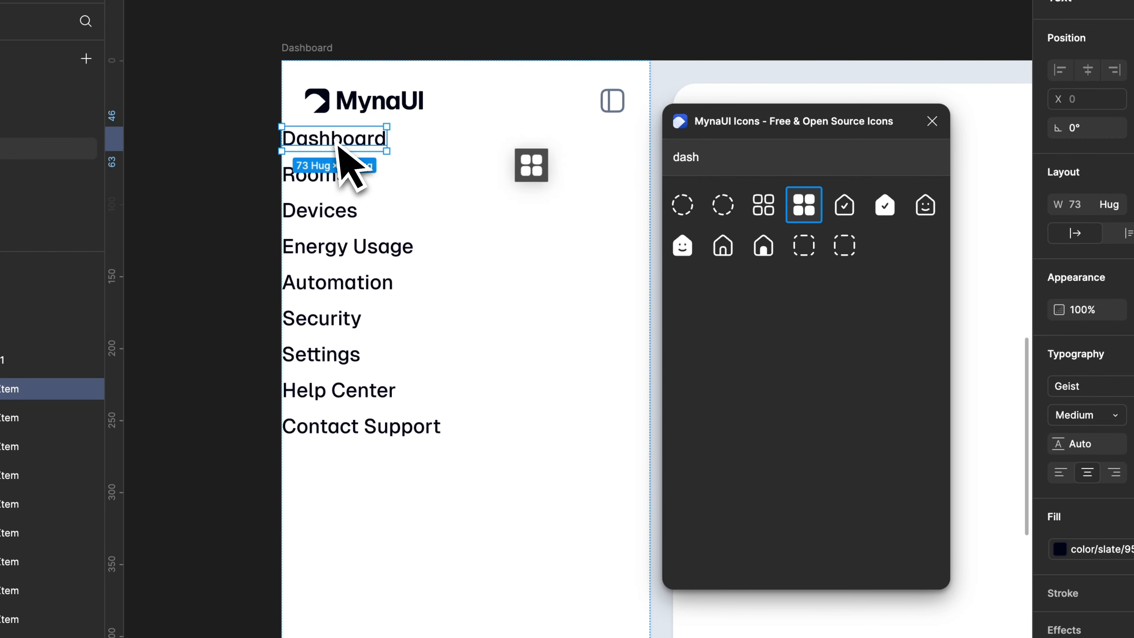
{"action": "key", "text": "Return"}
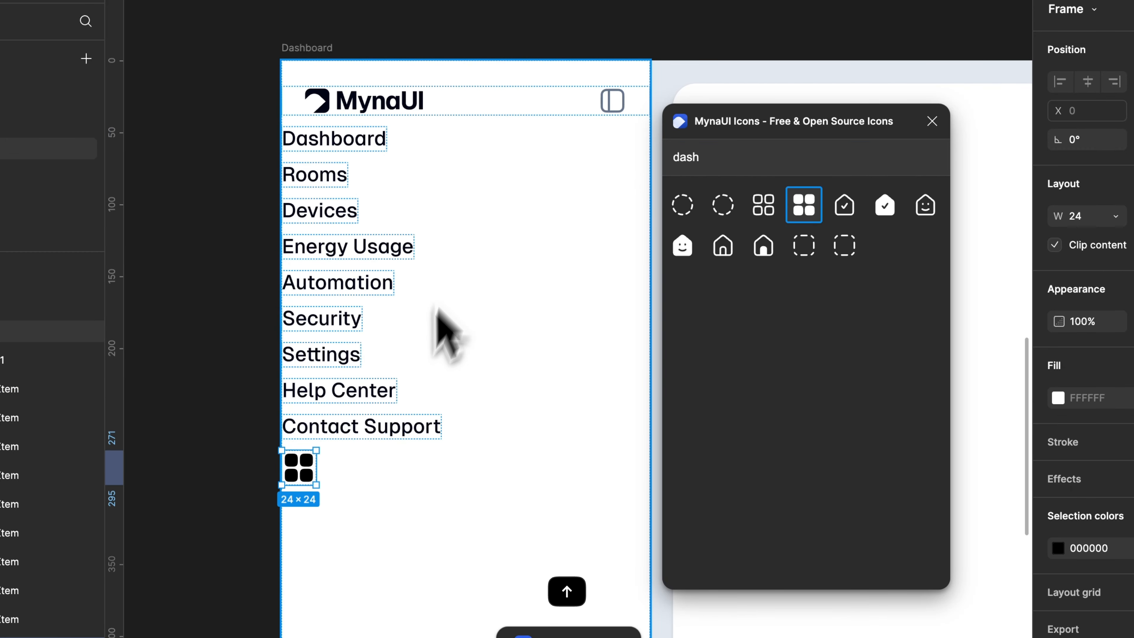
{"action": "key", "text": "Up"}
{"action": "key", "text": "Up"}
{"action": "key", "text": "Up"}
{"action": "key", "text": "Up"}
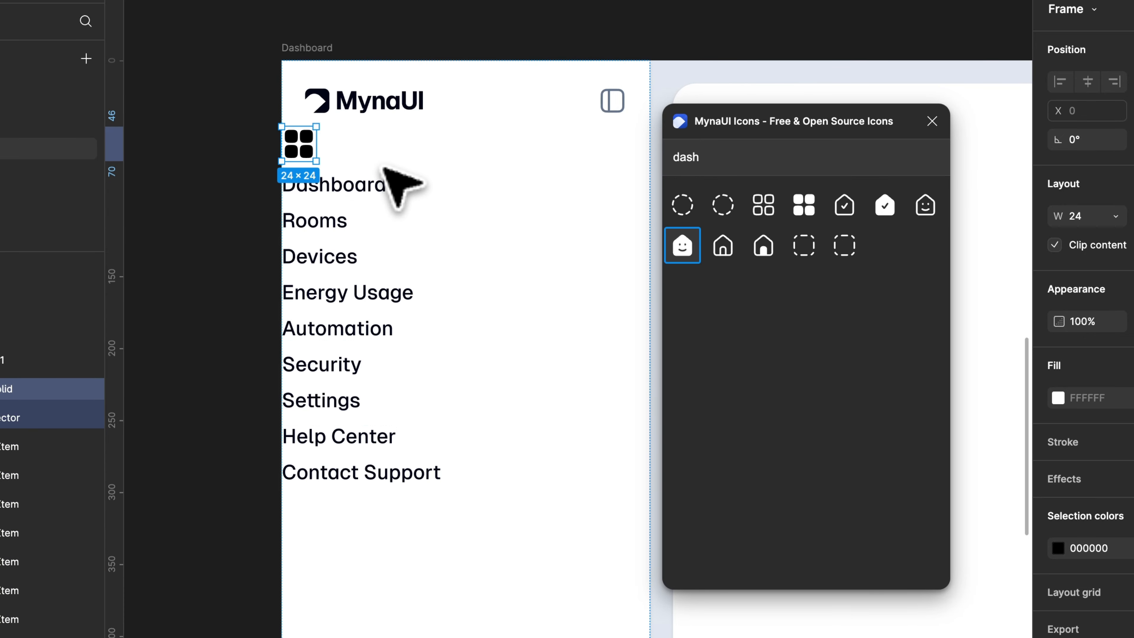
Insert the home-smile-solid icon from the plugin and reorder it directly above the Rooms label.
{"action": "key", "text": "Return"}
{"action": "left_click", "coordinate": [325, 478]}
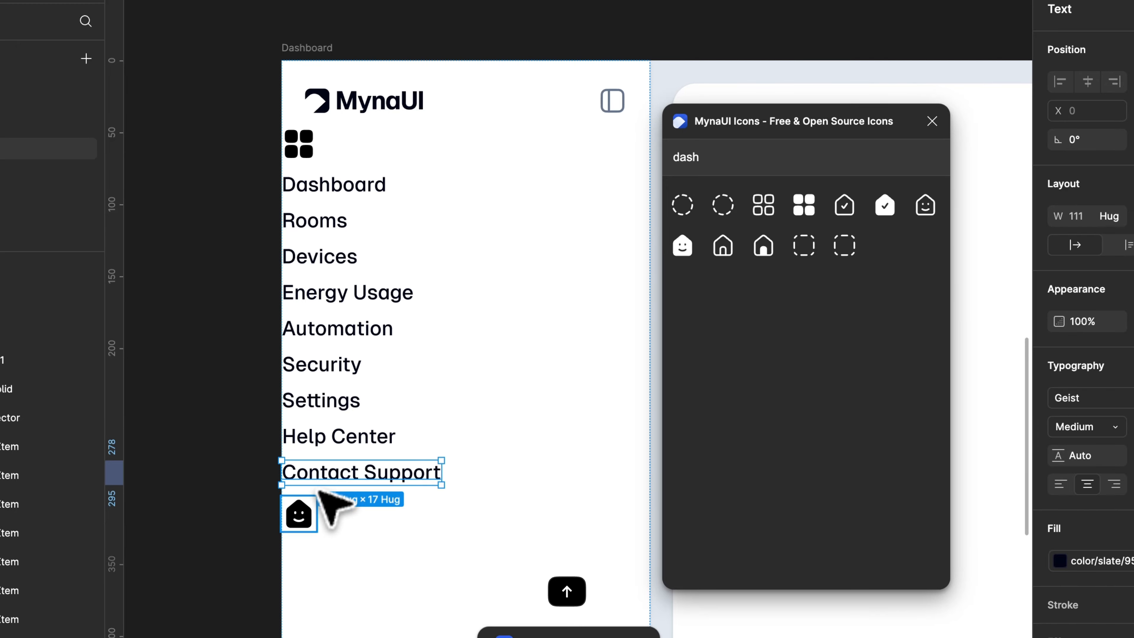
{"action": "key", "text": "Up"}
{"action": "key", "text": "Up"}
{"action": "key", "text": "Up"}
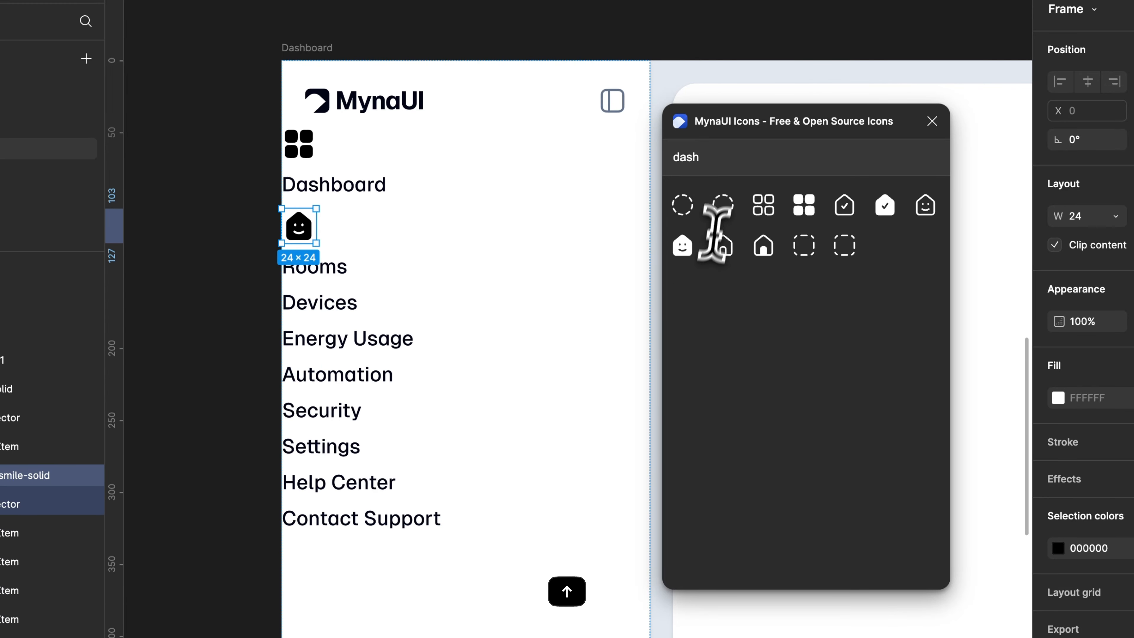
Search the icon plugin for "device", insert the mobile-solid icon, and reorder it directly above the Devices label.
{"action": "type", "text": "device"}
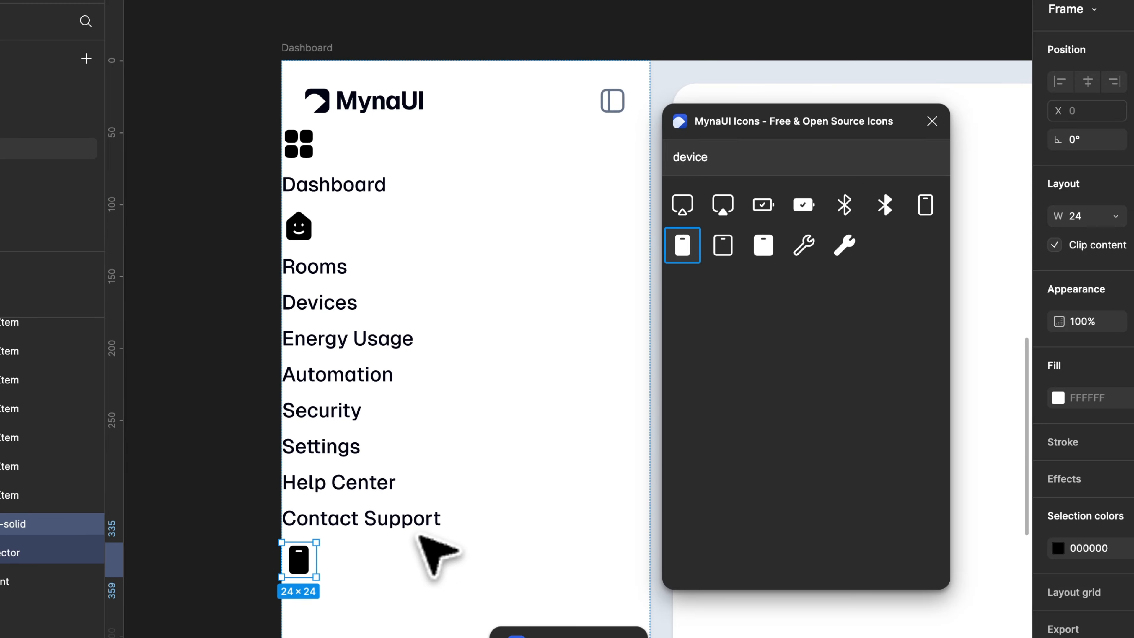
{"action": "left_click", "coordinate": [387, 521]}
{"action": "left_click", "coordinate": [309, 563]}
{"action": "key", "text": "Up"}
{"action": "key", "text": "Up"}
{"action": "key", "text": "Up"}
{"action": "key", "text": "Up"}
{"action": "key", "text": "Up"}
{"action": "key", "text": "Up"}
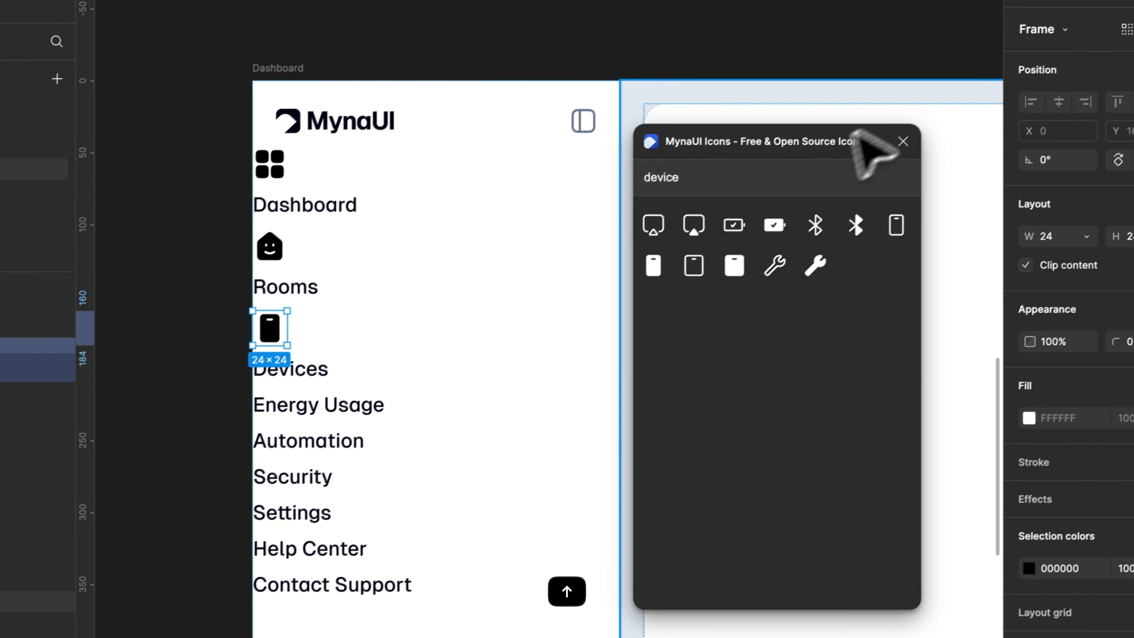
Search the icon plugin for "thun", insert the lightning-solid icon, and reorder it directly above the Energy Usage label.
{"action": "left_click", "coordinate": [770, 154]}
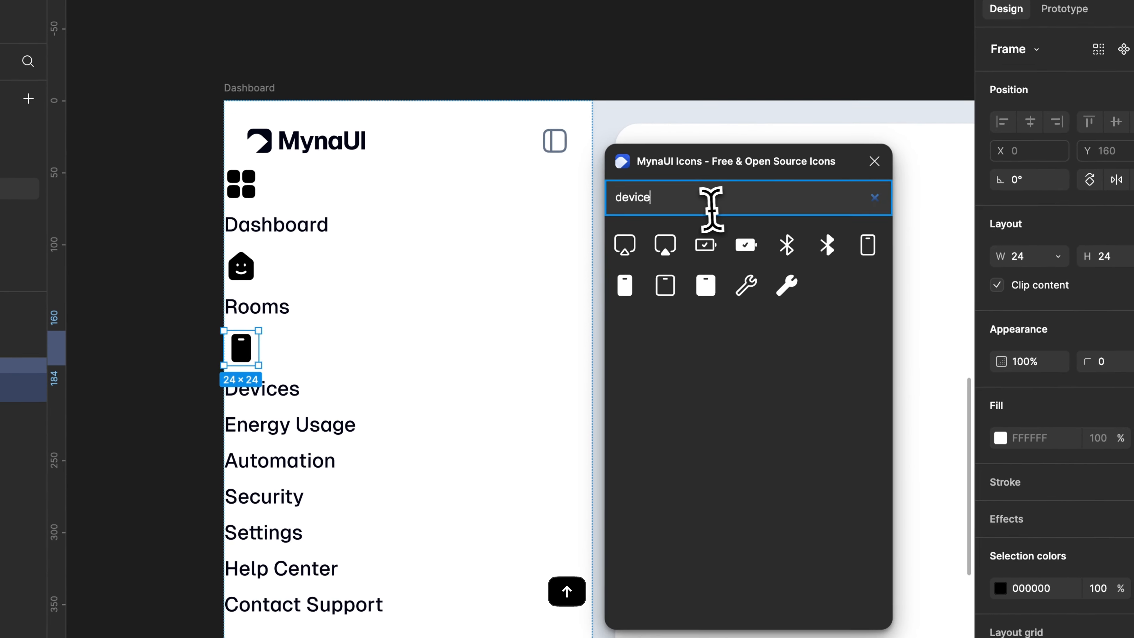
{"action": "key", "text": "super+a"}
{"action": "type", "text": "thu"}
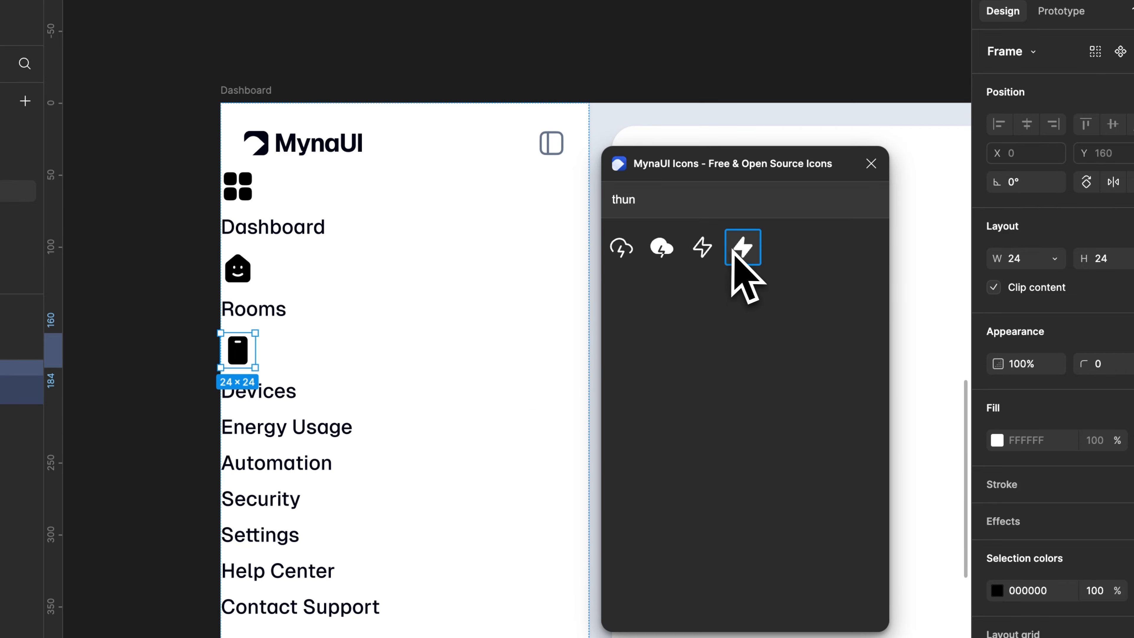
{"action": "left_click_drag", "start_coordinate": [735, 255], "coordinate": [267, 634]}
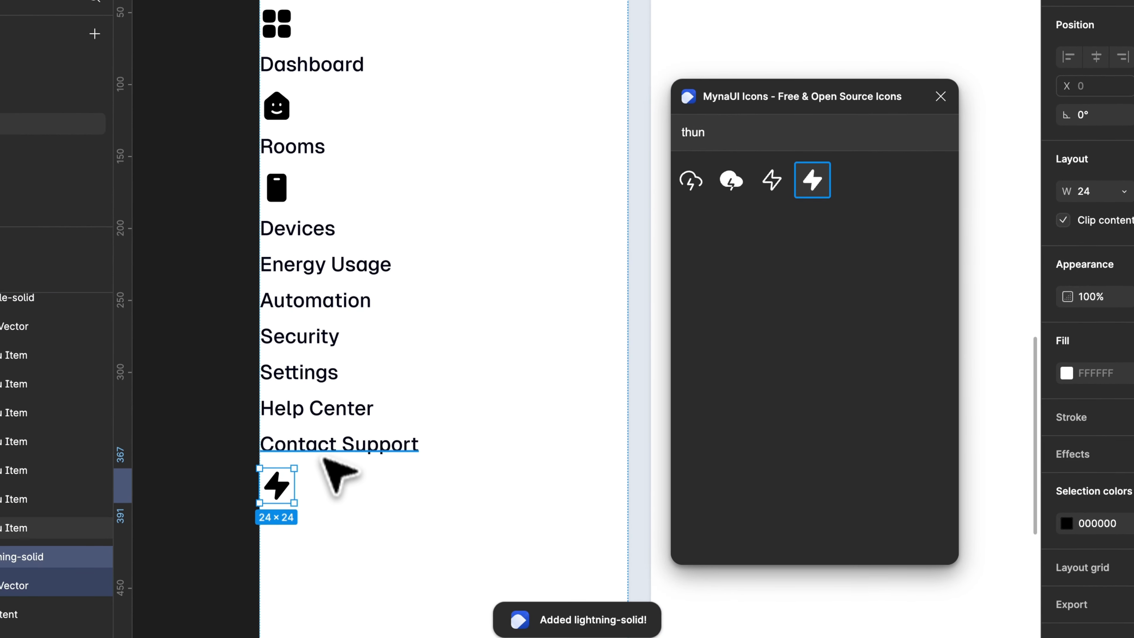
{"action": "key", "text": "Up"}
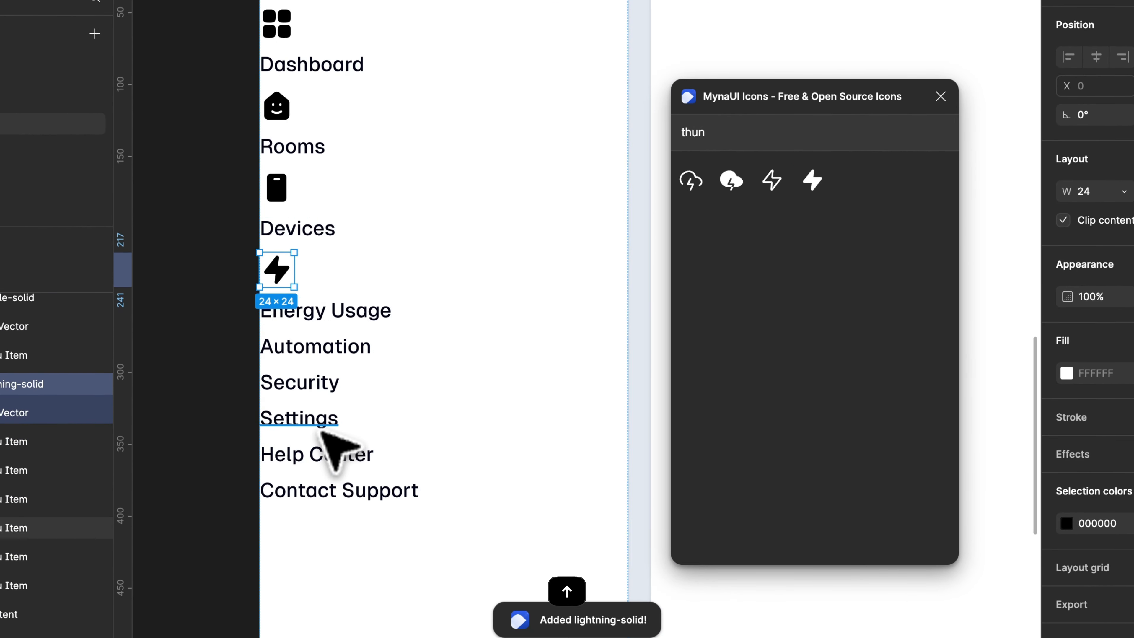
Search the icon plugin for "al", insert the alarm-solid icon, and reorder it directly above the Automation label.
{"action": "left_click", "coordinate": [754, 143]}
{"action": "key", "text": "super+a"}
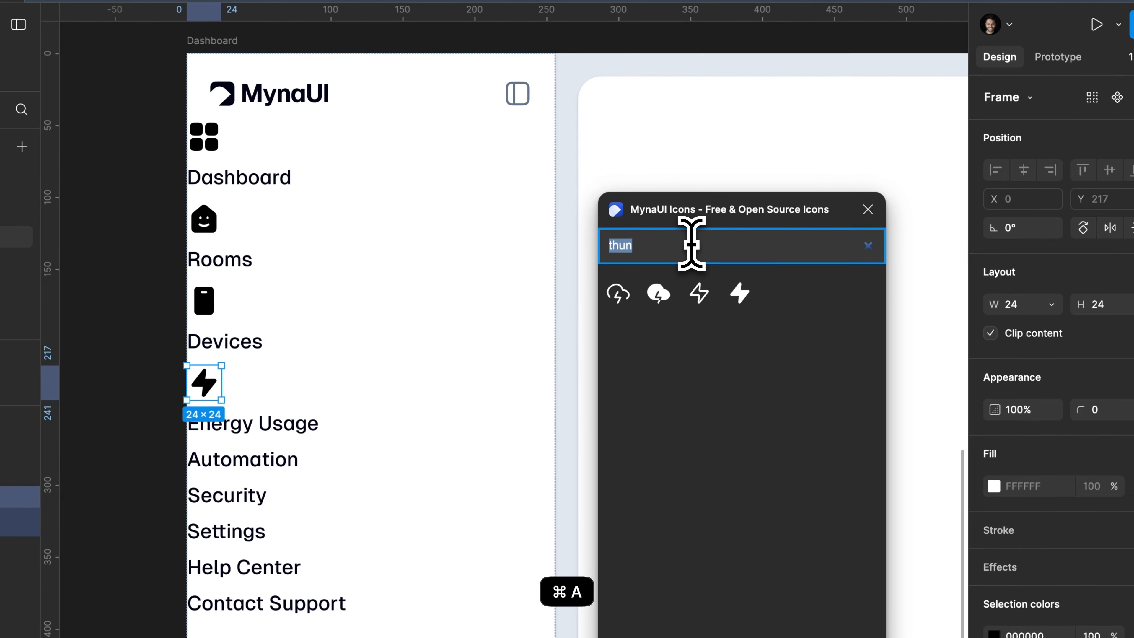
{"action": "type", "text": "al"}
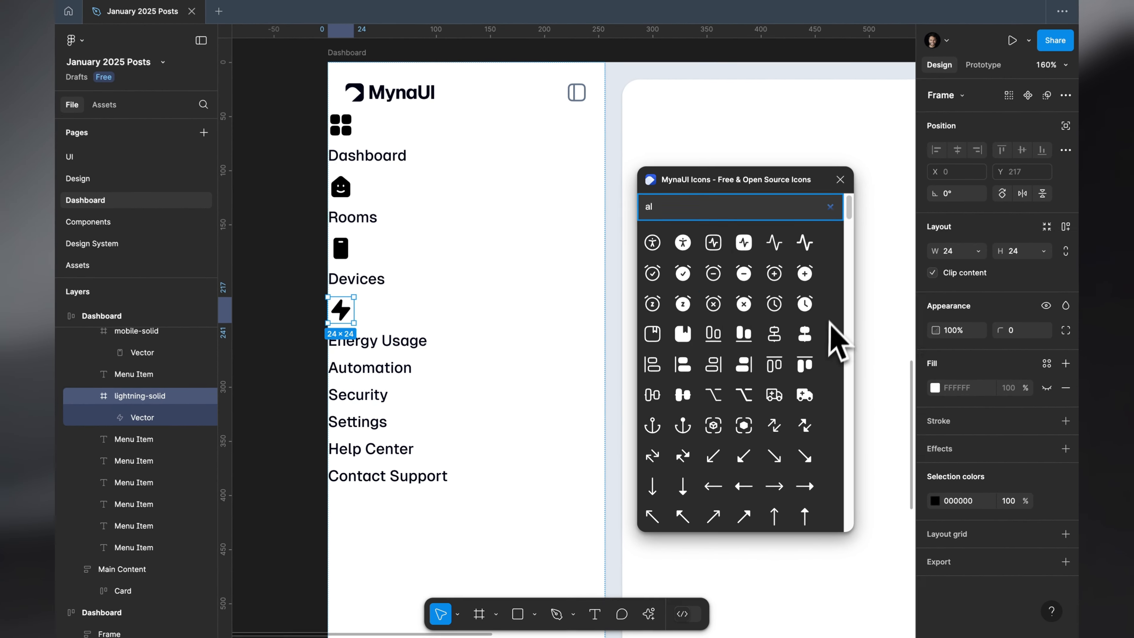
{"action": "left_click", "coordinate": [804, 304]}
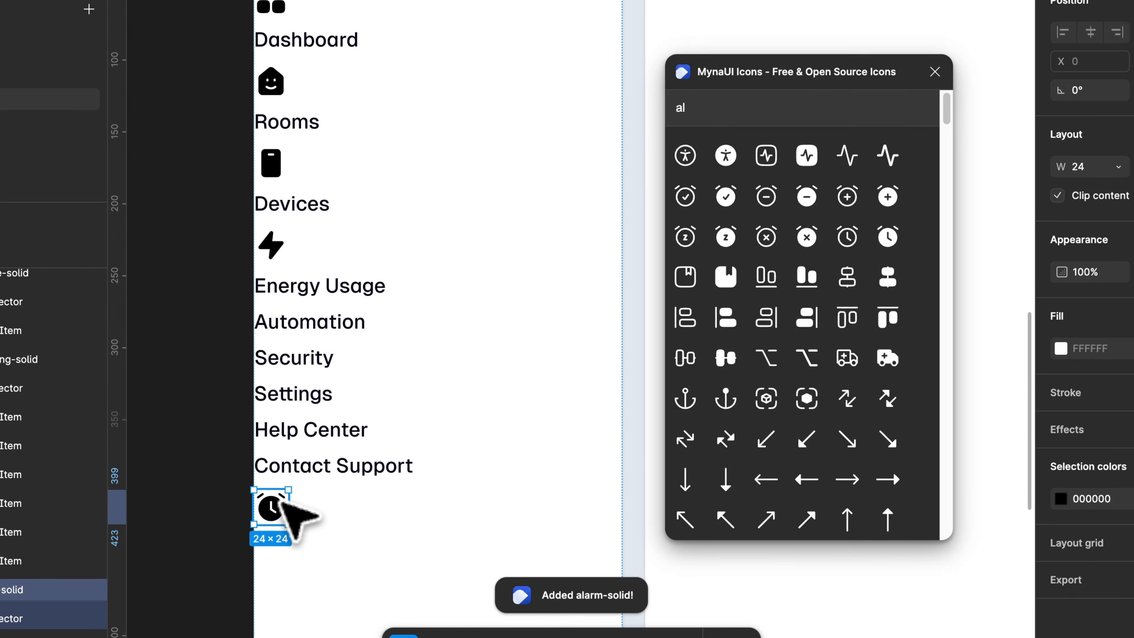
{"action": "key", "text": "Up"}
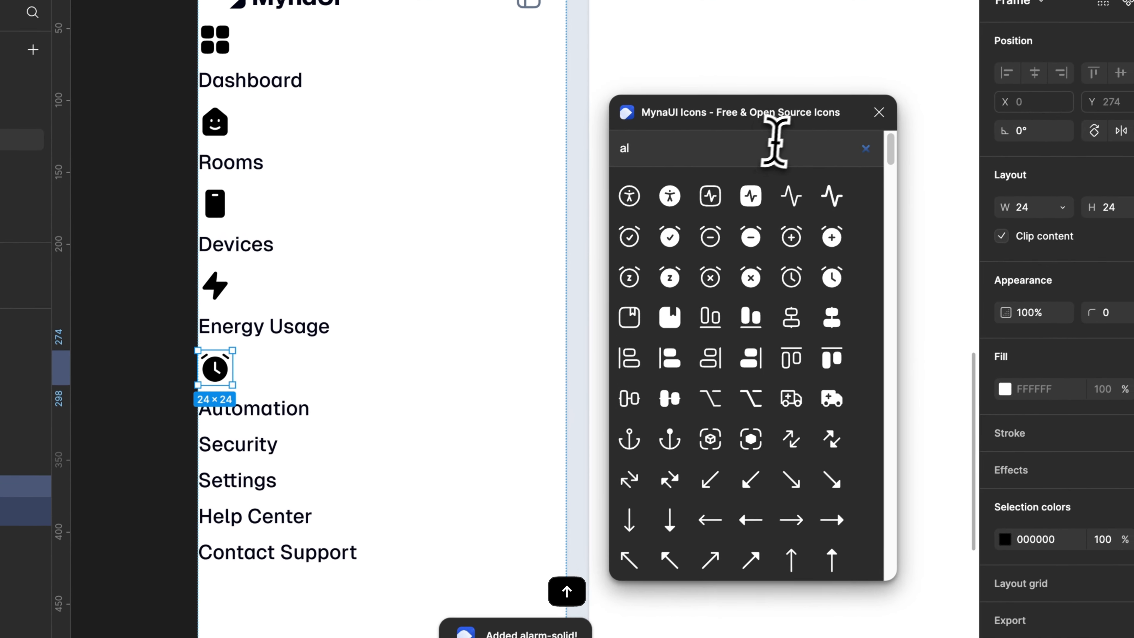
Search the icon plugin for "sec", insert the shield-one-solid icon, and reorder it directly above the Security label.
{"action": "left_click", "coordinate": [815, 108]}
{"action": "key", "text": "super+a"}
{"action": "type", "text": "se"}
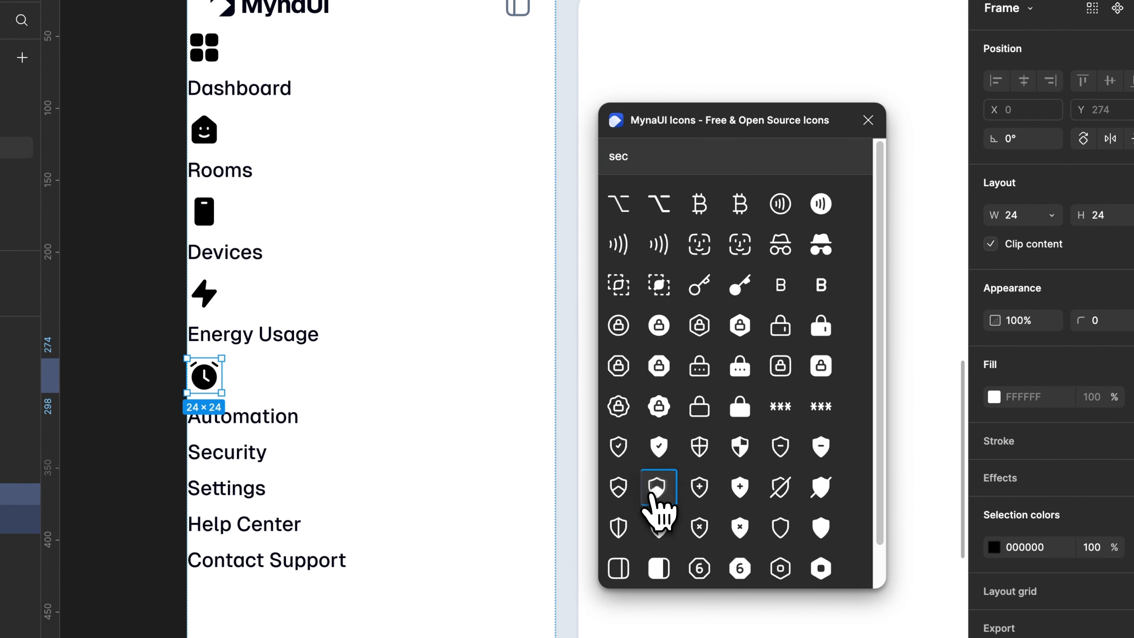
{"action": "left_click", "coordinate": [653, 495]}
{"action": "scroll", "coordinate": [402, 536], "scroll_direction": "down", "scroll_amount": 5}
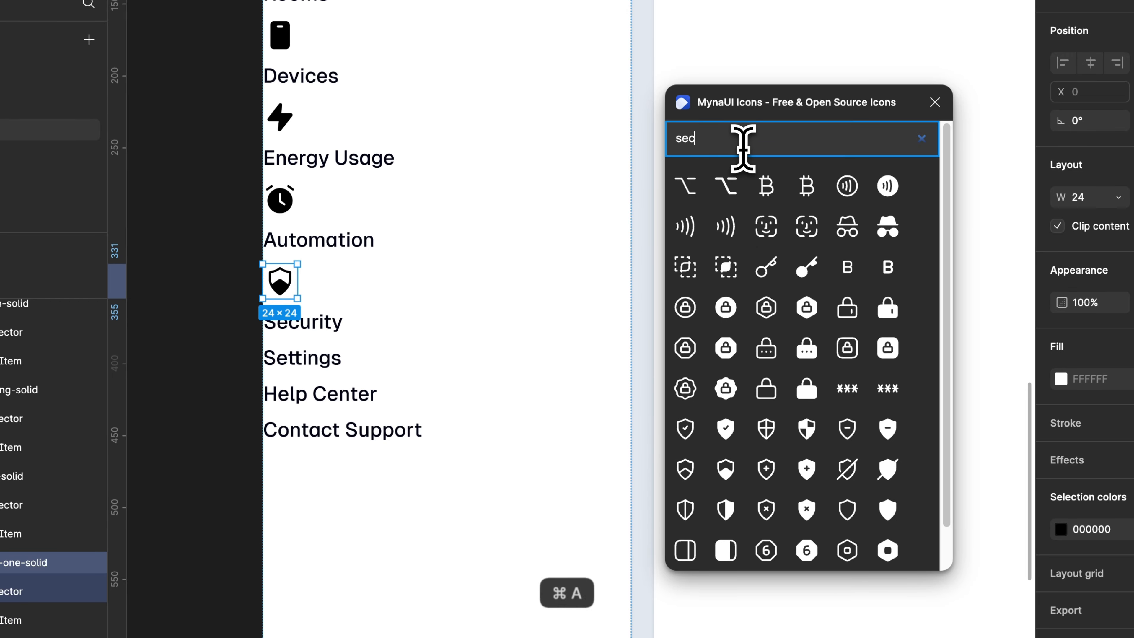
Insert the cog-four-solid icon above Settings and the question-circle-solid icon above Help Center, searching the plugin for "cog" and "help".
{"action": "key", "text": "super+a"}
{"action": "type", "text": "cog"}
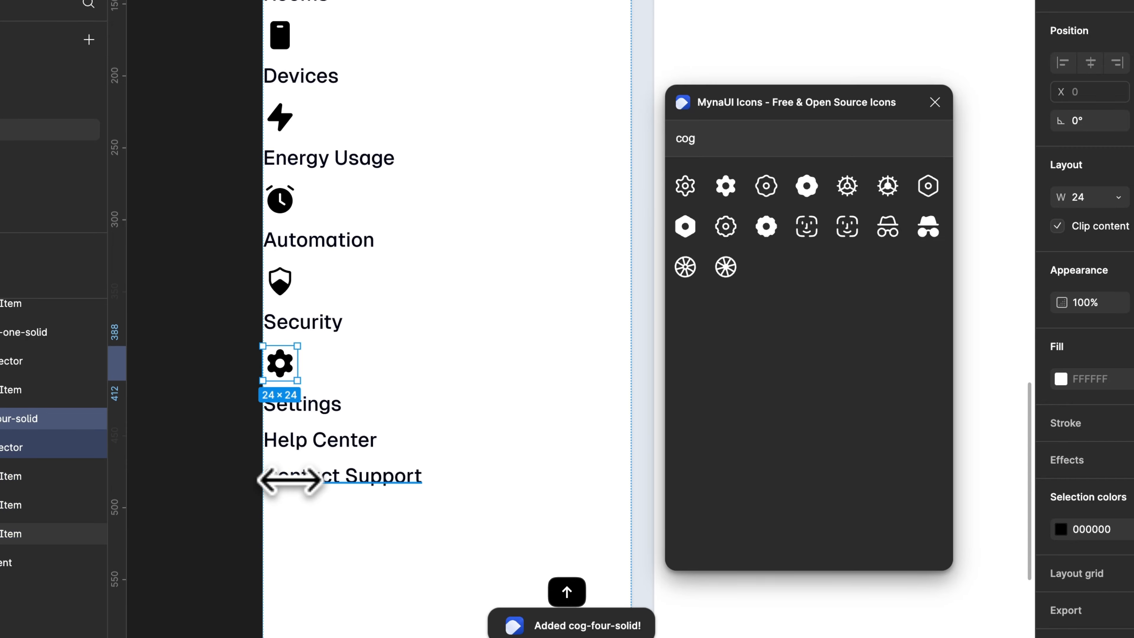
{"action": "key", "text": "super+a"}
{"action": "type", "text": "help"}
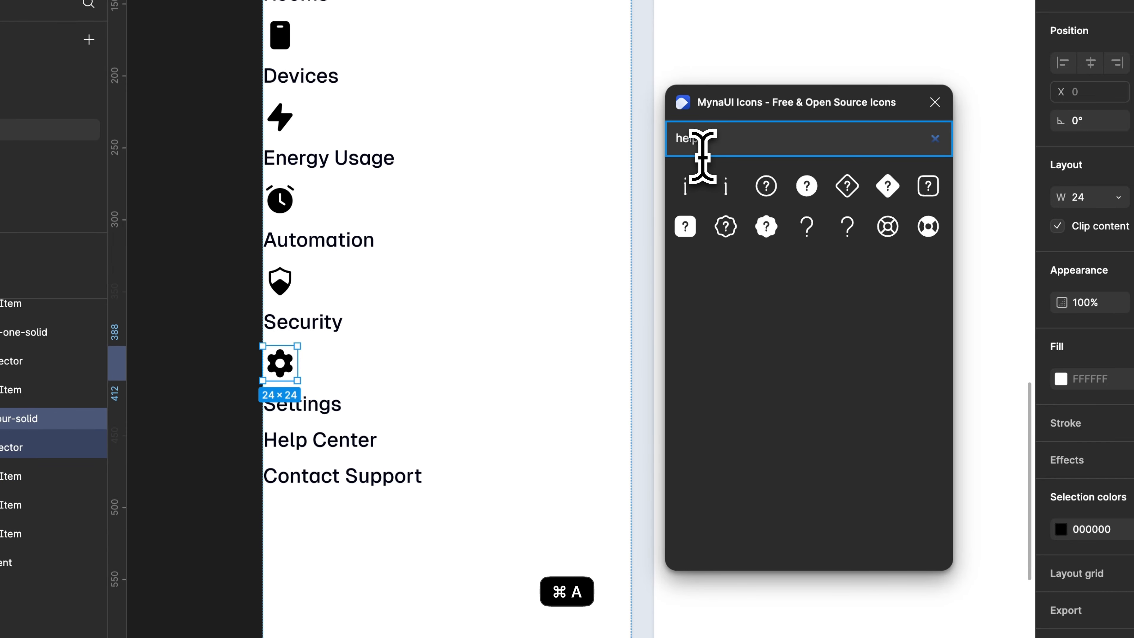
{"action": "left_click_drag", "start_coordinate": [807, 186], "coordinate": [393, 562]}
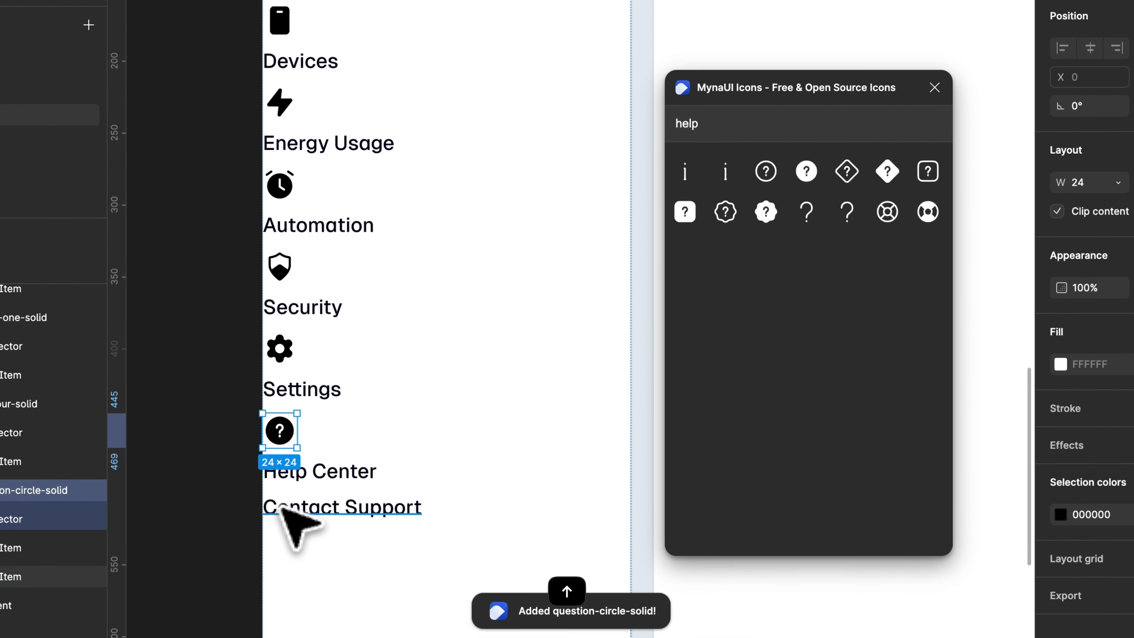
Insert the support-solid icon from the plugin and reorder it directly above the Contact Support label.
{"action": "left_click_drag", "start_coordinate": [928, 211], "coordinate": [443, 590]}
{"action": "scroll", "coordinate": [442, 589], "scroll_direction": "down", "scroll_amount": 6}
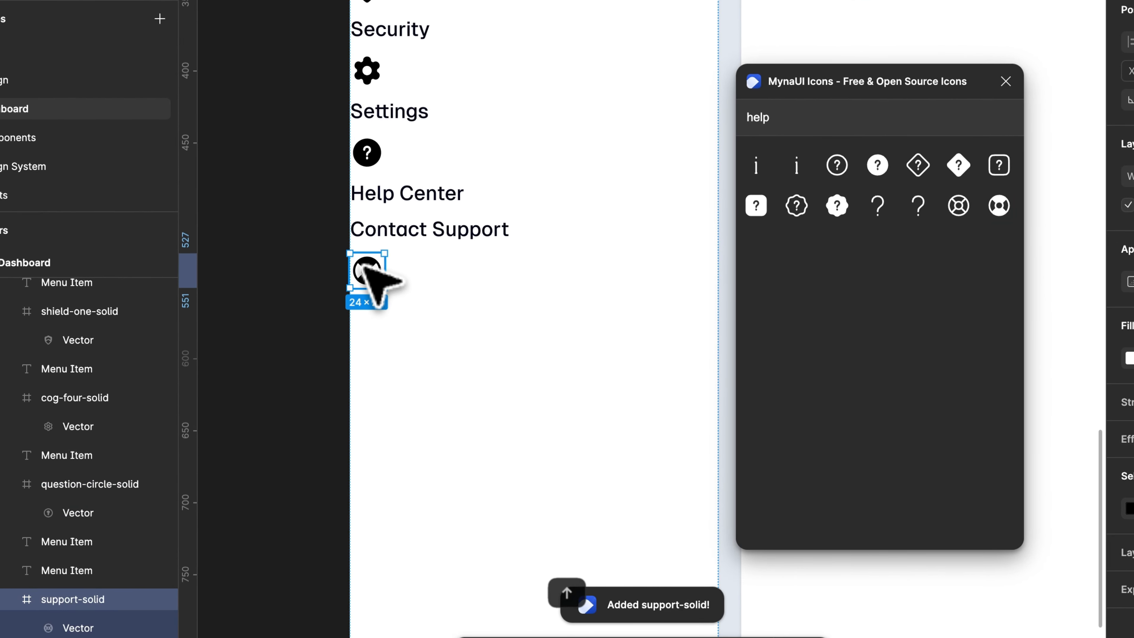
{"action": "left_click_drag", "start_coordinate": [364, 264], "coordinate": [405, 227]}
Wrap the Dashboard, Rooms and Devices labels, each together with its icon, in separate auto layout frames.
{"action": "scroll", "coordinate": [456, 205], "scroll_direction": "up", "scroll_amount": 8}
{"action": "scroll", "coordinate": [402, 134], "scroll_direction": "right", "scroll_amount": 2}
{"action": "left_click", "coordinate": [351, 88]}
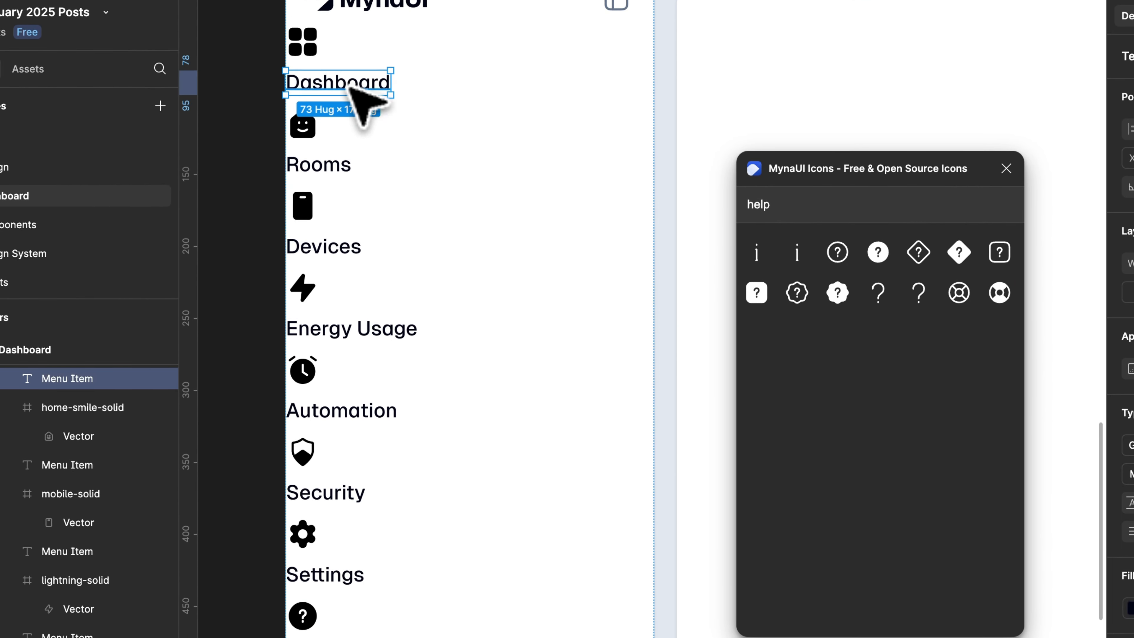
{"action": "scroll", "coordinate": [350, 88], "scroll_direction": "up", "scroll_amount": 2}
{"action": "scroll", "coordinate": [357, 88], "scroll_direction": "left", "scroll_amount": 2}
{"action": "key", "text": "shift+a"}
{"action": "left_click", "coordinate": [347, 175]}
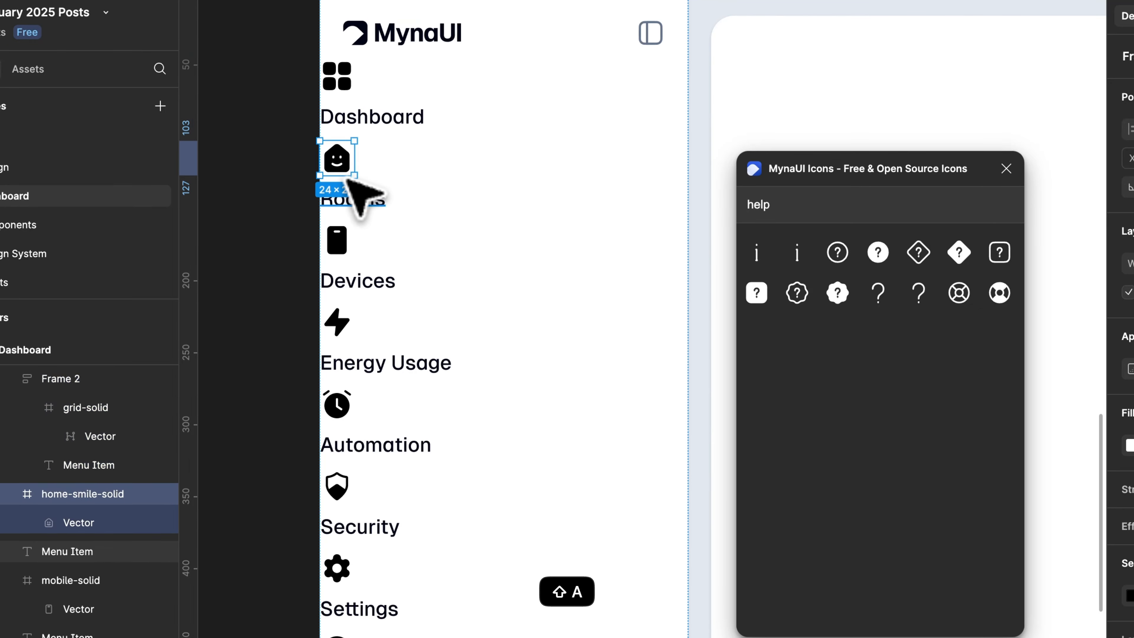
{"action": "key", "text": "shift+a"}
{"action": "scroll", "coordinate": [350, 283], "scroll_direction": "down", "scroll_amount": 4}
{"action": "scroll", "coordinate": [350, 284], "scroll_direction": "left", "scroll_amount": 1}
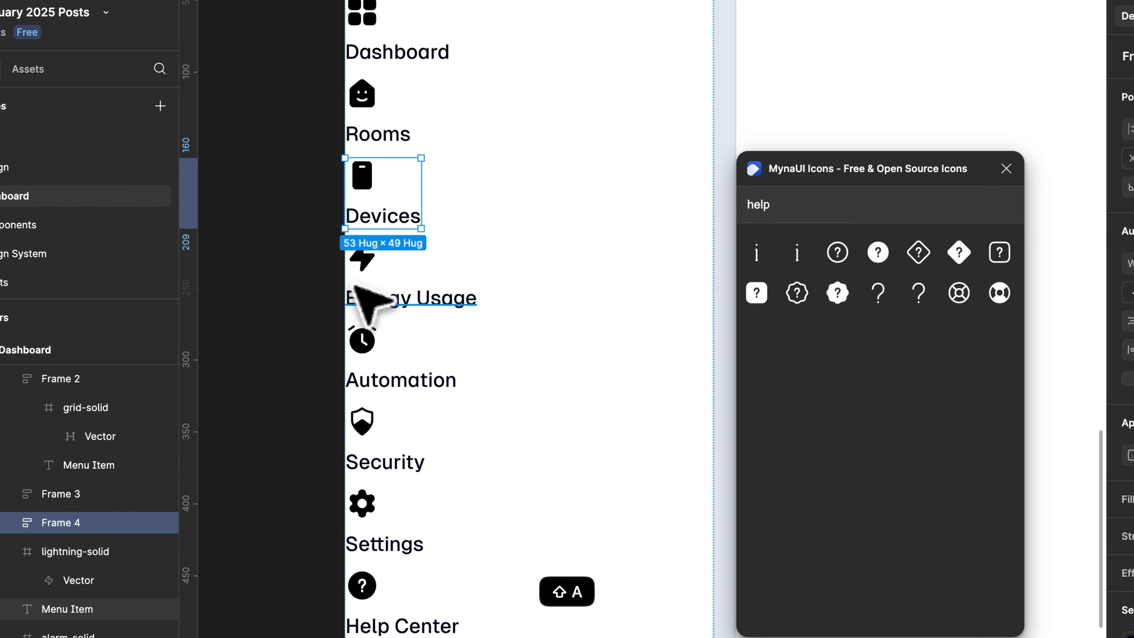
Wrap the Energy Usage, Automation, Security, Settings, Help Center and Contact Support labels, each with its icon, in separate auto layout frames.
{"action": "key", "text": "shift+a"}
{"action": "scroll", "coordinate": [402, 290], "scroll_direction": "down", "scroll_amount": 3}
{"action": "scroll", "coordinate": [402, 291], "scroll_direction": "left", "scroll_amount": 1}
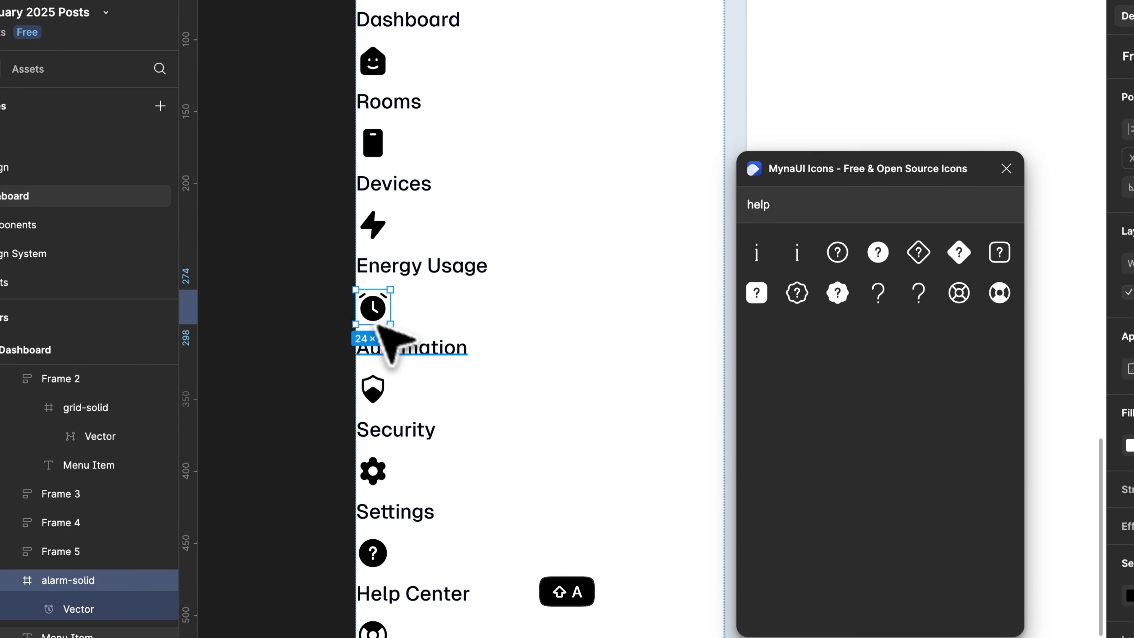
{"action": "key", "text": "shift+a"}
{"action": "scroll", "coordinate": [419, 364], "scroll_direction": "down", "scroll_amount": 3}
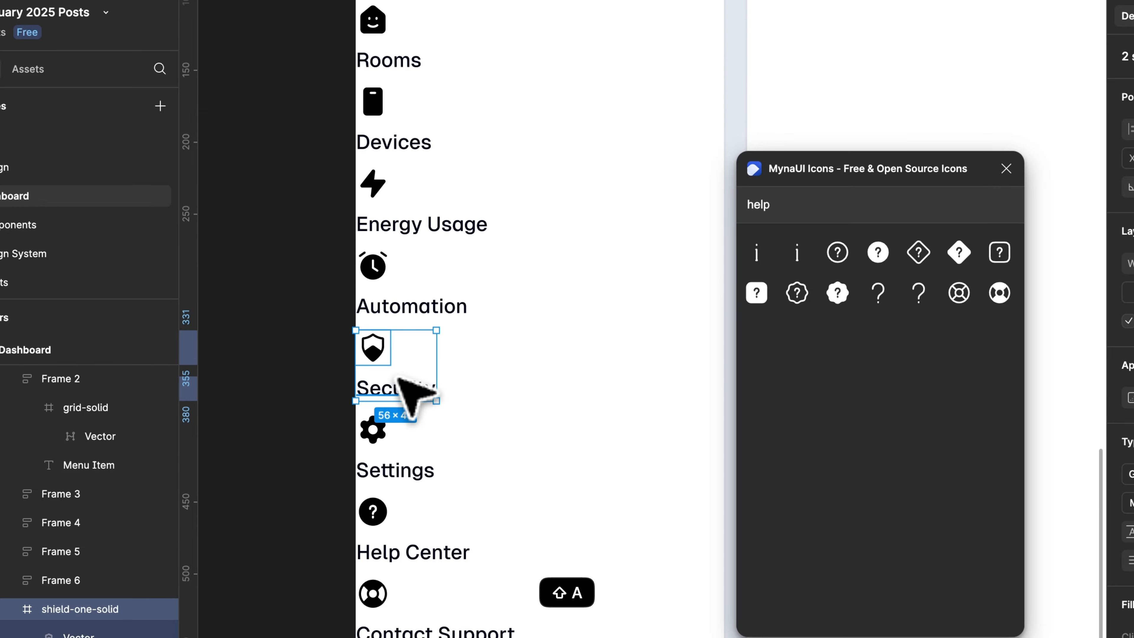
{"action": "key", "text": "shift+a"}
{"action": "left_click", "coordinate": [379, 513]}
{"action": "left_click", "coordinate": [396, 553], "text": "shift"}
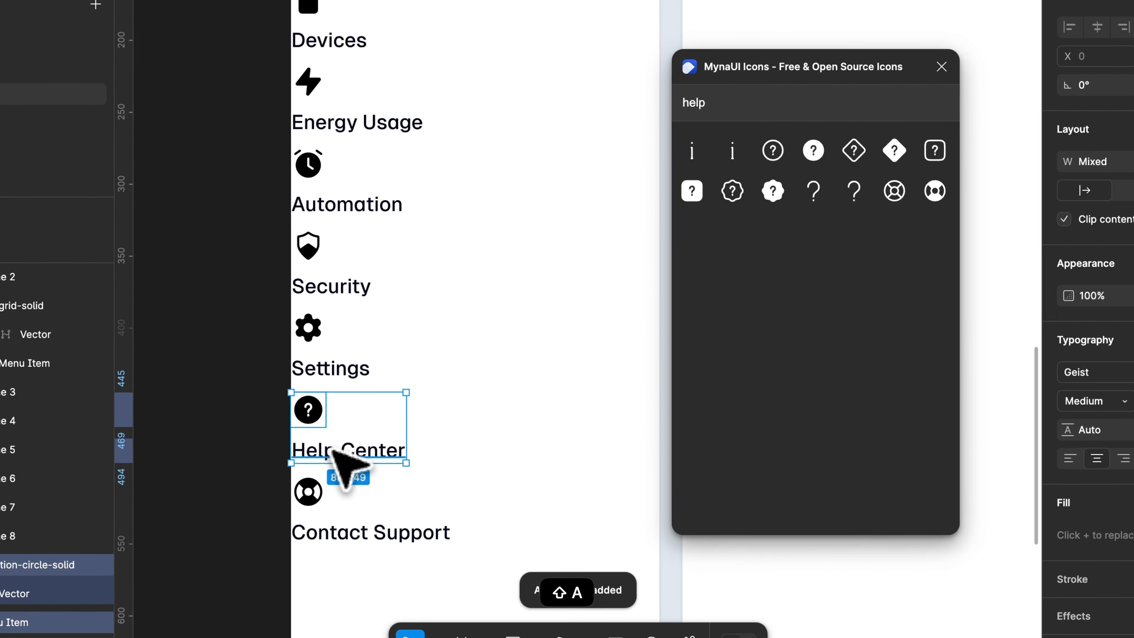
{"action": "key", "text": "shift+a"}
{"action": "left_click", "coordinate": [378, 590]}
{"action": "key", "text": "shift+a"}
{"action": "scroll", "coordinate": [428, 292], "scroll_direction": "down", "scroll_amount": 5}
Select all nine icon-label frames through their icons' shared black colour, arrange them horizontally and make their width fill the container.
{"action": "left_click", "coordinate": [430, 293]}
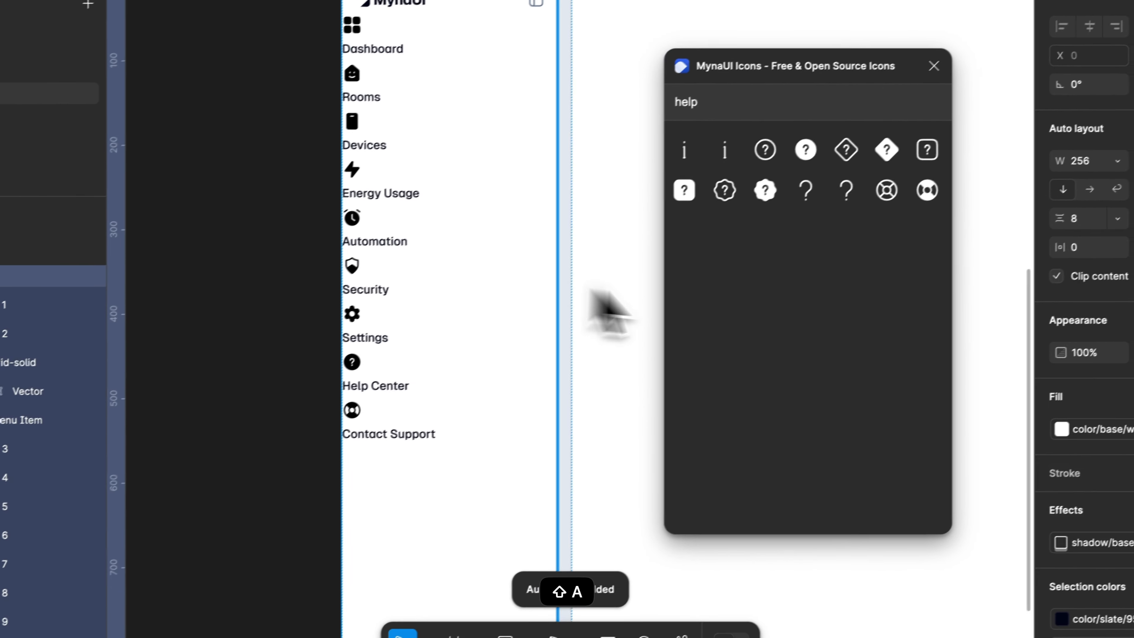
{"action": "scroll", "coordinate": [1124, 514], "scroll_direction": "down", "scroll_amount": 4}
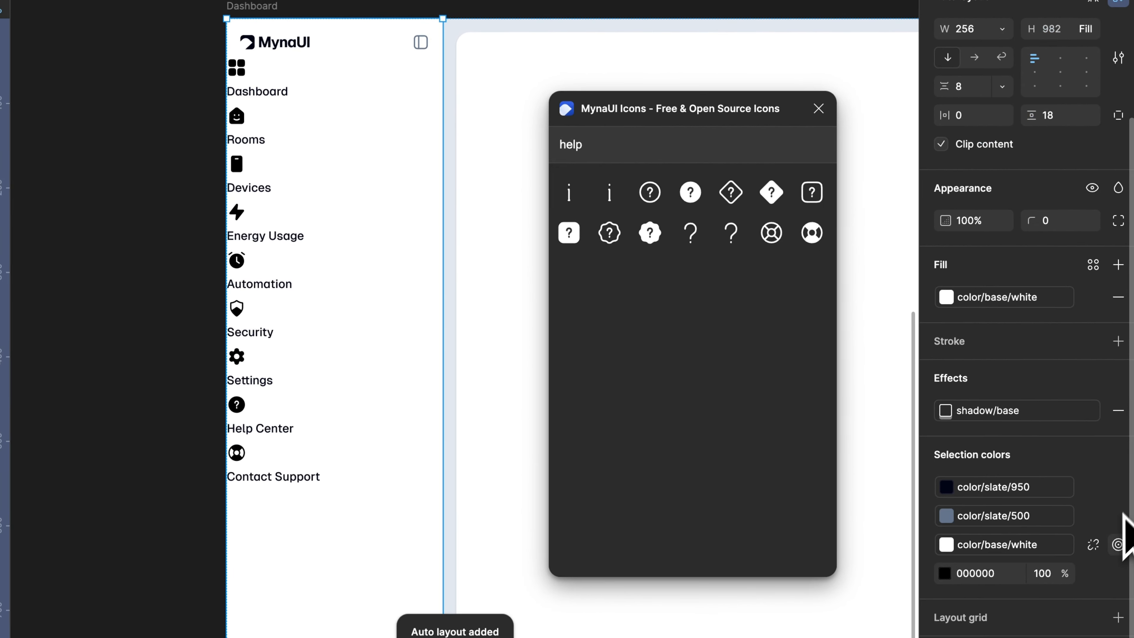
{"action": "key", "text": "Return"}
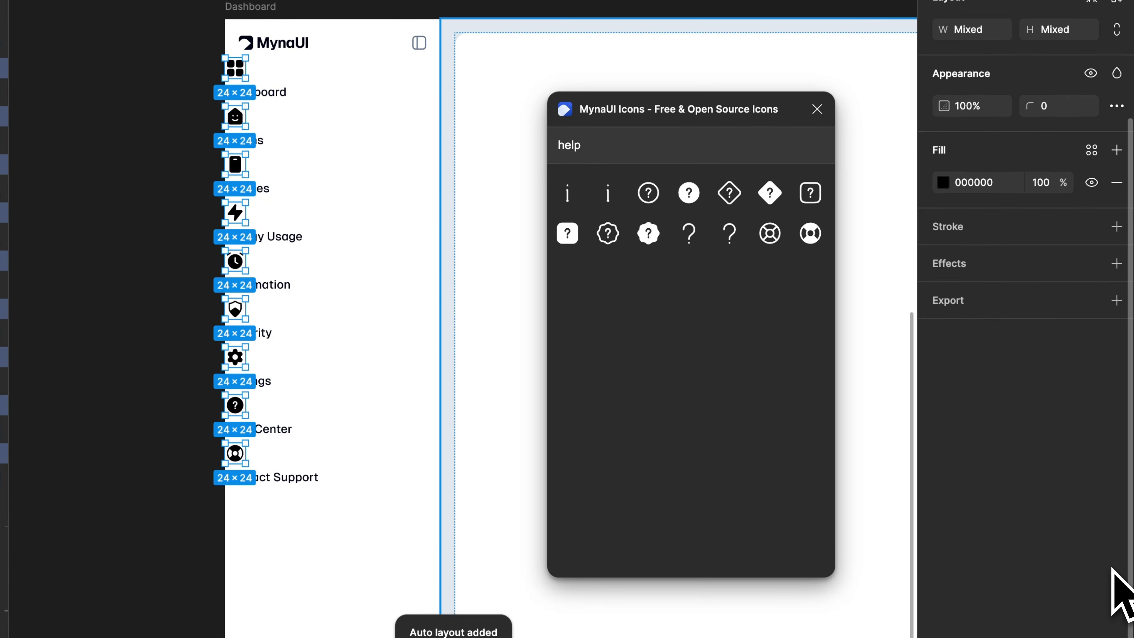
{"action": "key", "text": "shift+a"}
{"action": "left_click", "coordinate": [983, 137]}
{"action": "left_click", "coordinate": [1004, 109]}
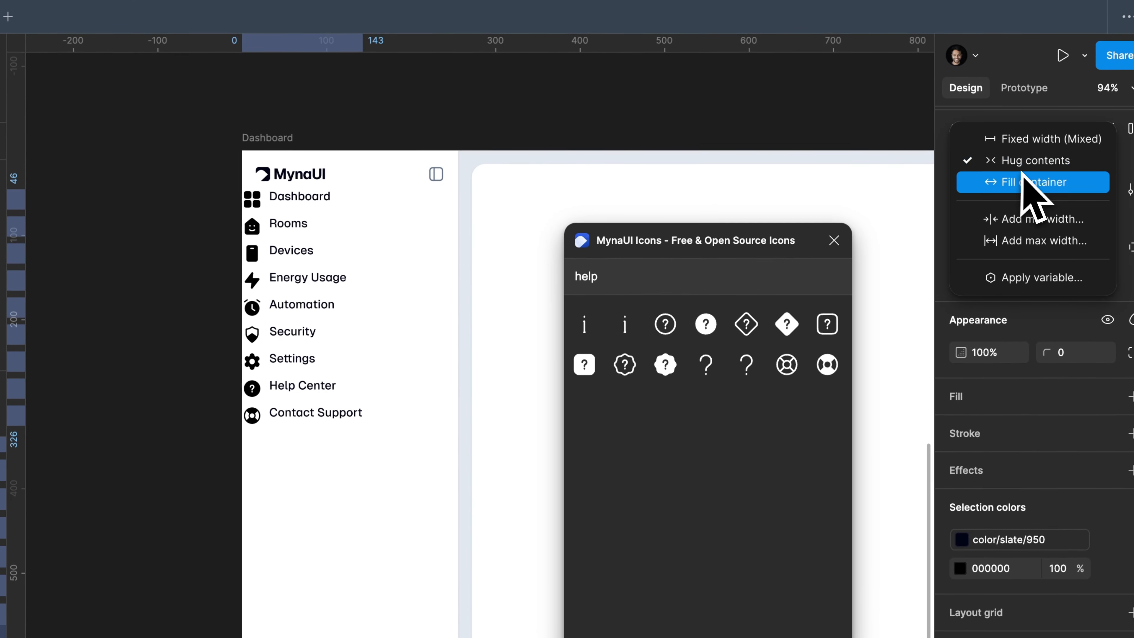
{"action": "left_click", "coordinate": [1013, 133]}
{"action": "scroll", "coordinate": [308, 137], "scroll_direction": "up", "scroll_amount": 3}
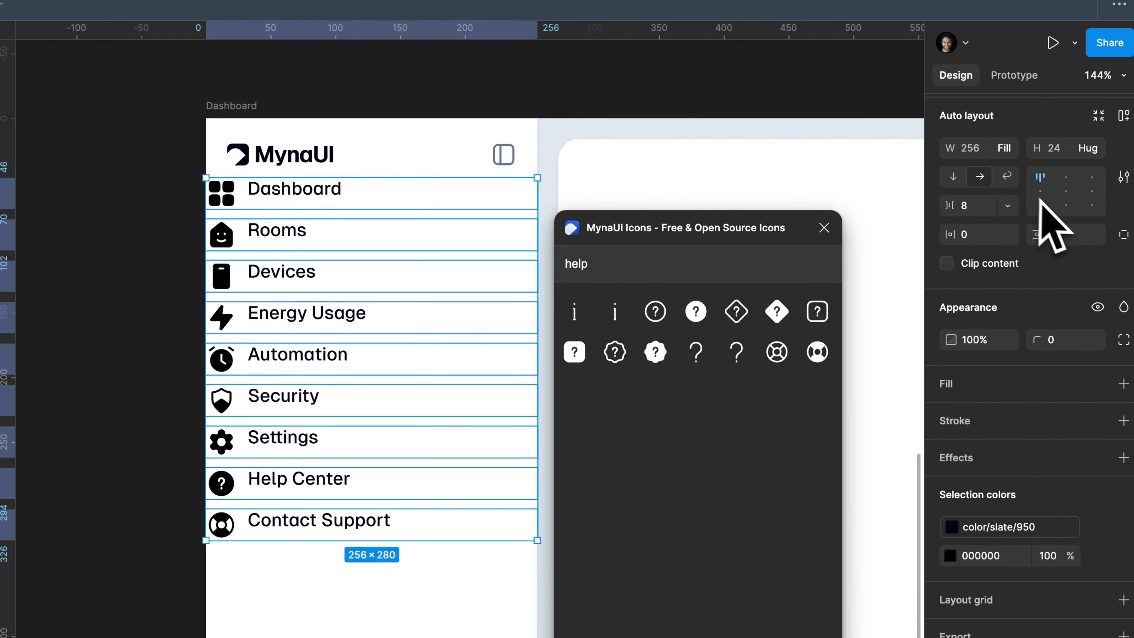
Align the contents of all nine menu item frames left and vertically centred, with 16 horizontal and 7 vertical padding.
{"action": "left_click", "coordinate": [1102, 204]}
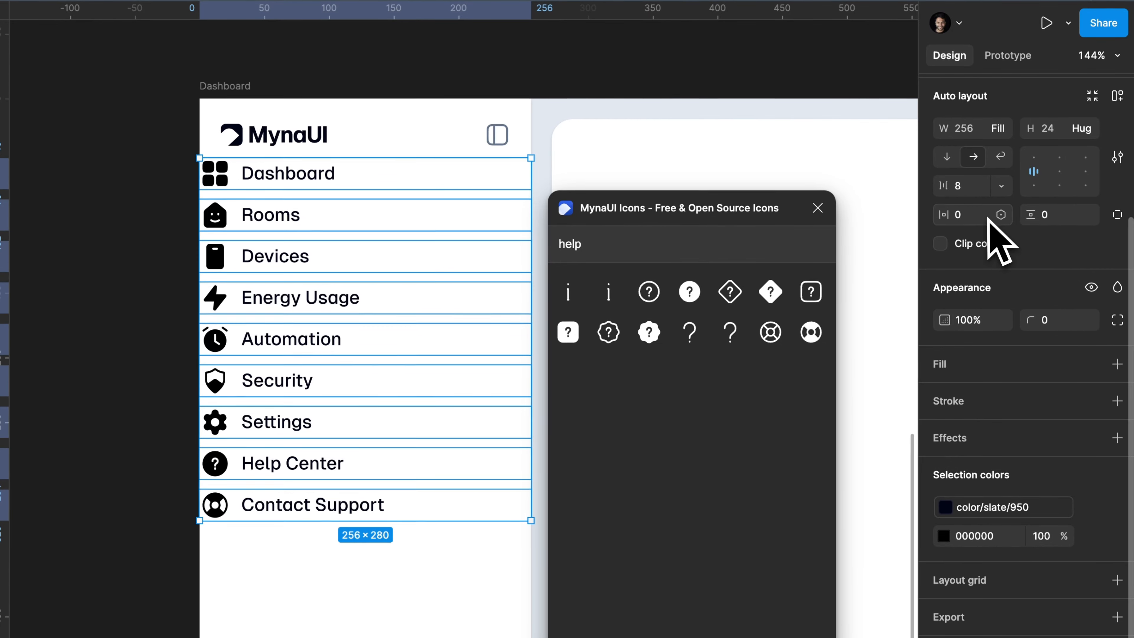
{"action": "left_click", "coordinate": [1013, 227]}
{"action": "key", "text": "shift+Up"}
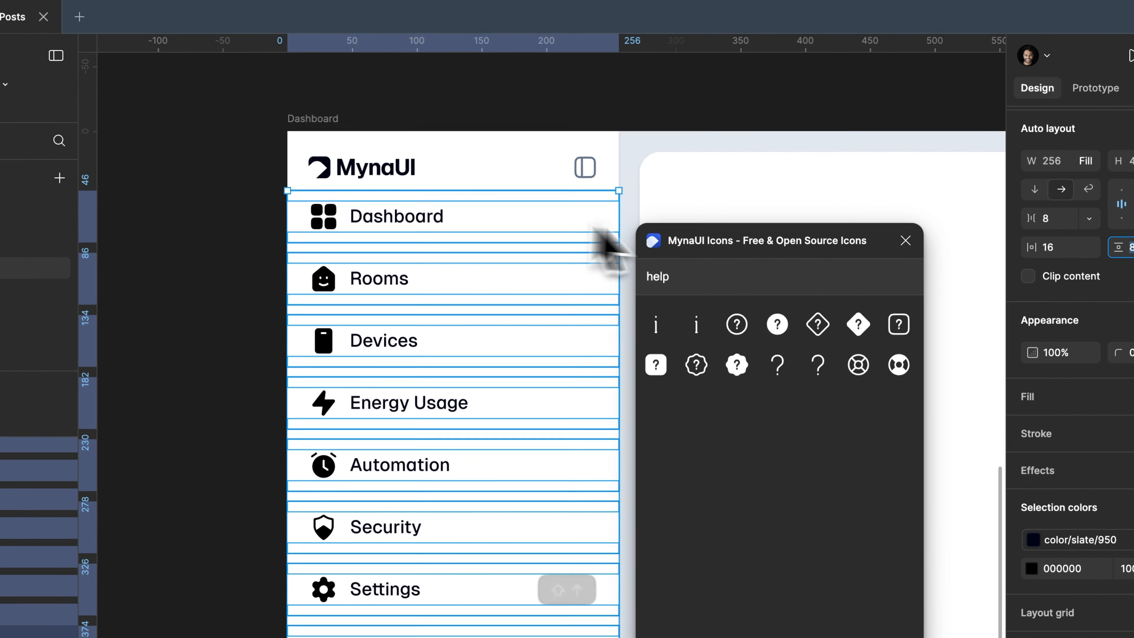
{"action": "key", "text": "Down"}
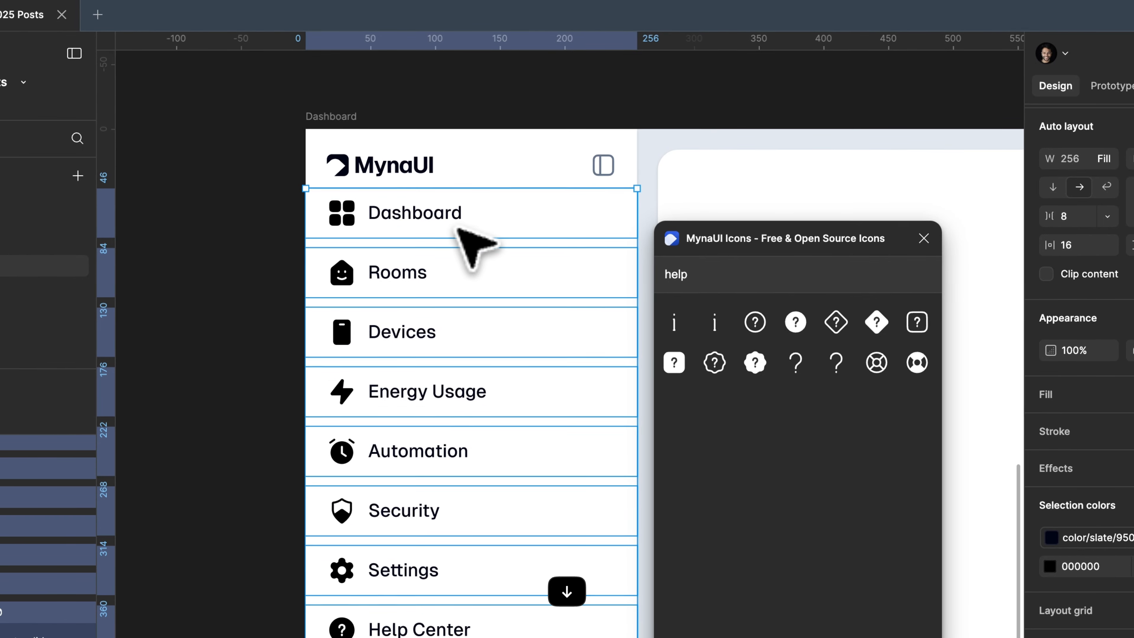
Close the icon plugin and fill the Dashboard menu item frame with the library colour color/orange/600.
{"action": "left_click", "coordinate": [462, 214]}
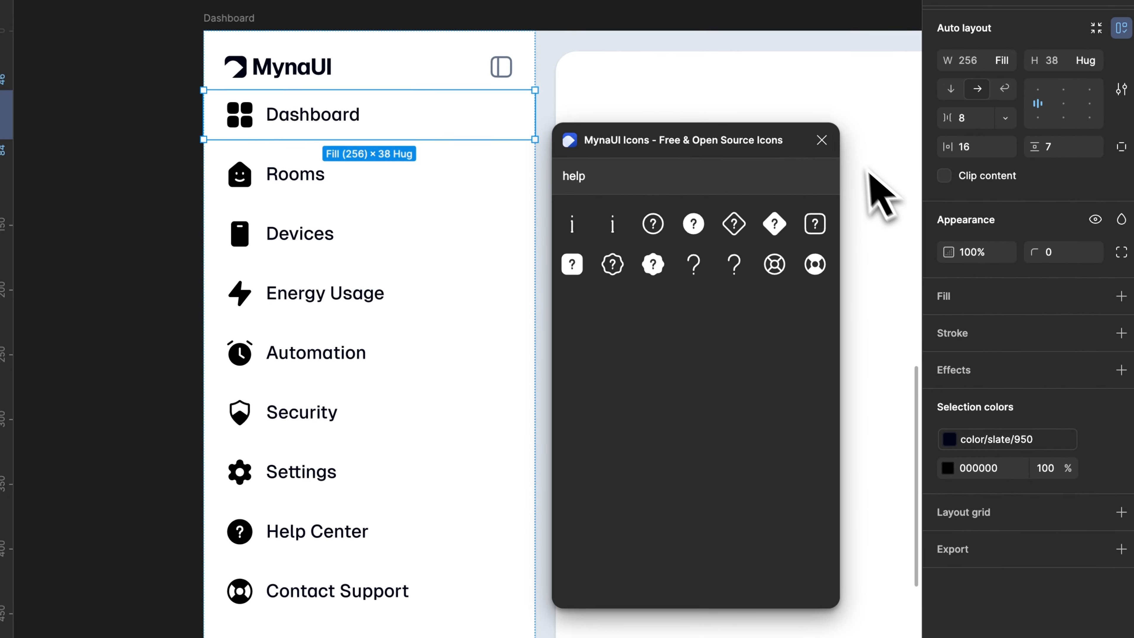
{"action": "left_click", "coordinate": [925, 238]}
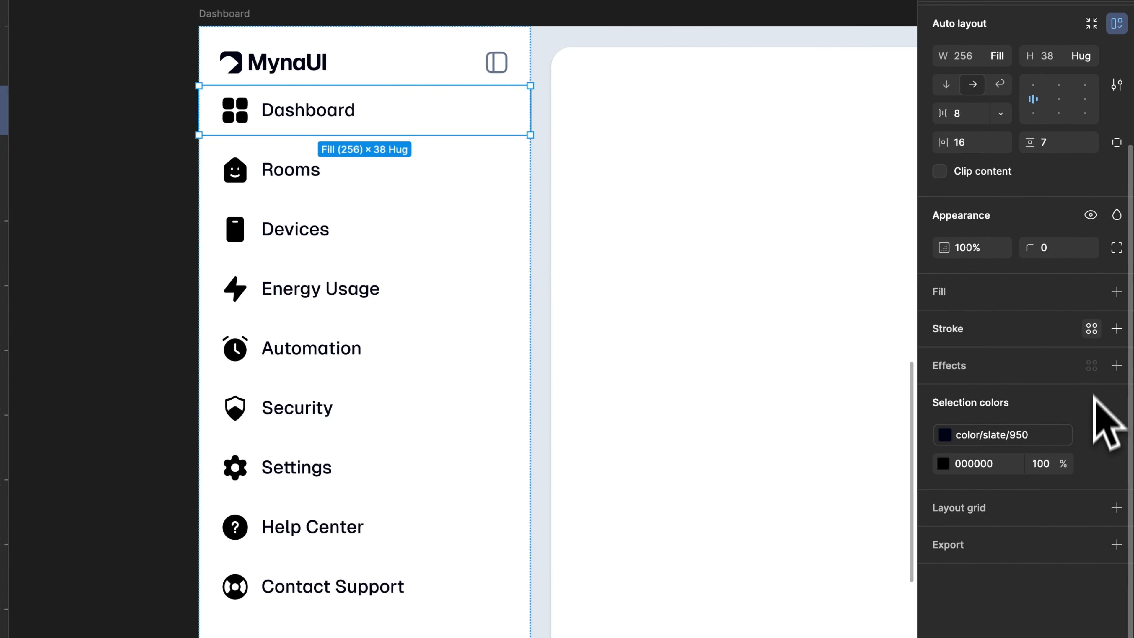
{"action": "left_click", "coordinate": [1101, 300]}
{"action": "type", "text": "ora"}
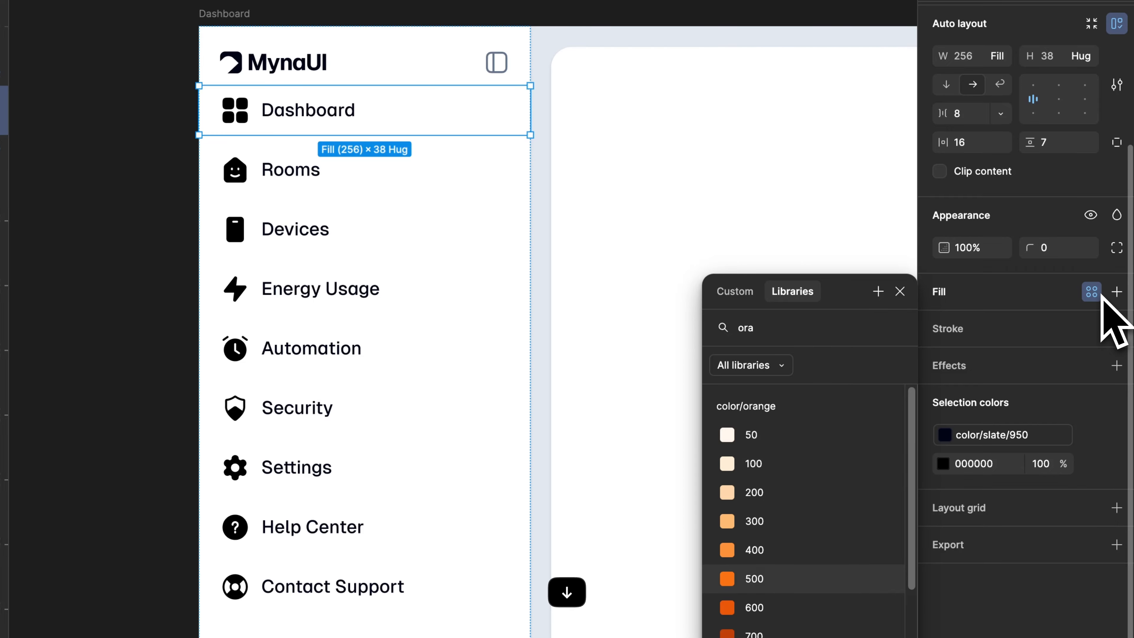
{"action": "key", "text": "Down"}
{"action": "key", "text": "Return"}
{"action": "key", "text": "Escape"}
{"action": "scroll", "coordinate": [645, 185], "scroll_direction": "down", "scroll_amount": 2}
{"action": "scroll", "coordinate": [582, 170], "scroll_direction": "up", "scroll_amount": 3}
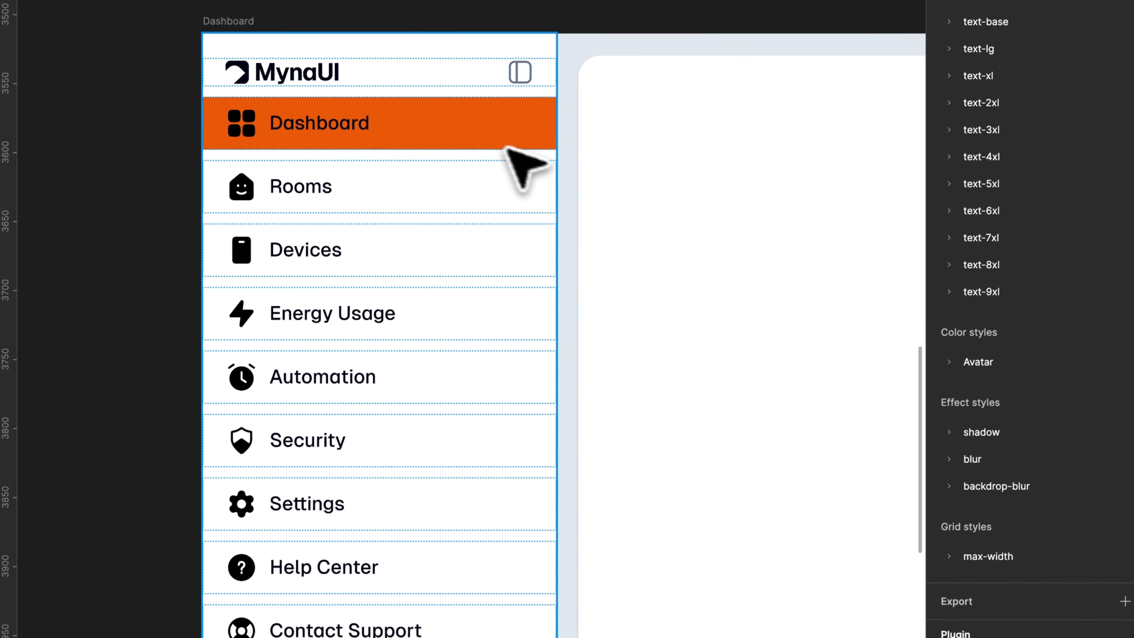
Select all nine black menu icons by their shared colour and recolour them to color/slate/500.
{"action": "double_click", "coordinate": [462, 140]}
{"action": "key", "text": "shift+Return"}
{"action": "key", "text": "shift+Return"}
{"action": "scroll", "coordinate": [461, 140], "scroll_direction": "down", "scroll_amount": 2}
{"action": "scroll", "coordinate": [461, 140], "scroll_direction": "down", "scroll_amount": 3}
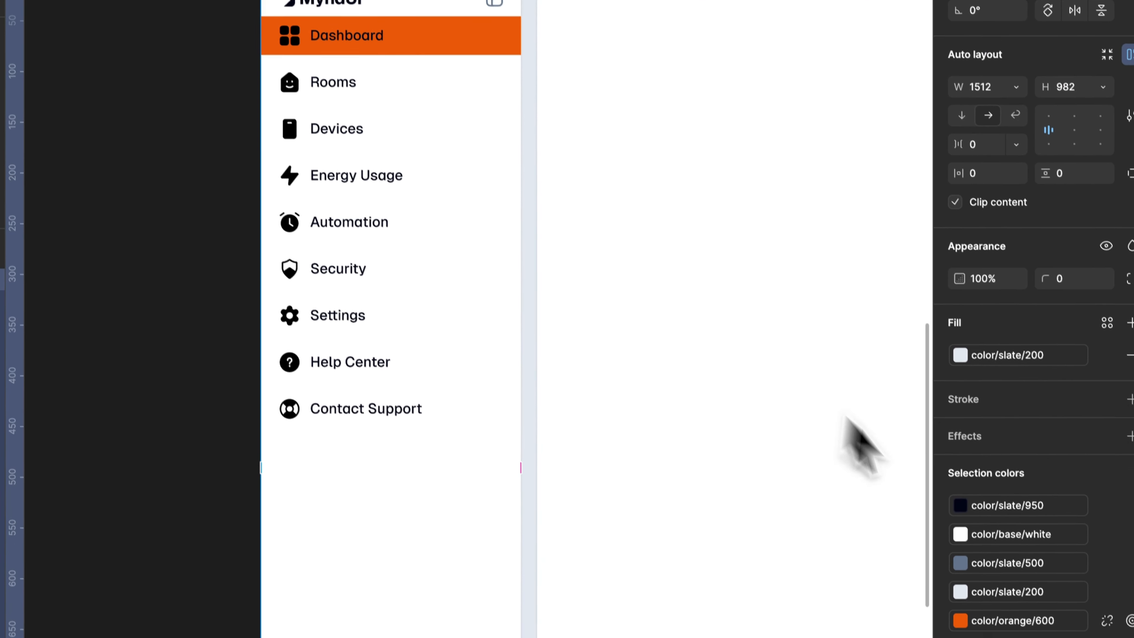
{"action": "left_click", "coordinate": [1119, 606]}
{"action": "key", "text": "shift+Return"}
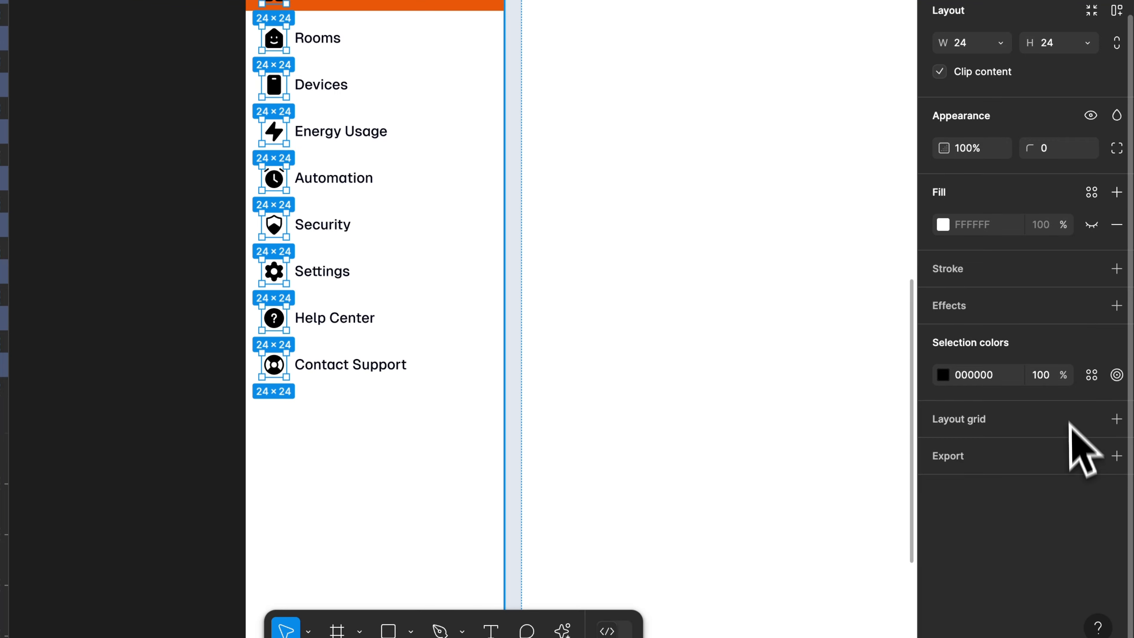
{"action": "left_click", "coordinate": [1092, 374]}
{"action": "left_click", "coordinate": [880, 536]}
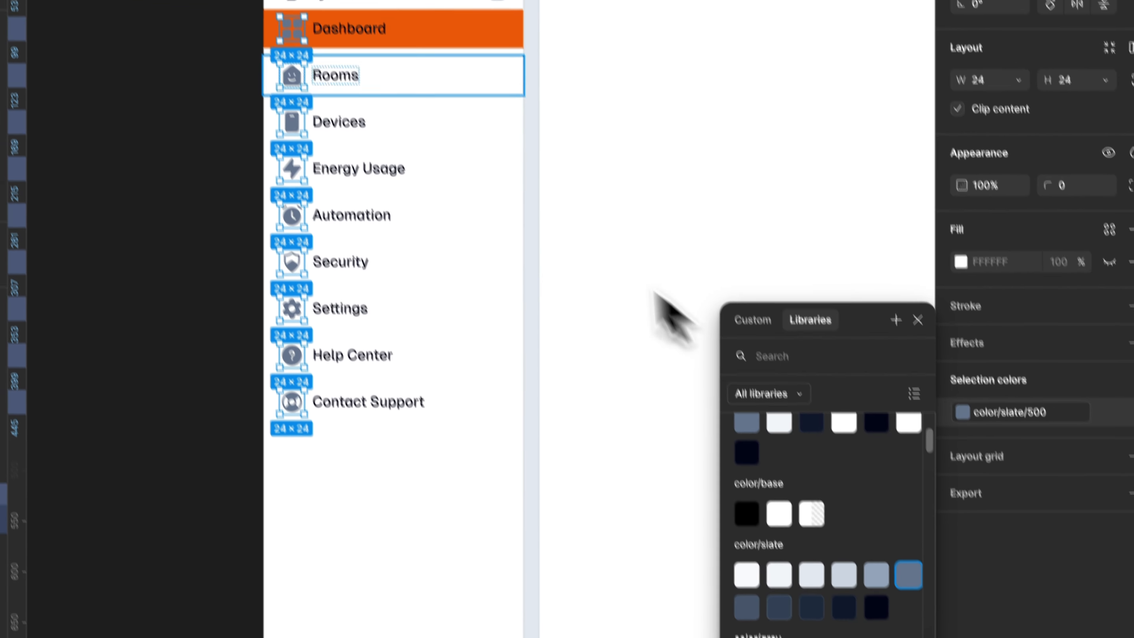
{"action": "key", "text": "Escape"}
Scale all nine selected menu icons to 18 × 18.
{"action": "key", "text": "k"}
{"action": "key", "text": "shift+Tab"}
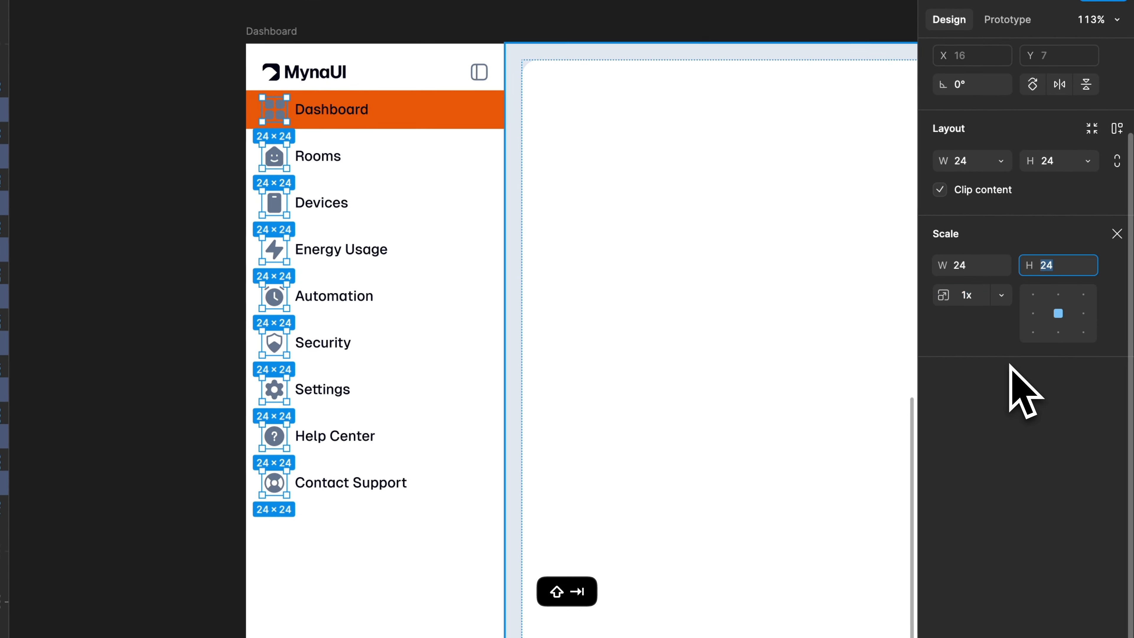
{"action": "key", "text": "shift+Down"}
{"action": "key", "text": "Up"}
{"action": "key", "text": "Up"}
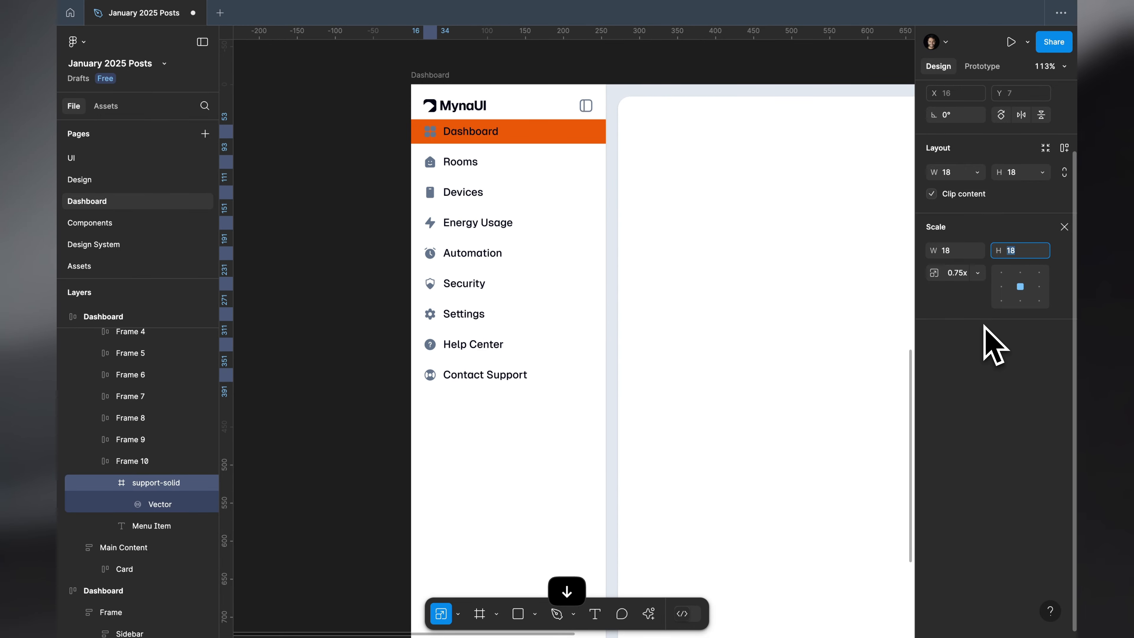
Wrap the nine menu item frames from Dashboard to Contact Support in one auto layout frame, and collapse the layer list.
{"action": "left_click", "coordinate": [501, 105]}
{"action": "left_click", "coordinate": [523, 130]}
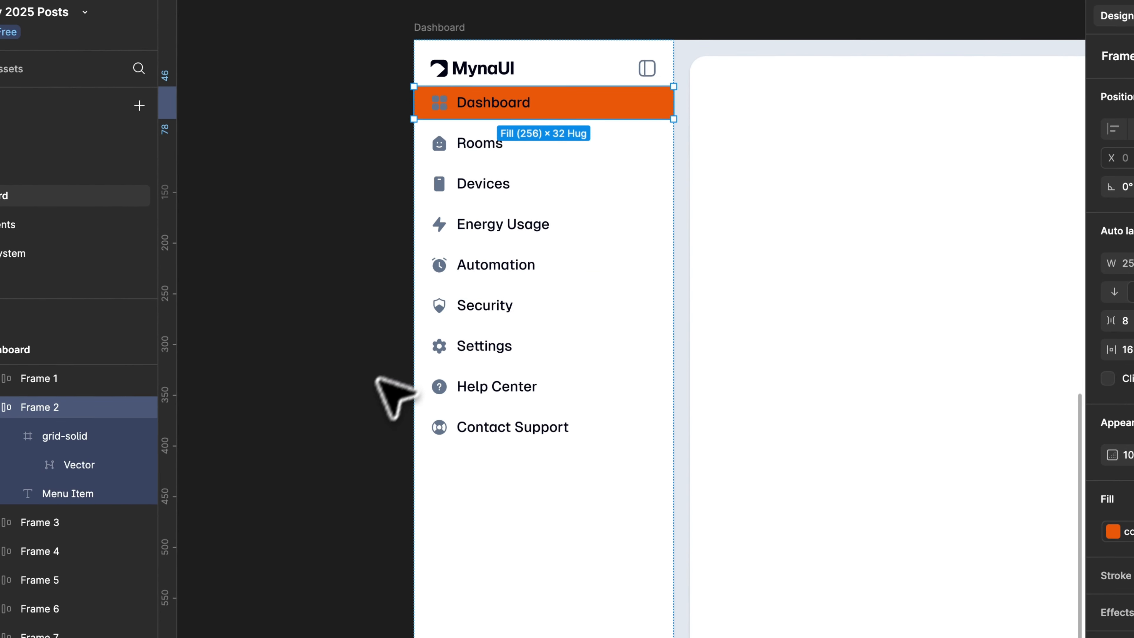
{"action": "left_click", "coordinate": [376, 382]}
{"action": "left_click_drag", "start_coordinate": [348, 529], "coordinate": [565, 87]}
{"action": "key", "text": "Escape"}
{"action": "key", "text": "shift+a"}
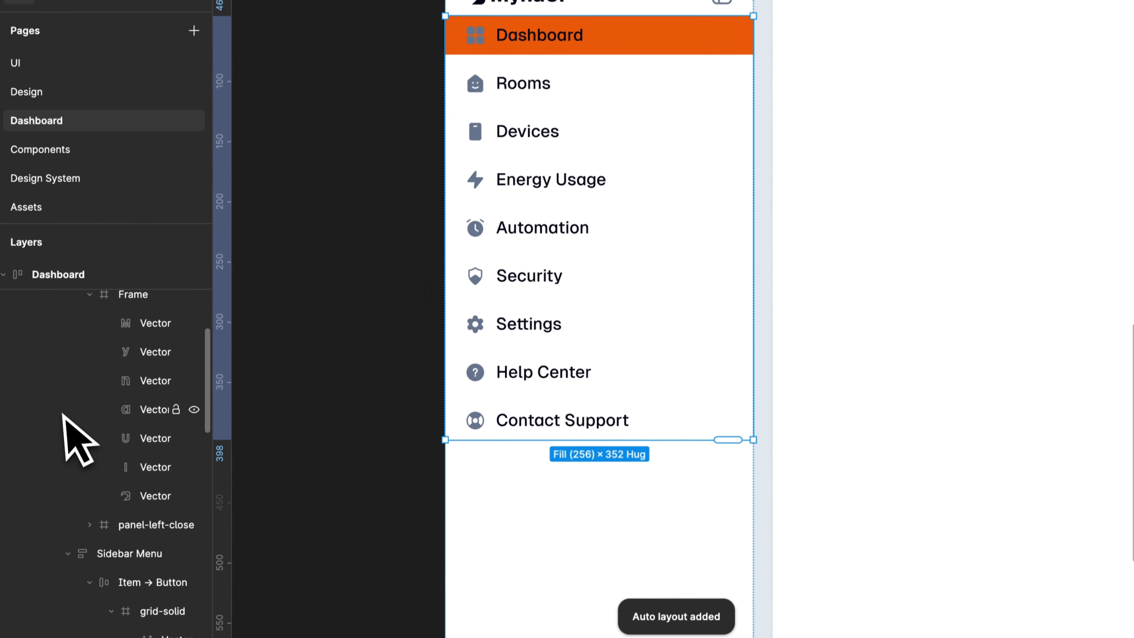
{"action": "key", "text": "alt+l"}
{"action": "left_click", "coordinate": [49, 343]}
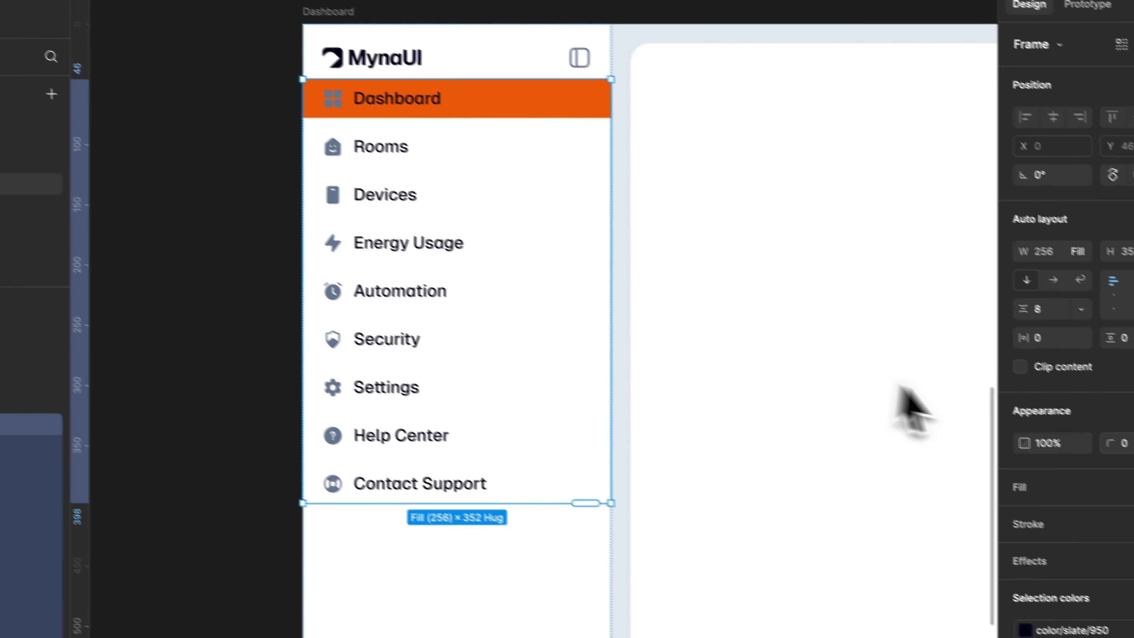
Set the vertical gap between the items in the menu frame to 6.
{"action": "left_click", "coordinate": [977, 275]}
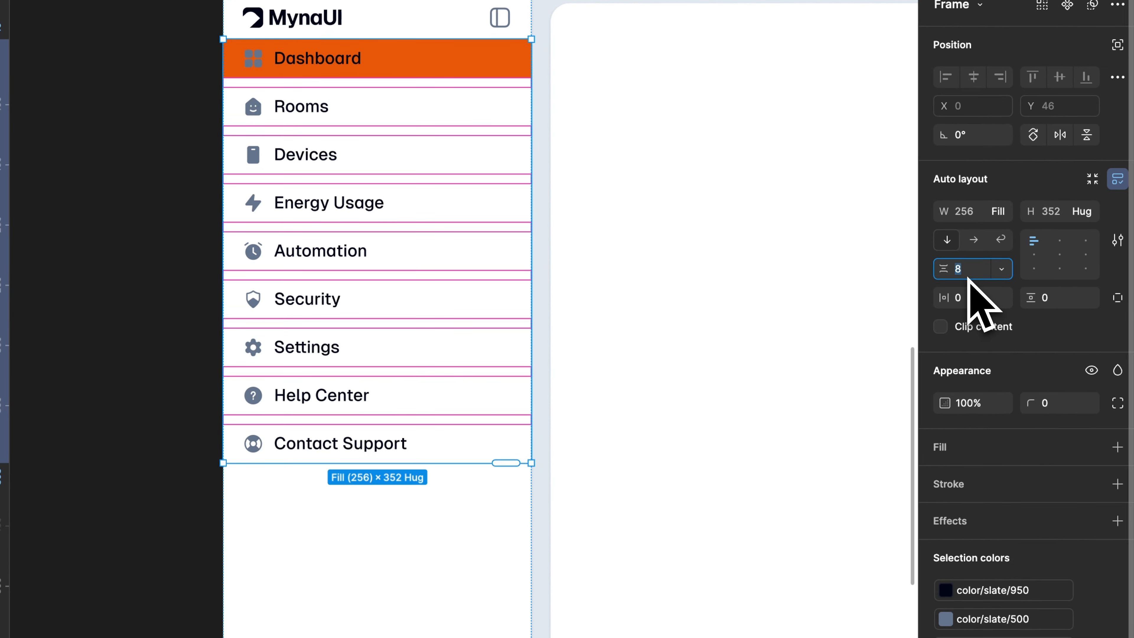
{"action": "key", "text": "Down"}
{"action": "key", "text": "Down"}
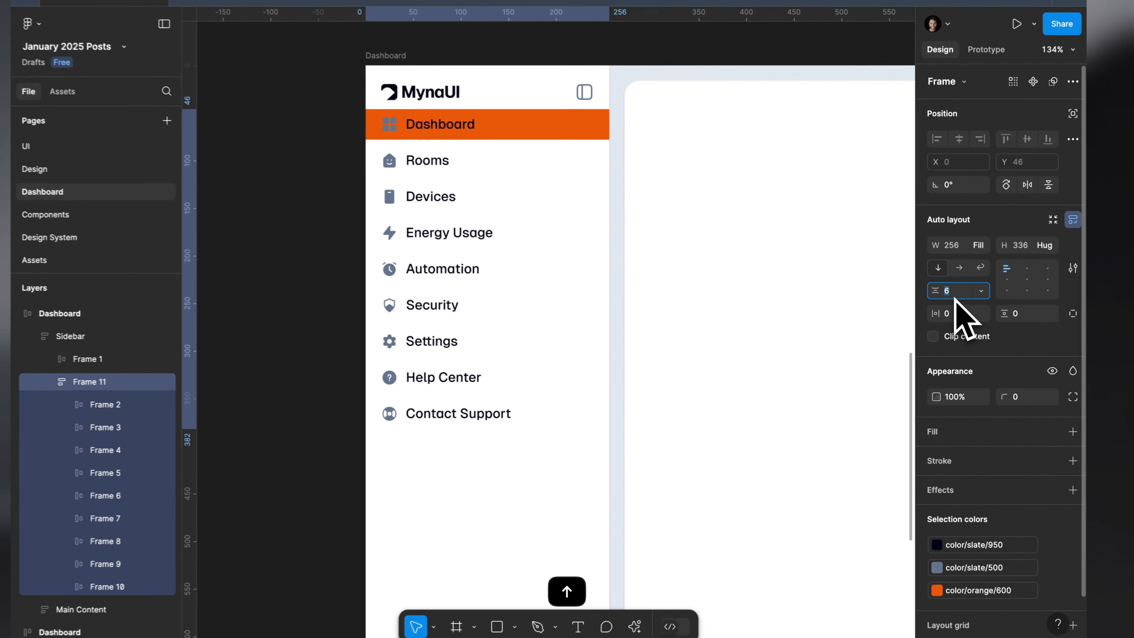
{"action": "key", "text": "Up"}
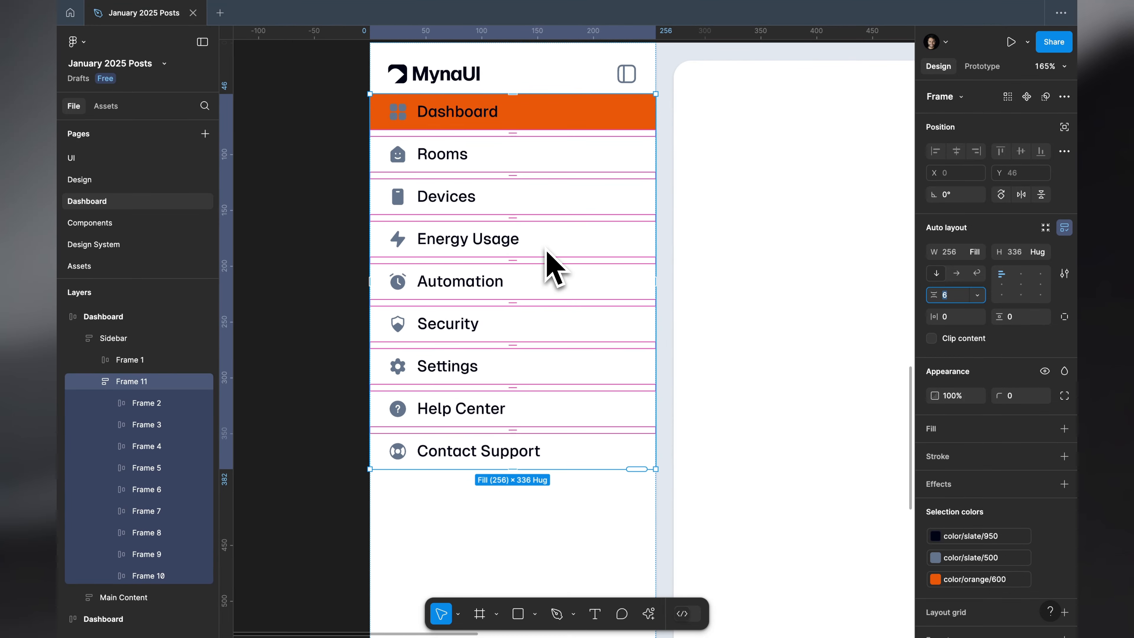
{"action": "scroll", "coordinate": [545, 251], "scroll_direction": "up", "scroll_amount": 1}
{"action": "key", "text": "Escape"}
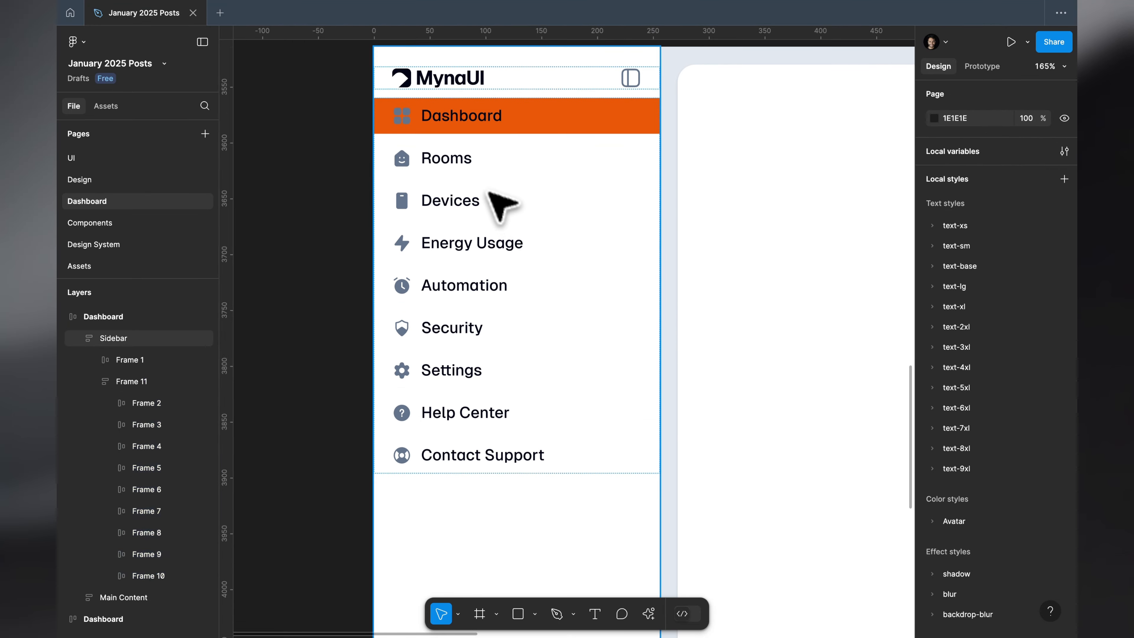
Recolour the label and icon of the orange Dashboard menu item to color/base/white.
{"action": "left_click", "coordinate": [534, 119]}
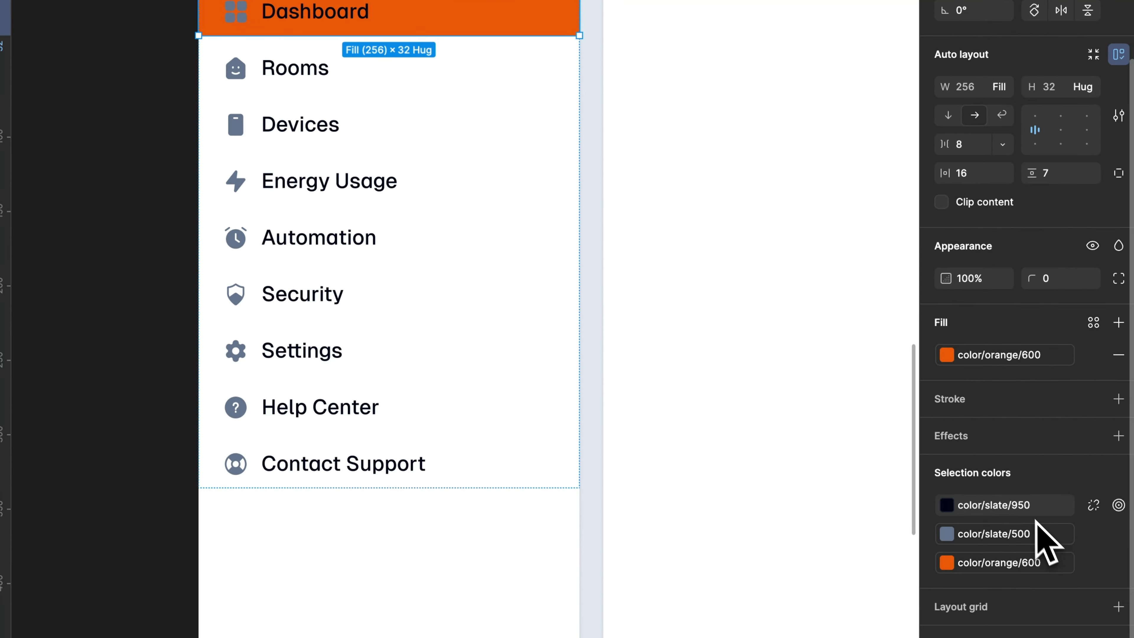
{"action": "left_click", "coordinate": [1032, 510]}
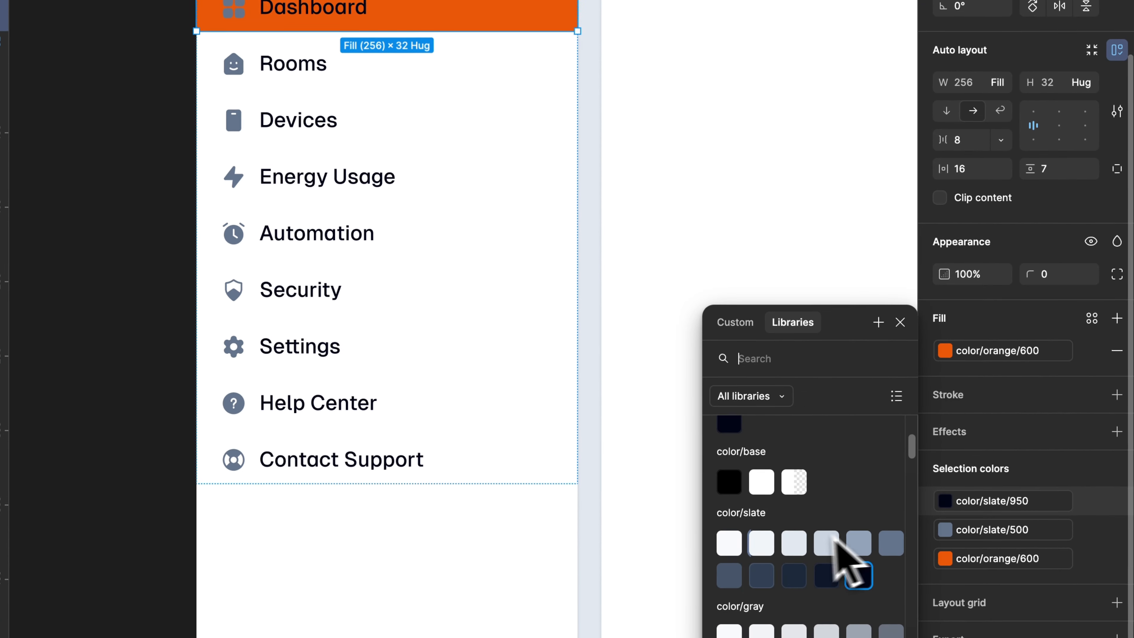
{"action": "left_click", "coordinate": [1031, 535]}
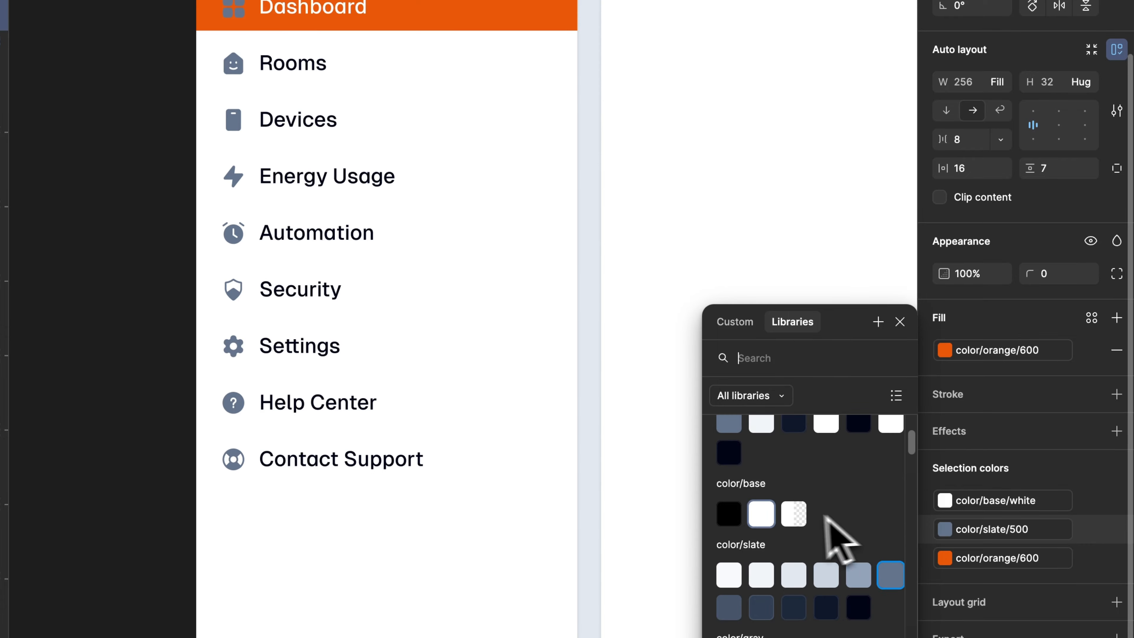
{"action": "left_click", "coordinate": [761, 515]}
{"action": "scroll", "coordinate": [357, 201], "scroll_direction": "down", "scroll_amount": 1}
{"action": "left_click", "coordinate": [113, 23]}
{"action": "scroll", "coordinate": [113, 22], "scroll_direction": "up", "scroll_amount": 2}
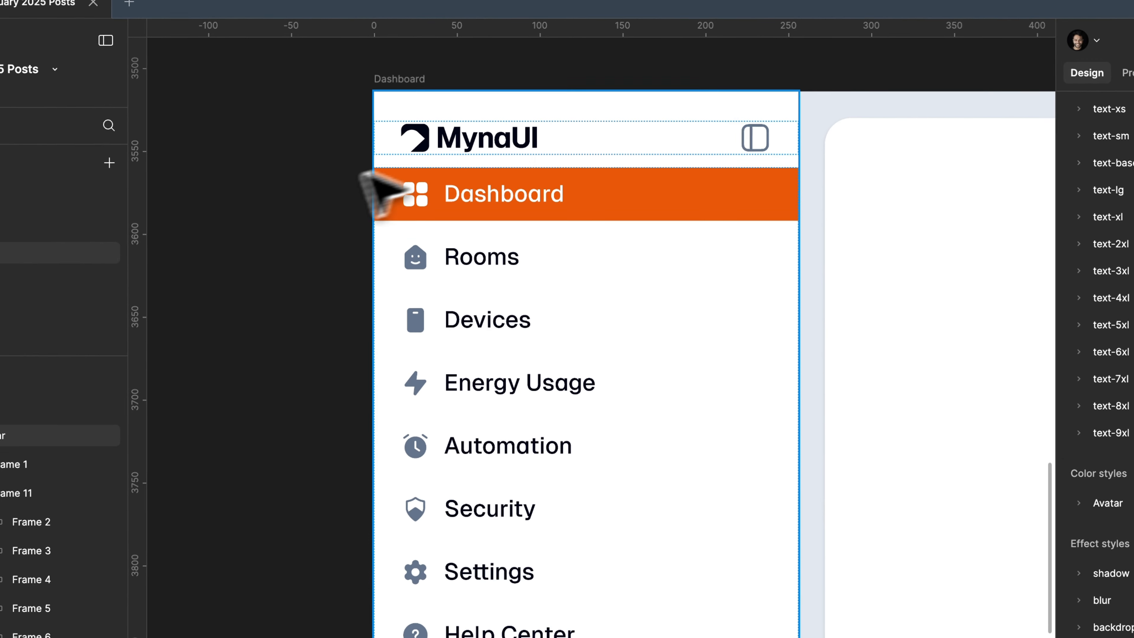
Set the Sidebar's vertical gap between the logo header and the menu to 16.
{"action": "left_click", "coordinate": [578, 105]}
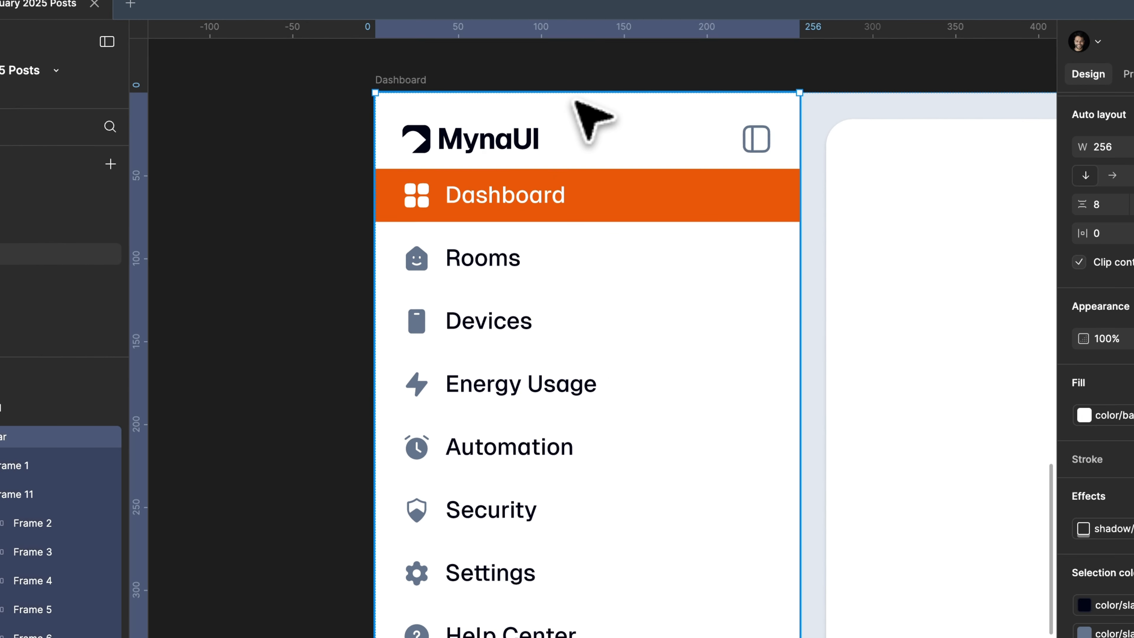
{"action": "left_click", "coordinate": [1101, 379]}
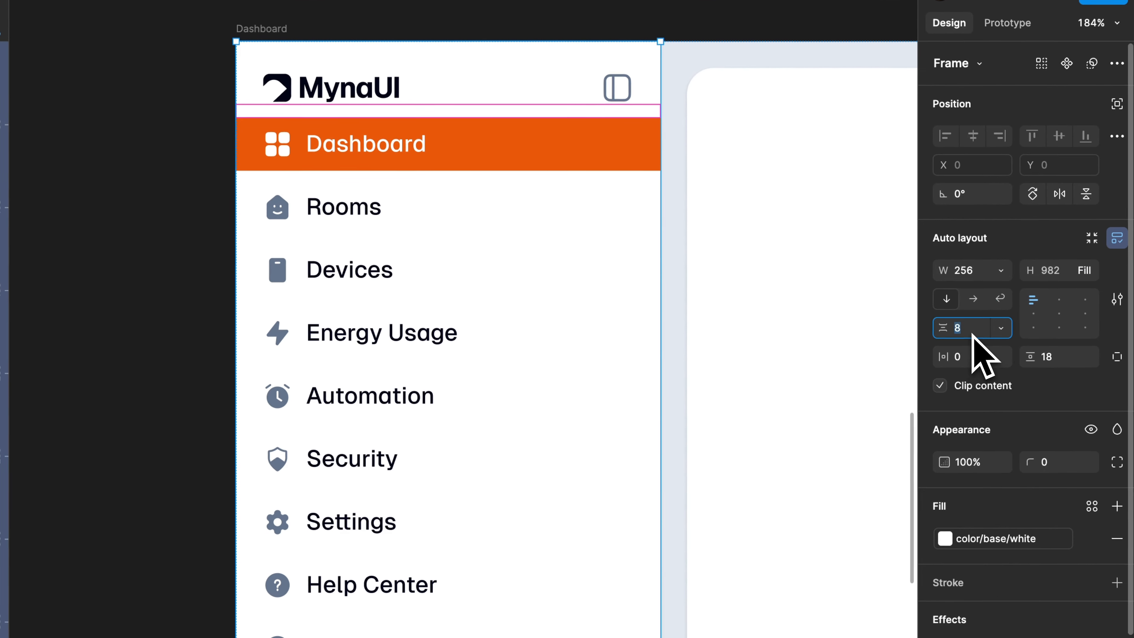
{"action": "key", "text": "shift+Up"}
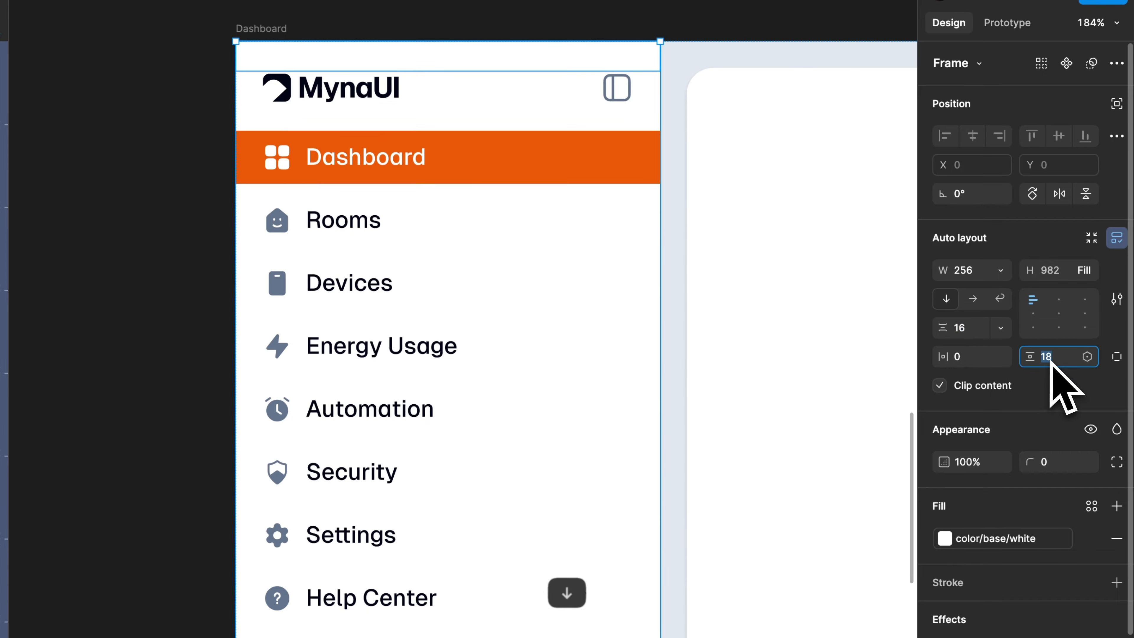
{"action": "left_click", "coordinate": [203, 172]}
{"action": "scroll", "coordinate": [286, 172], "scroll_direction": "down", "scroll_amount": 3}
{"action": "scroll", "coordinate": [280, 181], "scroll_direction": "down", "scroll_amount": 2}
{"action": "scroll", "coordinate": [285, 184], "scroll_direction": "down", "scroll_amount": 5}
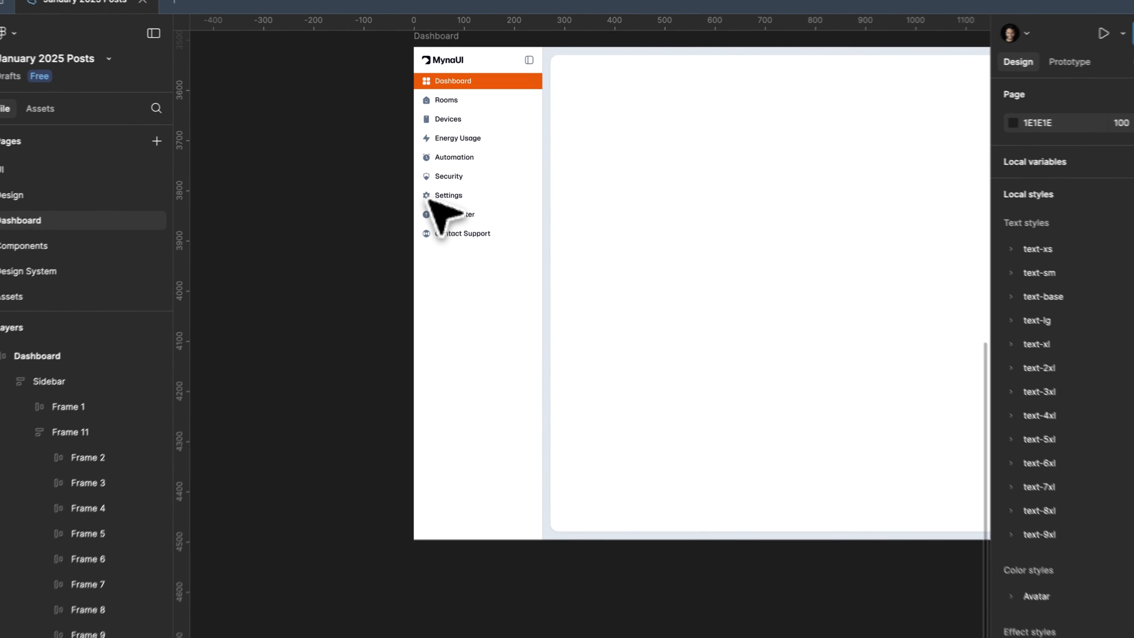
Copy the help heading, description and Call Us texts from the finished dashboard's sidebar into the new Sidebar below the menu.
{"action": "scroll", "coordinate": [437, 233], "scroll_direction": "up", "scroll_amount": 2}
{"action": "scroll", "coordinate": [480, 550], "scroll_direction": "up", "scroll_amount": 10}
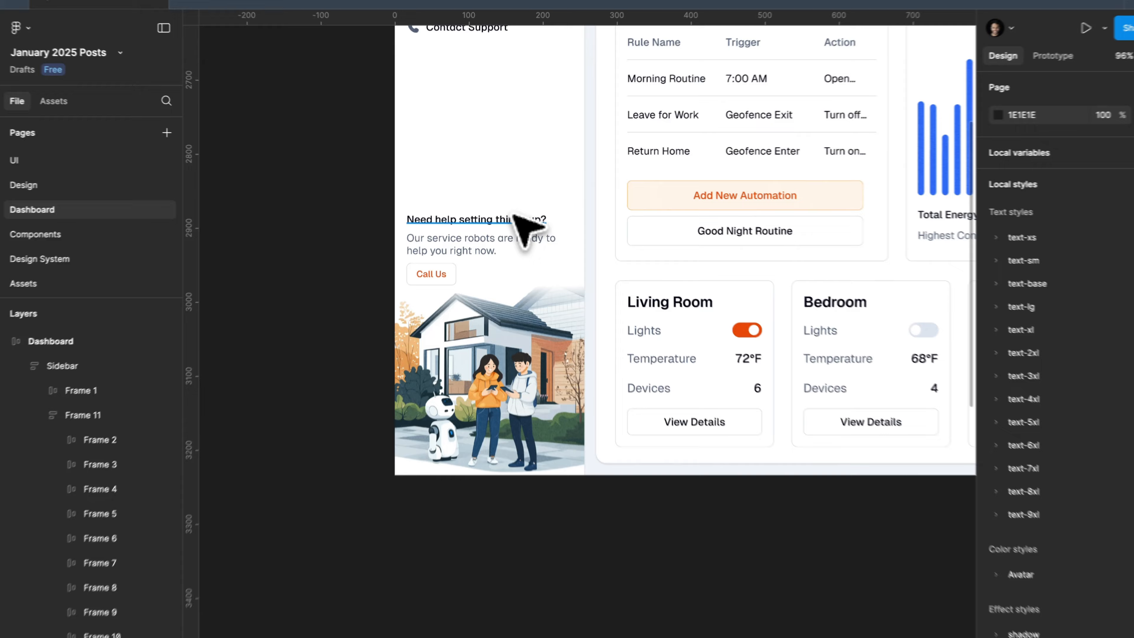
{"action": "left_click", "coordinate": [512, 217]}
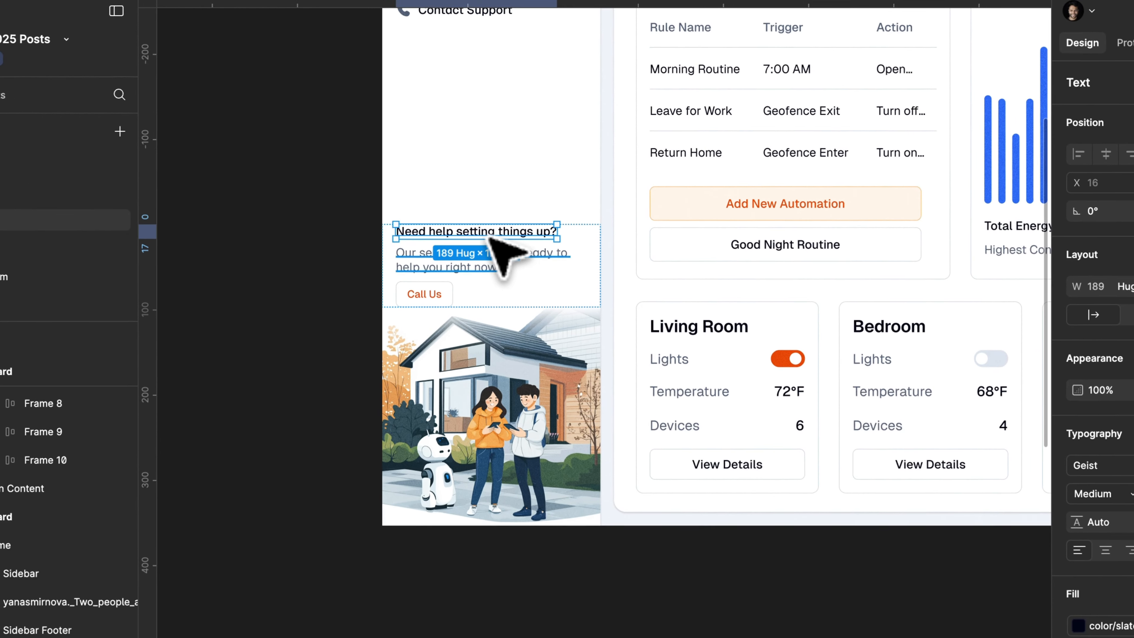
{"action": "left_click", "coordinate": [470, 238], "text": "shift"}
{"action": "key", "text": "super+c"}
{"action": "scroll", "coordinate": [597, 304], "scroll_direction": "down", "scroll_amount": 10}
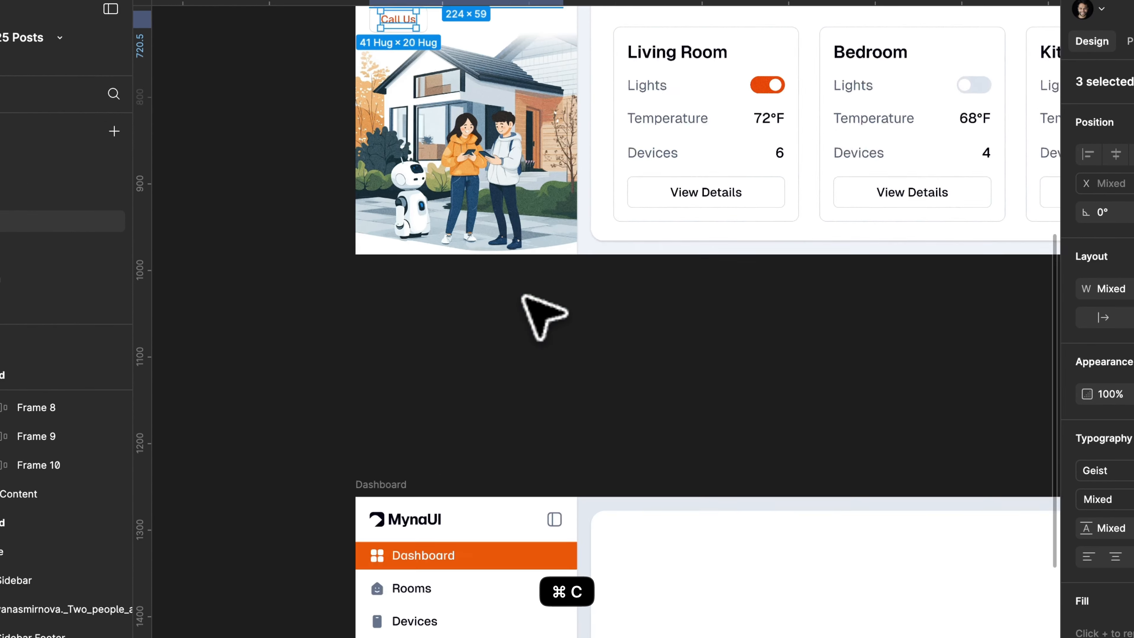
{"action": "key", "text": "super+v"}
Wrap the pasted help texts in an auto layout frame and set its vertical gap to 8.
{"action": "scroll", "coordinate": [476, 350], "scroll_direction": "up", "scroll_amount": 3}
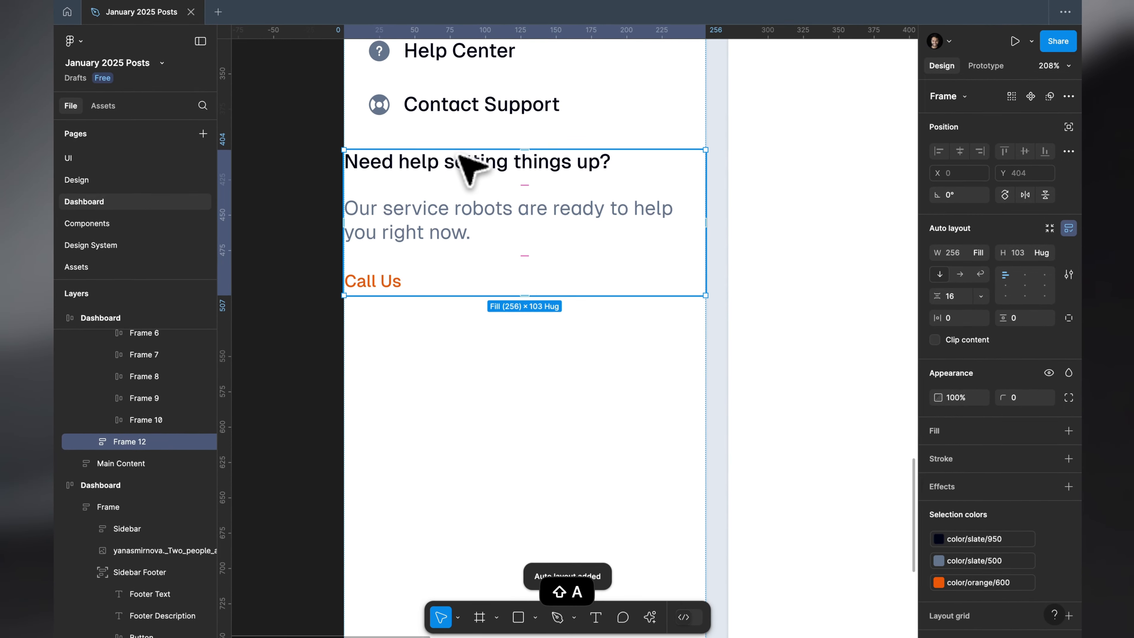
{"action": "left_click", "coordinate": [949, 294]}
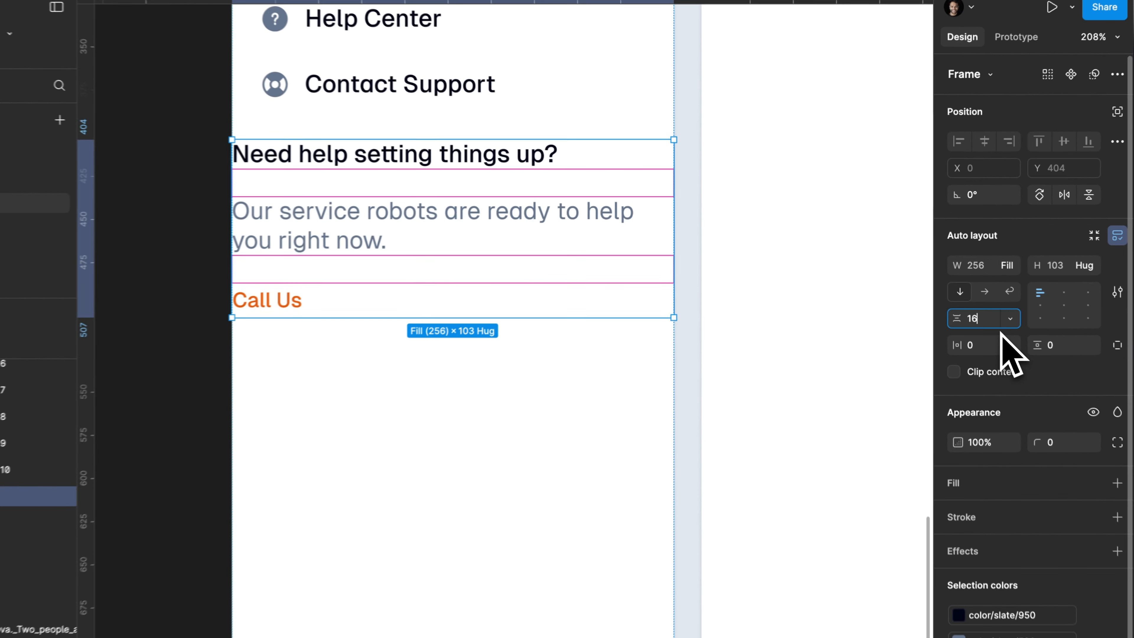
{"action": "key", "text": "shift+Down"}
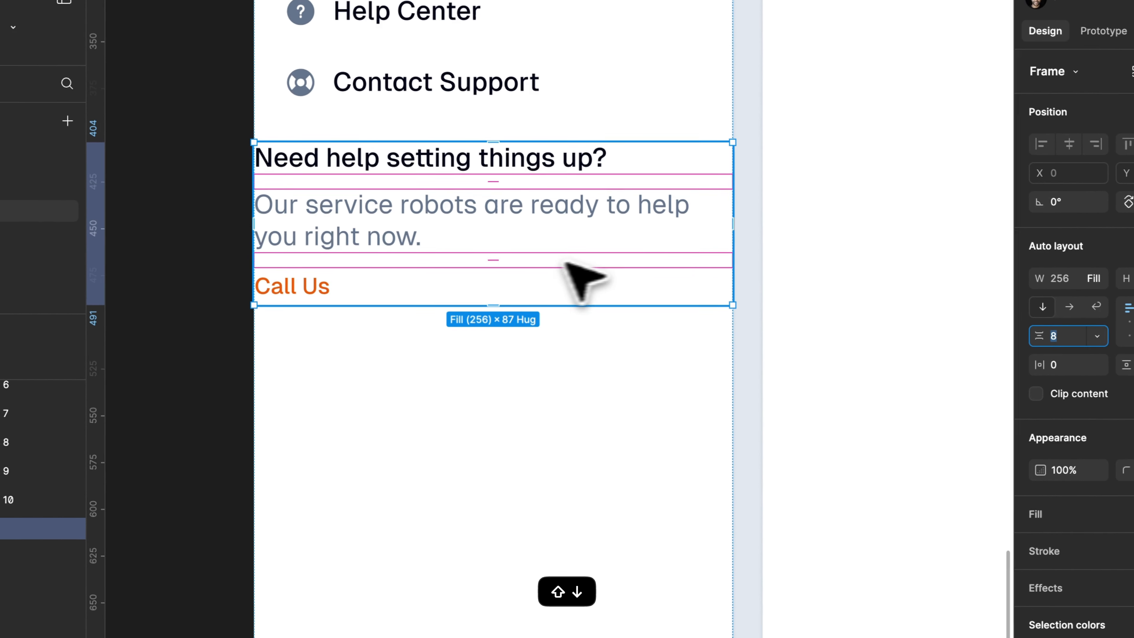
Wrap the Call Us text in its own auto layout frame with a horizontal padding of 8.
{"action": "left_click", "coordinate": [288, 282], "text": "super"}
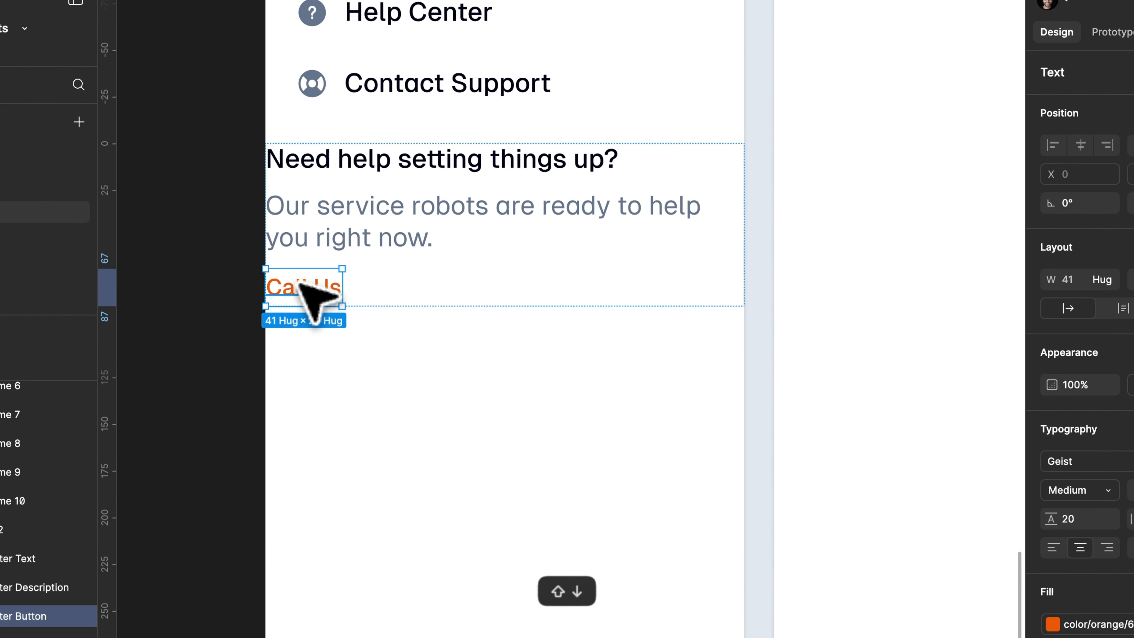
{"action": "scroll", "coordinate": [357, 288], "scroll_direction": "left", "scroll_amount": 1}
{"action": "scroll", "coordinate": [361, 293], "scroll_direction": "up", "scroll_amount": 3}
{"action": "key", "text": "shift+a"}
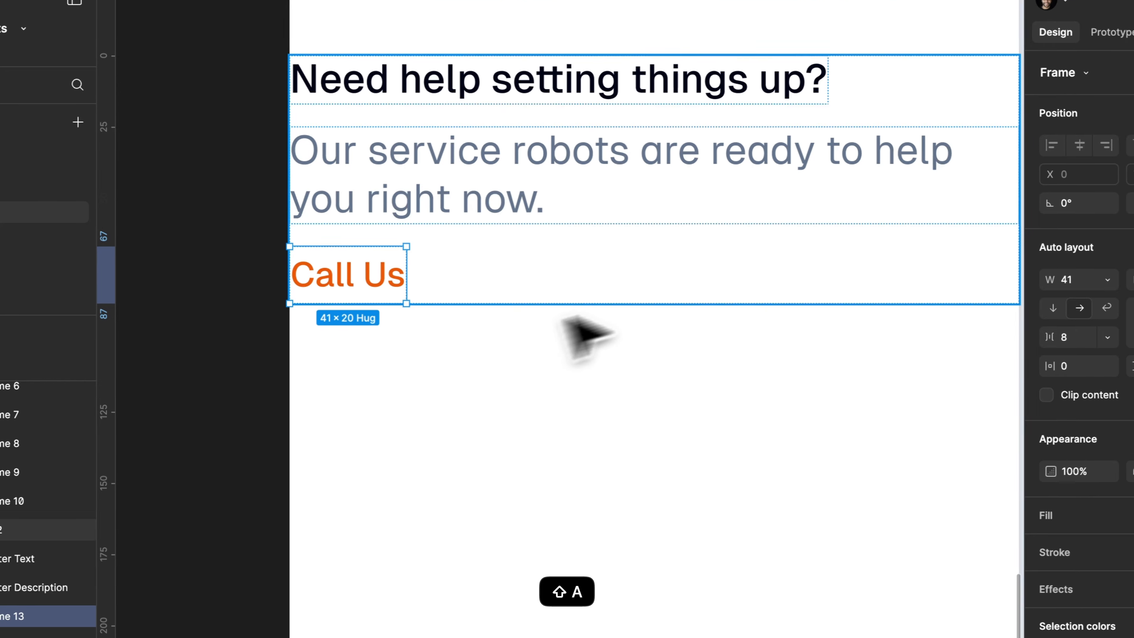
{"action": "left_click", "coordinate": [1081, 369]}
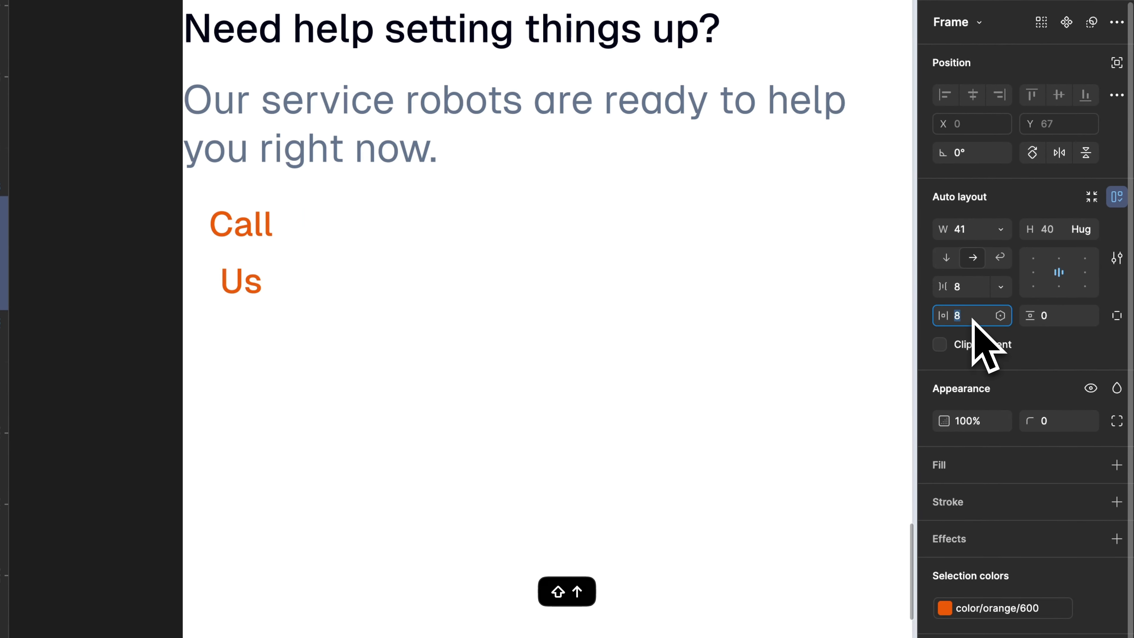
Make the Call Us frame and its text hug their width, and set the frame's vertical padding to 3.
{"action": "left_click", "coordinate": [301, 242]}
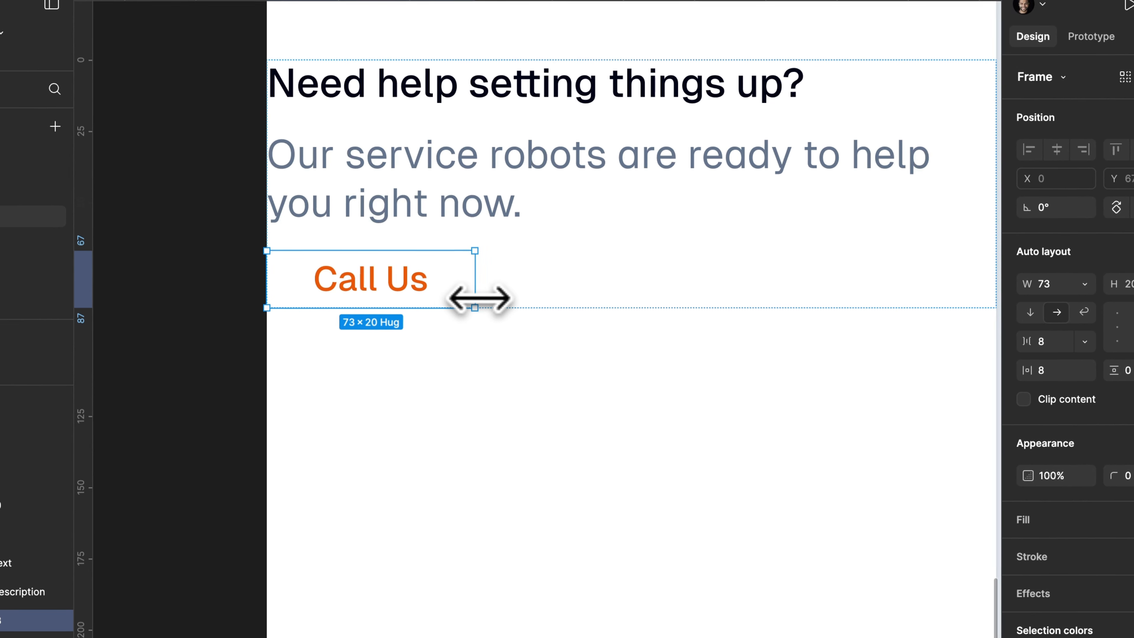
{"action": "left_click", "coordinate": [1085, 284]}
{"action": "left_click", "coordinate": [1092, 303]}
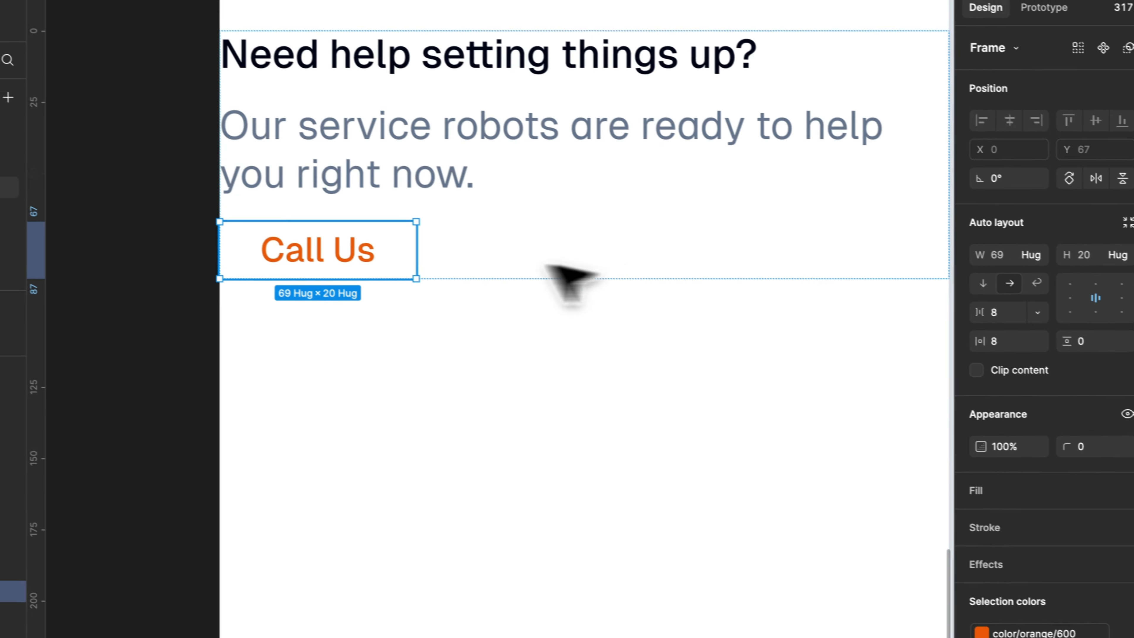
{"action": "left_click", "coordinate": [370, 276]}
{"action": "left_click", "coordinate": [1036, 297]}
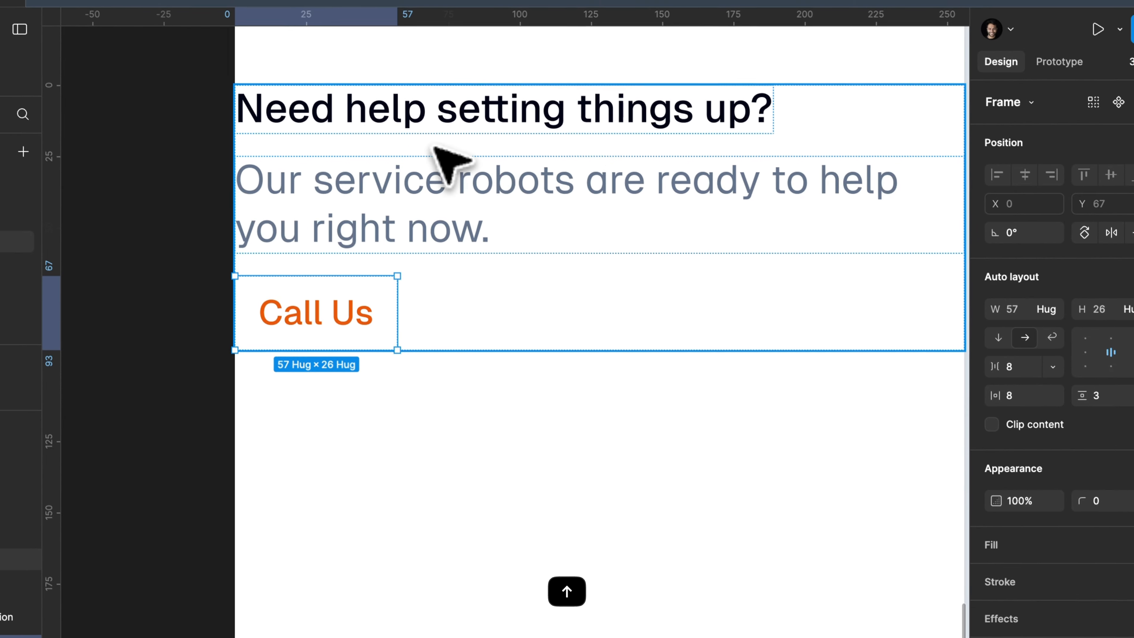
Set the horizontal padding of the help section frame to 16.
{"action": "left_click", "coordinate": [379, 77]}
{"action": "left_click", "coordinate": [974, 313]}
{"action": "key", "text": "shift+Up"}
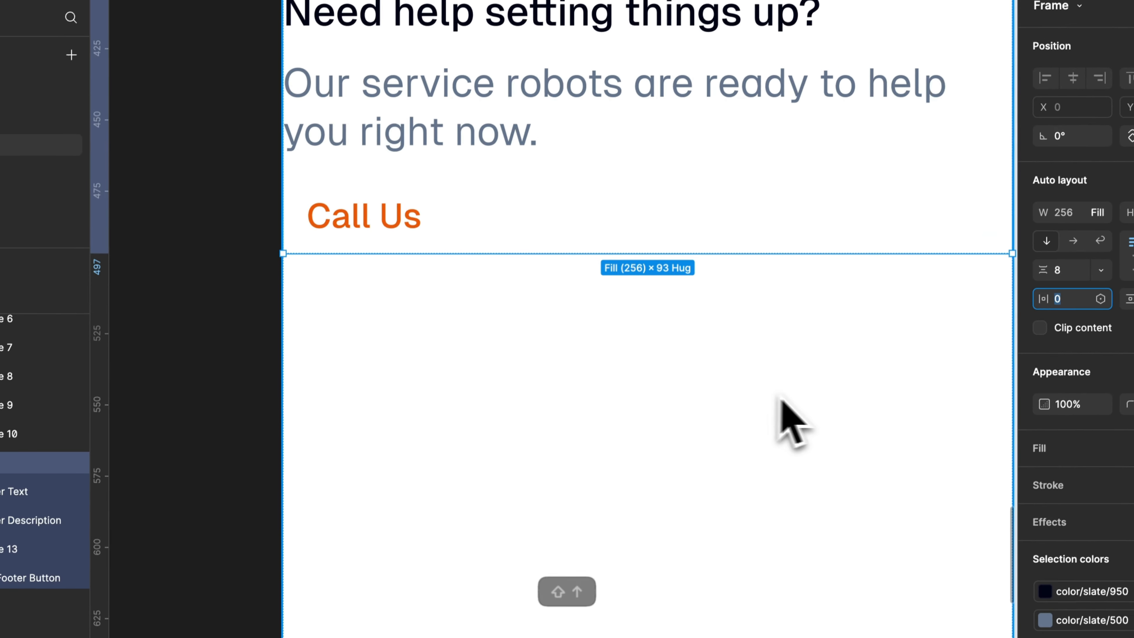
{"action": "scroll", "coordinate": [443, 228], "scroll_direction": "down", "scroll_amount": 3}
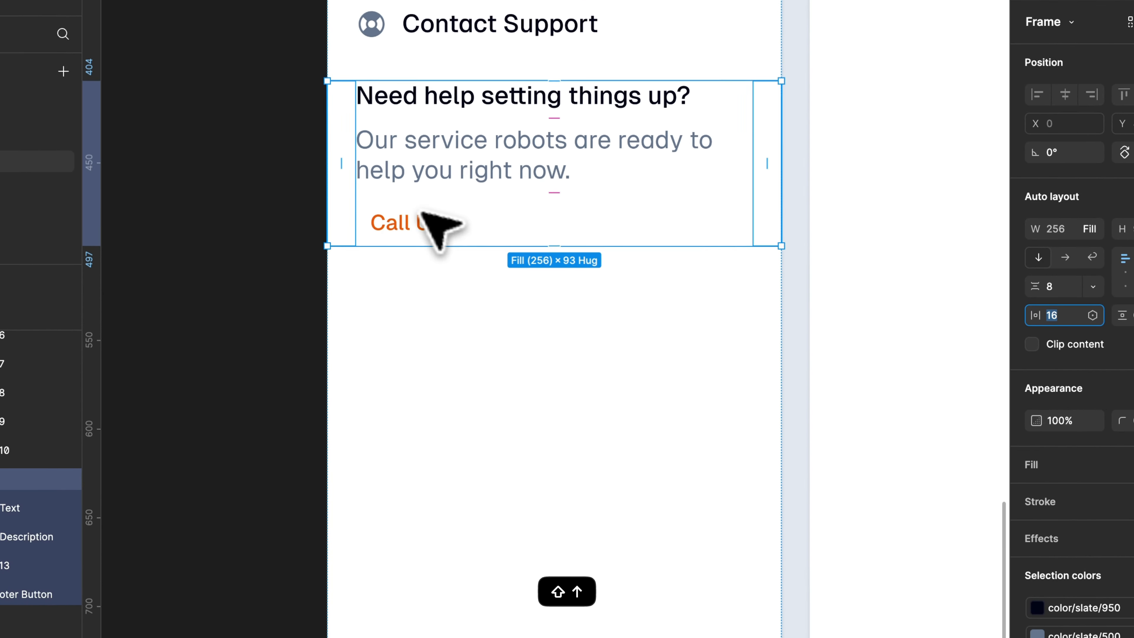
{"action": "scroll", "coordinate": [430, 228], "scroll_direction": "up", "scroll_amount": 2}
Give the Call Us frame an inside stroke in color/slate/300 with a weight of 0.5.
{"action": "left_click", "coordinate": [382, 312]}
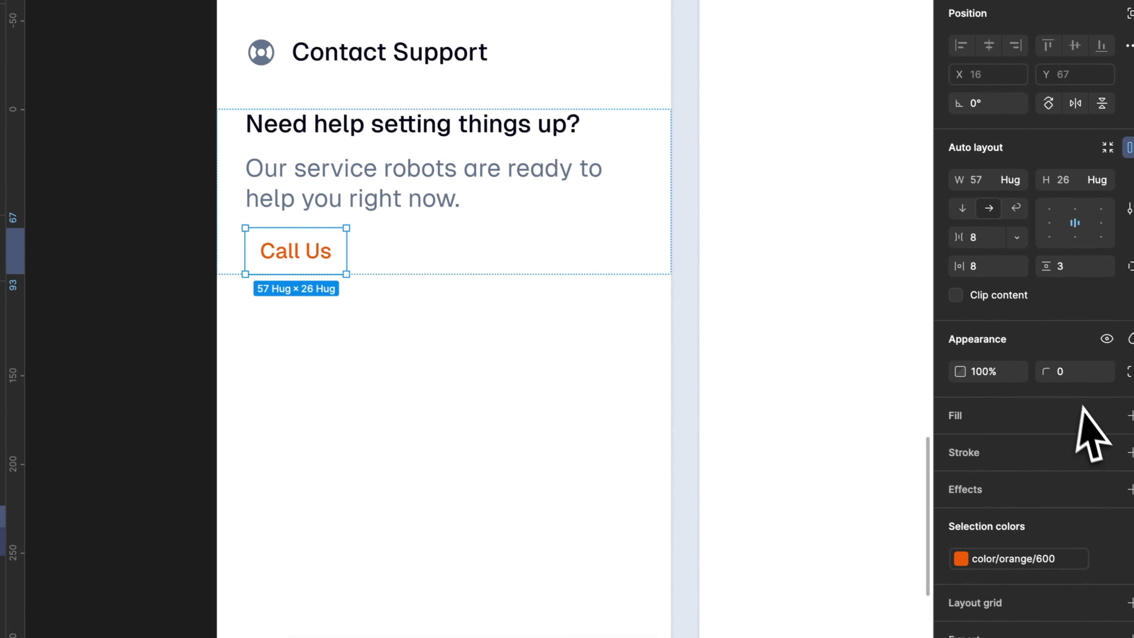
{"action": "left_click", "coordinate": [1092, 442]}
{"action": "type", "text": "sla"}
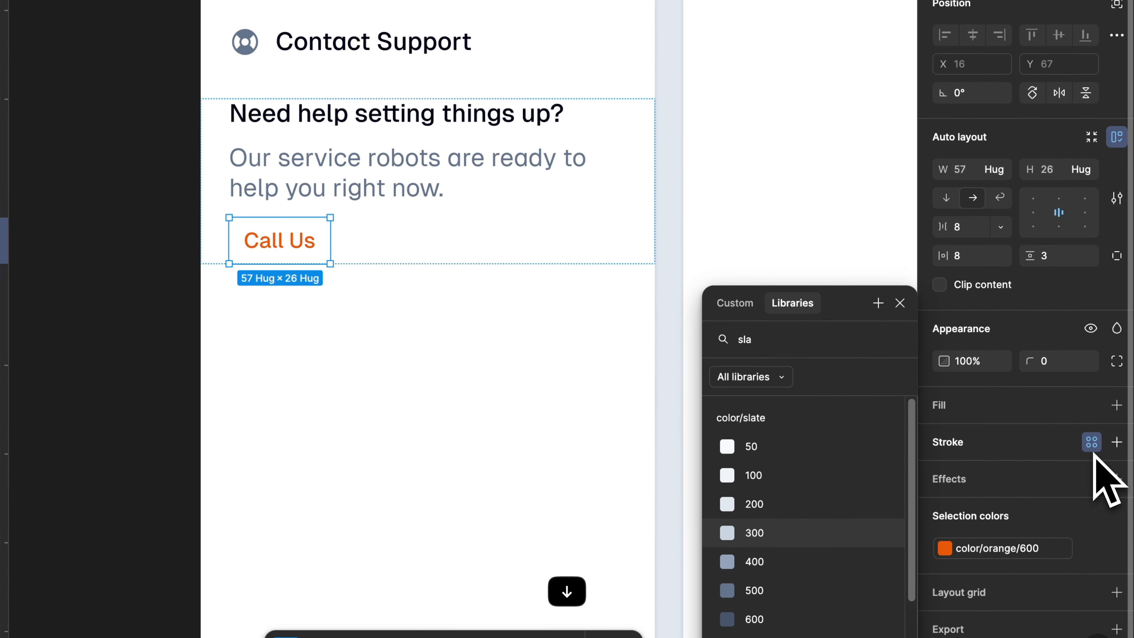
{"action": "key", "text": "Return"}
{"action": "scroll", "coordinate": [268, 241], "scroll_direction": "up", "scroll_amount": 3}
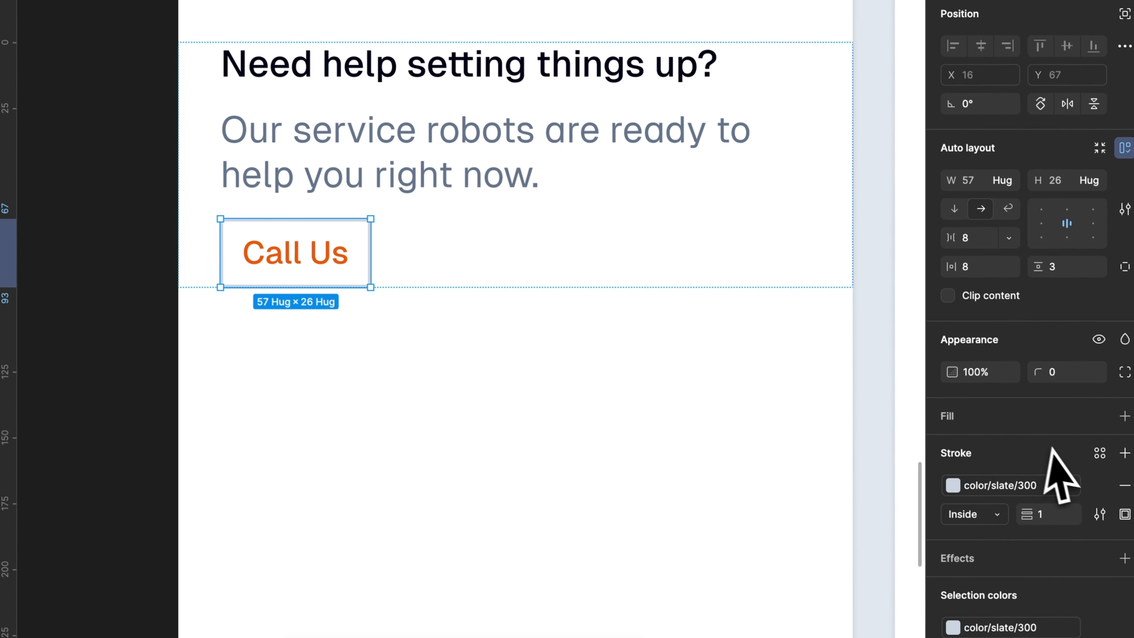
{"action": "left_click", "coordinate": [1036, 507]}
{"action": "type", "text": "0.5"}
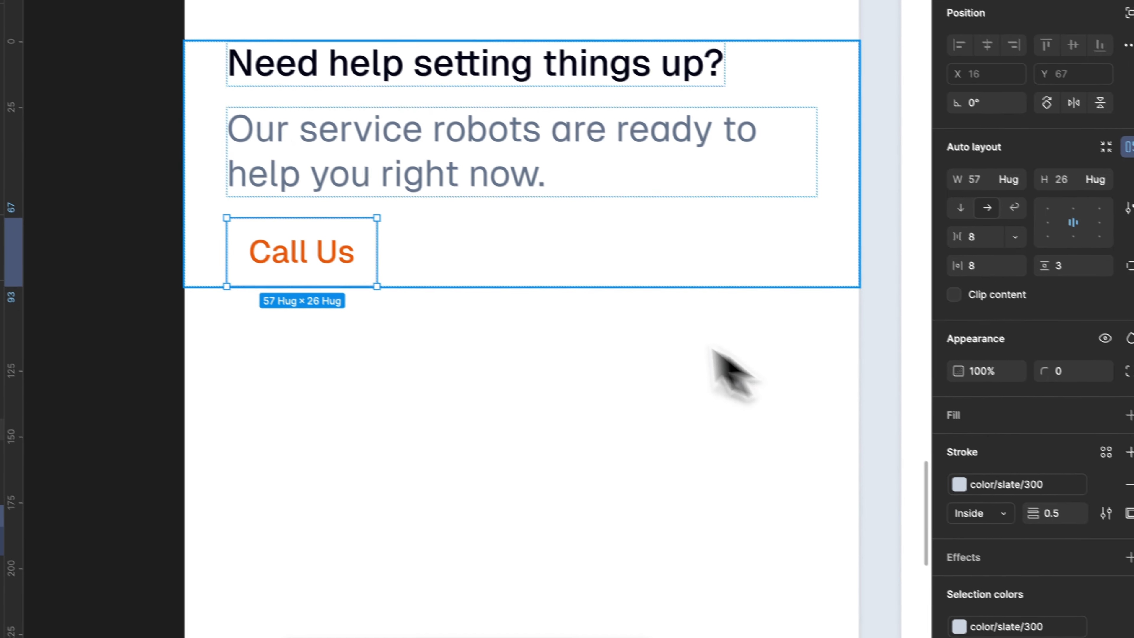
Set the corner radius of the Call Us button to 6.
{"action": "scroll", "coordinate": [248, 238], "scroll_direction": "up", "scroll_amount": 3}
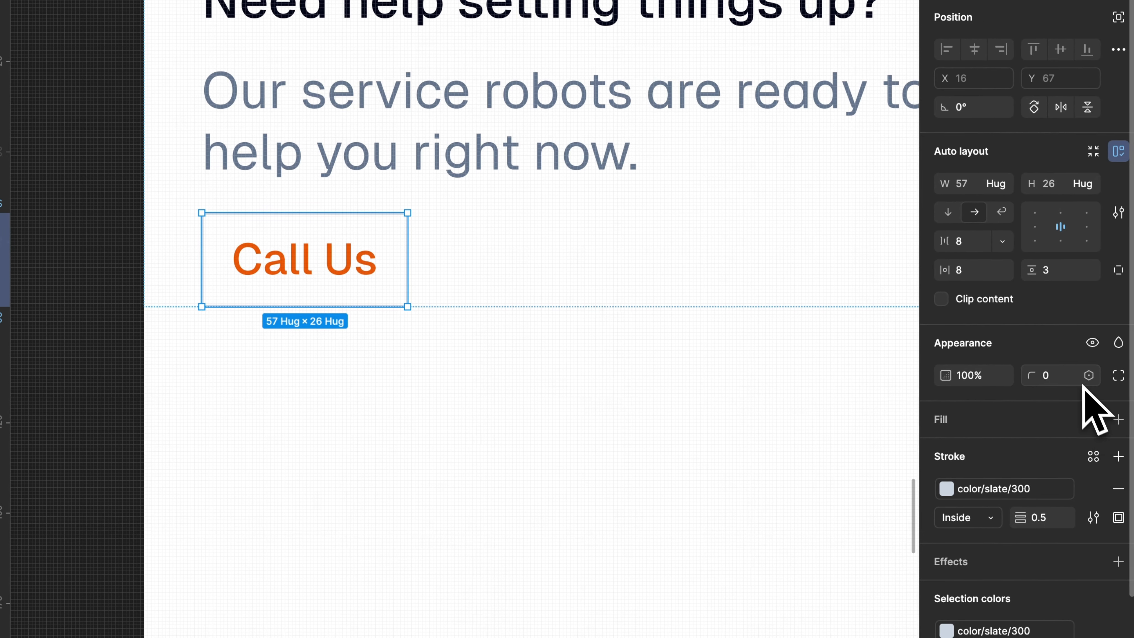
{"action": "left_click", "coordinate": [1088, 383]}
{"action": "key", "text": "shift+Up"}
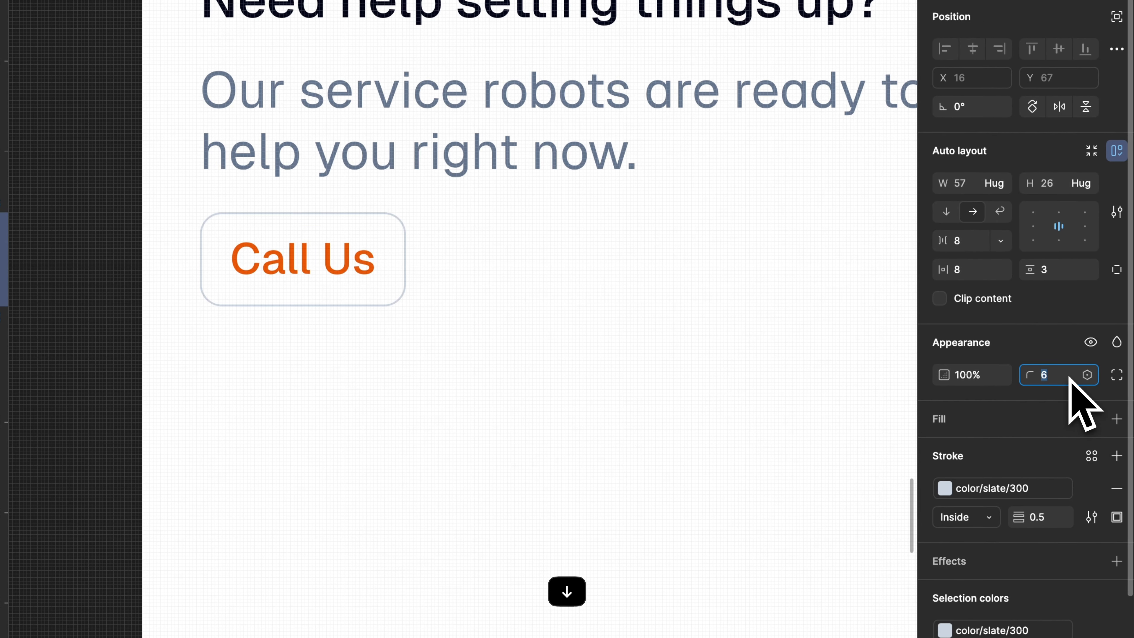
{"action": "left_click", "coordinate": [563, 224]}
{"action": "key", "text": "super+z"}
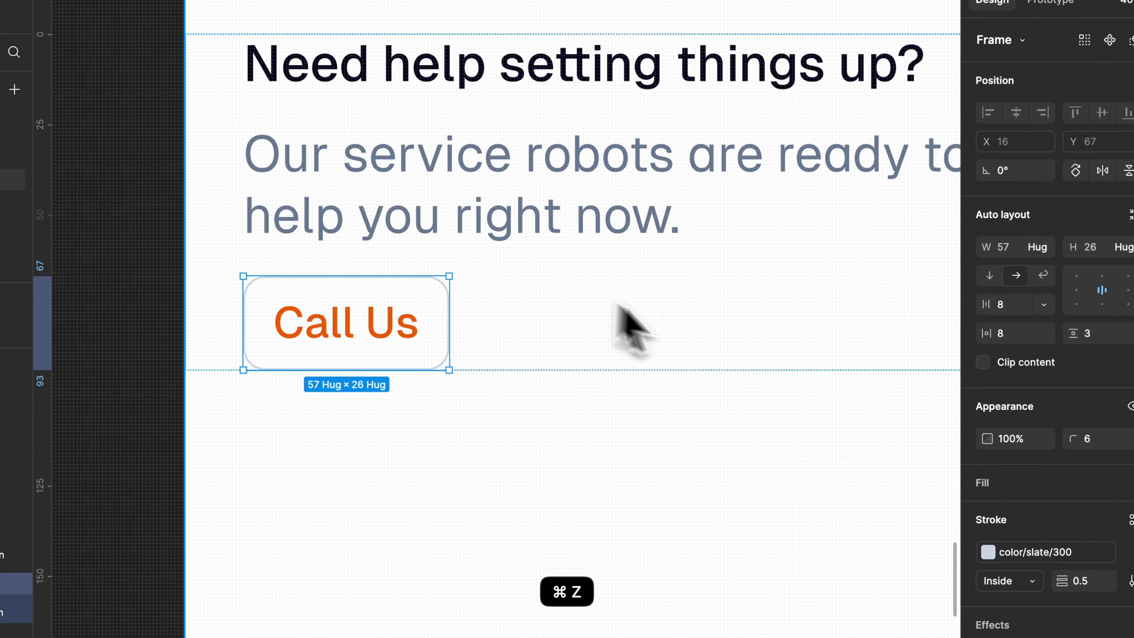
Set the Call Us button's horizontal padding to 10 and its vertical padding to 4.
{"action": "left_click", "coordinate": [969, 266]}
{"action": "key", "text": "Up"}
{"action": "key", "text": "Up"}
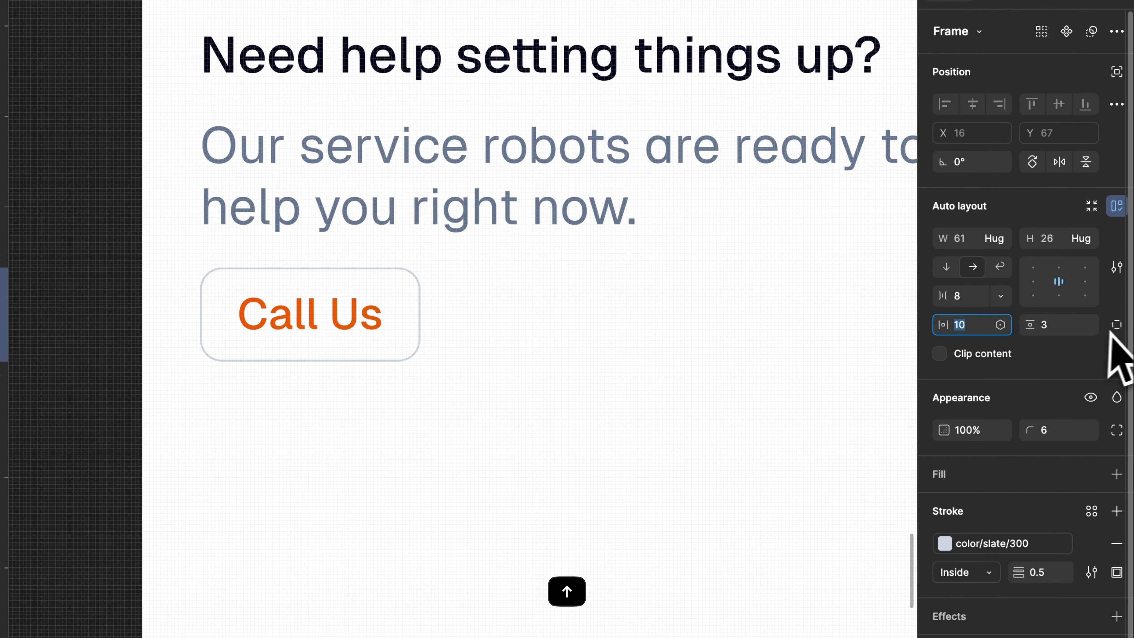
{"action": "left_click", "coordinate": [136, 231]}
{"action": "scroll", "coordinate": [135, 231], "scroll_direction": "down", "scroll_amount": 5}
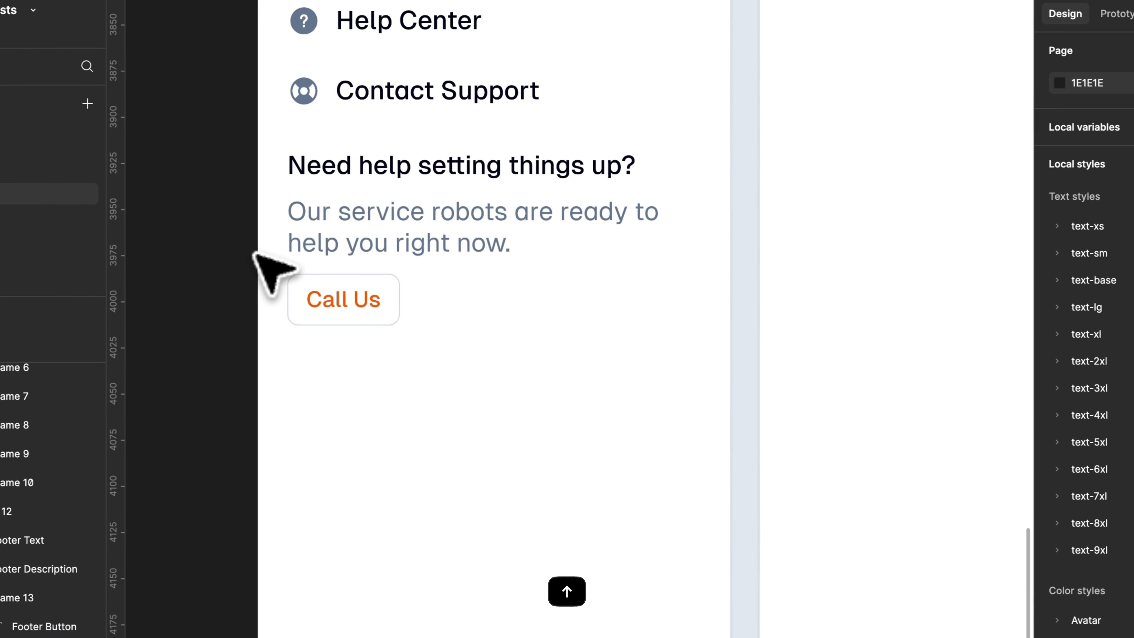
Wrap the help heading and description in a nested auto layout frame with a vertical gap of 4.
{"action": "scroll", "coordinate": [135, 232], "scroll_direction": "up", "scroll_amount": 1}
{"action": "left_click", "coordinate": [483, 251]}
{"action": "left_click", "coordinate": [486, 219], "text": "shift"}
{"action": "scroll", "coordinate": [514, 236], "scroll_direction": "up", "scroll_amount": 2}
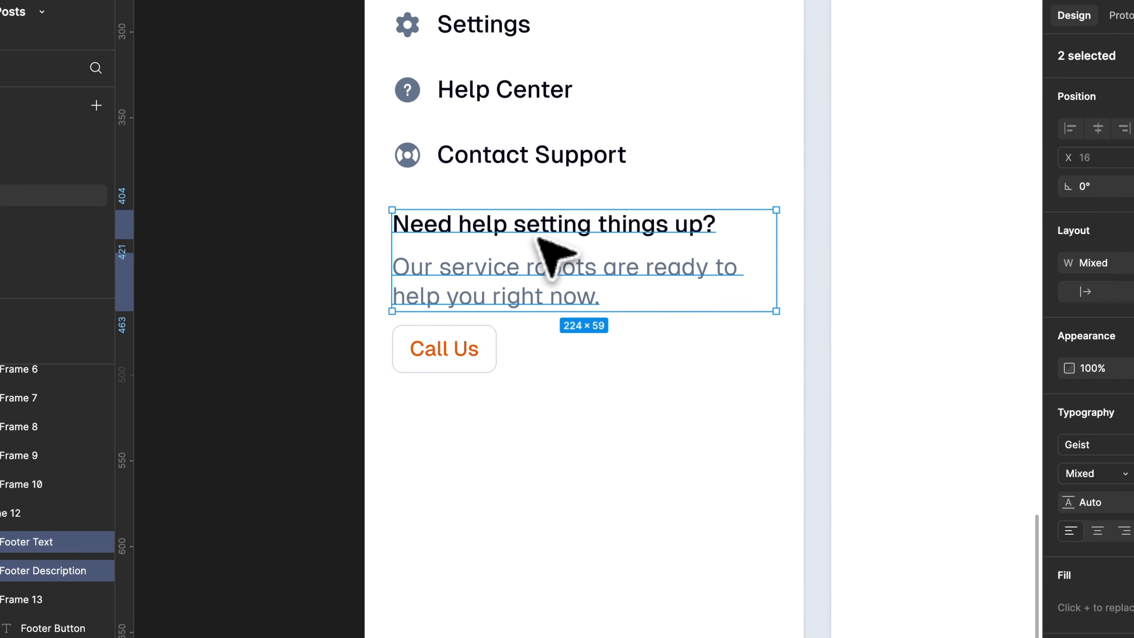
{"action": "key", "text": "shift+a"}
{"action": "scroll", "coordinate": [559, 245], "scroll_direction": "up", "scroll_amount": 2}
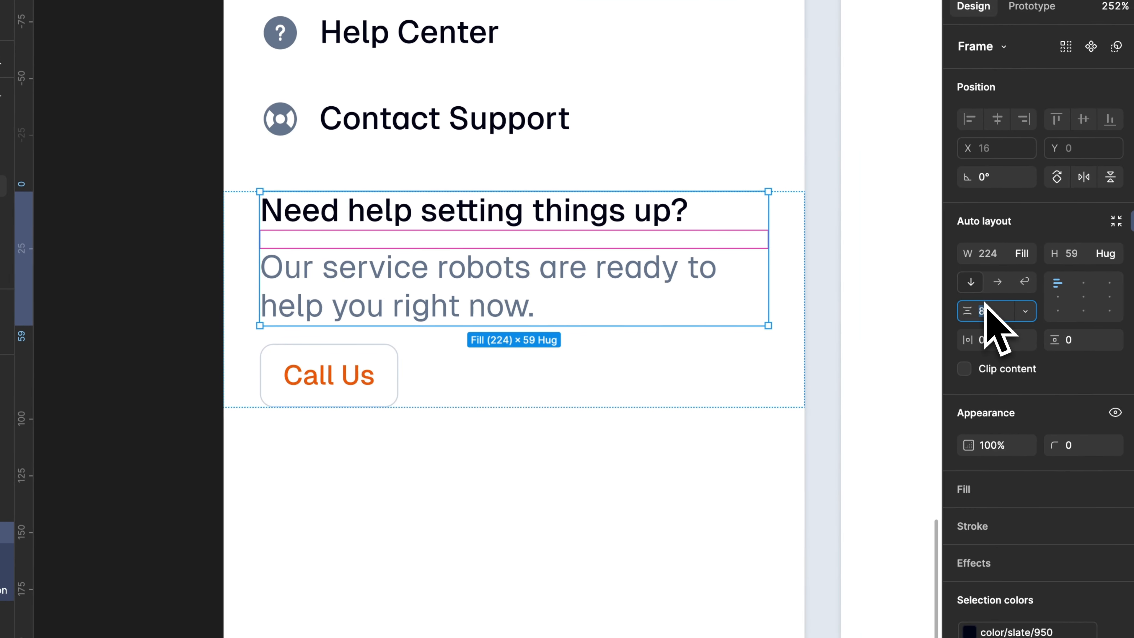
Set the help section's vertical gap between the text group and the Call Us button to 10.
{"action": "left_click", "coordinate": [1085, 318]}
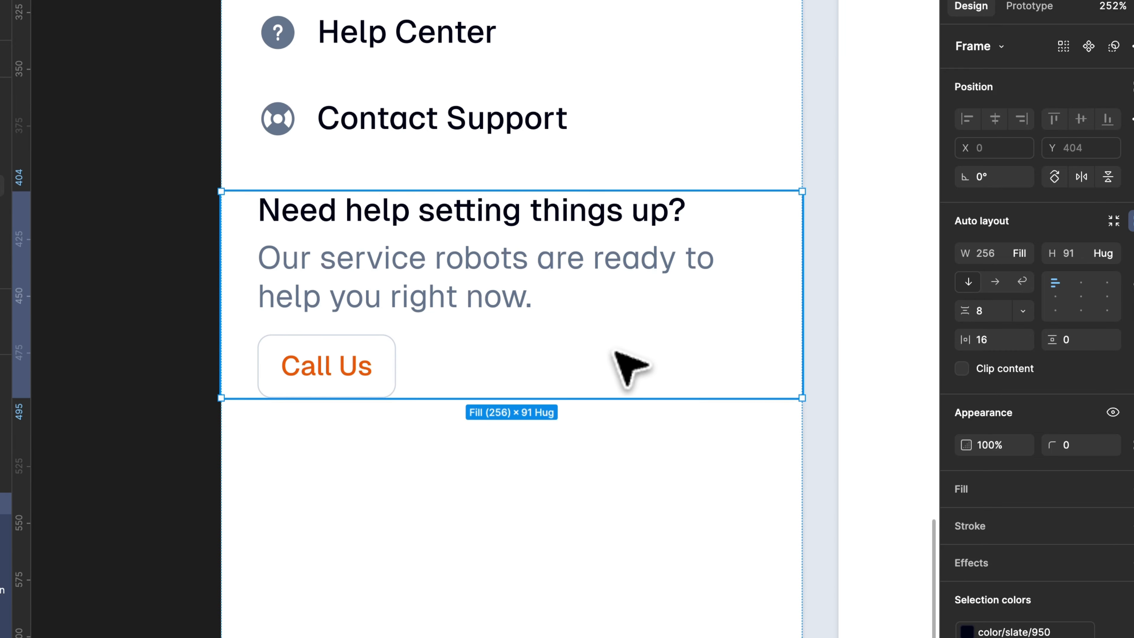
{"action": "key", "text": "Up"}
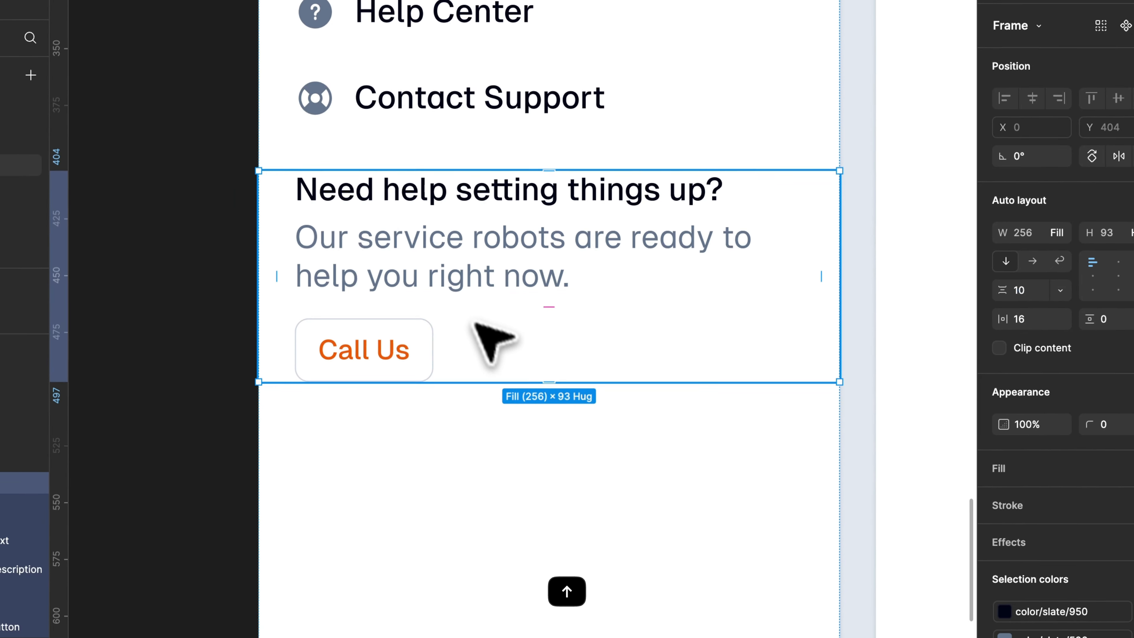
{"action": "key", "text": "Escape"}
{"action": "scroll", "coordinate": [436, 342], "scroll_direction": "down", "scroll_amount": 3}
{"action": "left_click", "coordinate": [516, 267]}
{"action": "scroll", "coordinate": [516, 268], "scroll_direction": "down", "scroll_amount": 3}
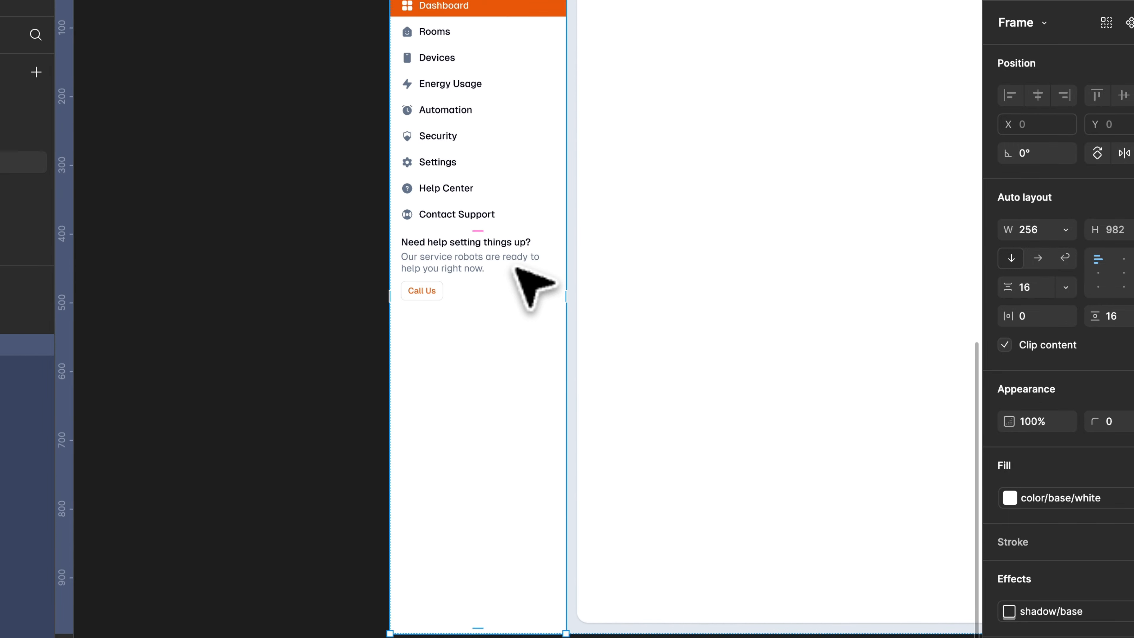
Inspect the fill and text properties of the help section's description, heading and Call Us label.
{"action": "scroll", "coordinate": [517, 268], "scroll_direction": "up", "scroll_amount": 3}
{"action": "left_click", "coordinate": [466, 258], "text": "super"}
{"action": "scroll", "coordinate": [467, 259], "scroll_direction": "up", "scroll_amount": 3}
{"action": "left_click", "coordinate": [1074, 576]}
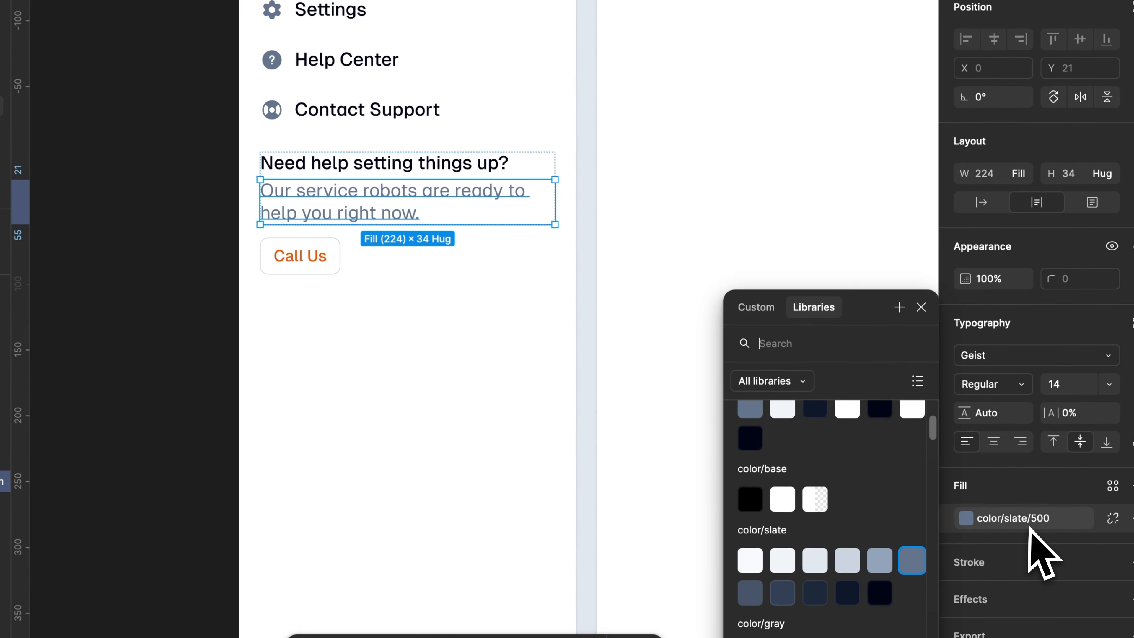
{"action": "key", "text": "Escape"}
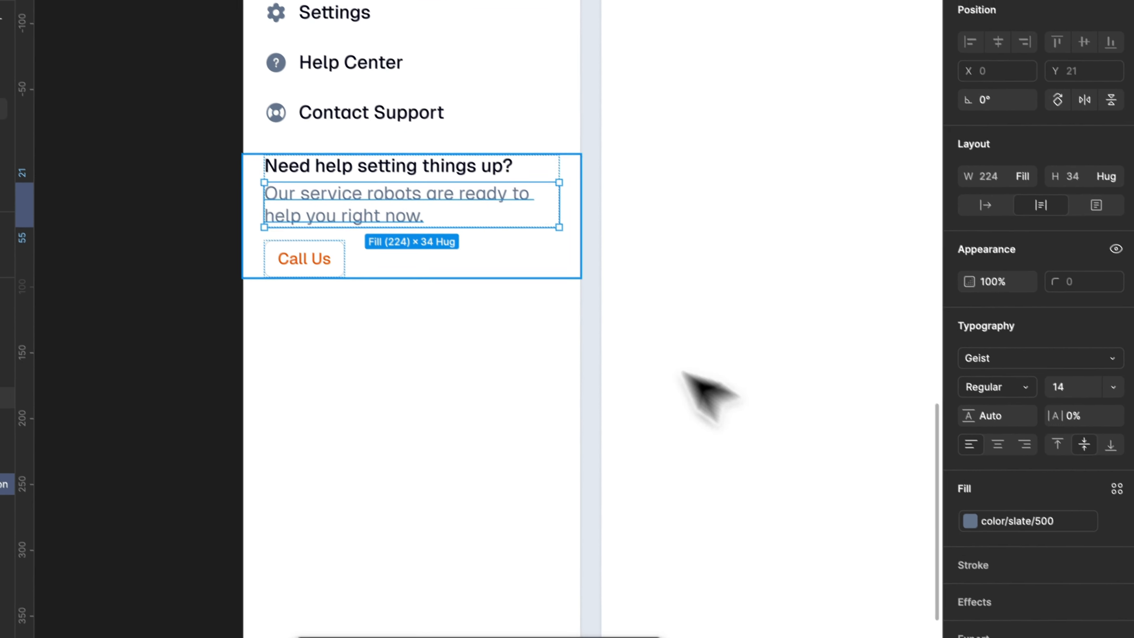
{"action": "left_click", "coordinate": [347, 166]}
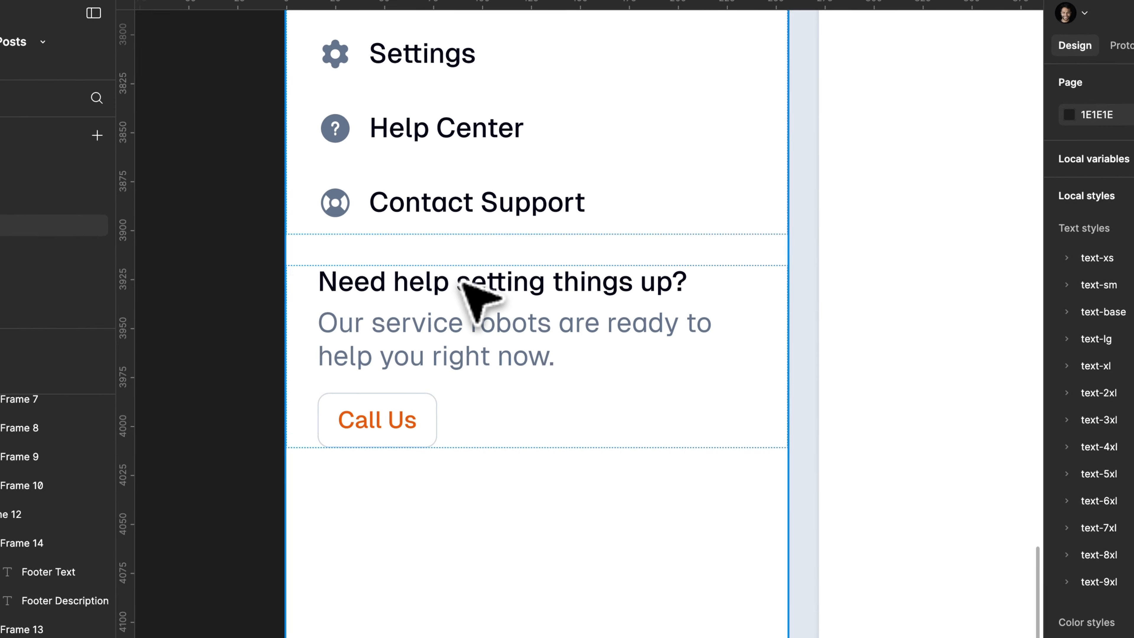
{"action": "left_click", "coordinate": [382, 157]}
{"action": "left_click", "coordinate": [541, 349]}
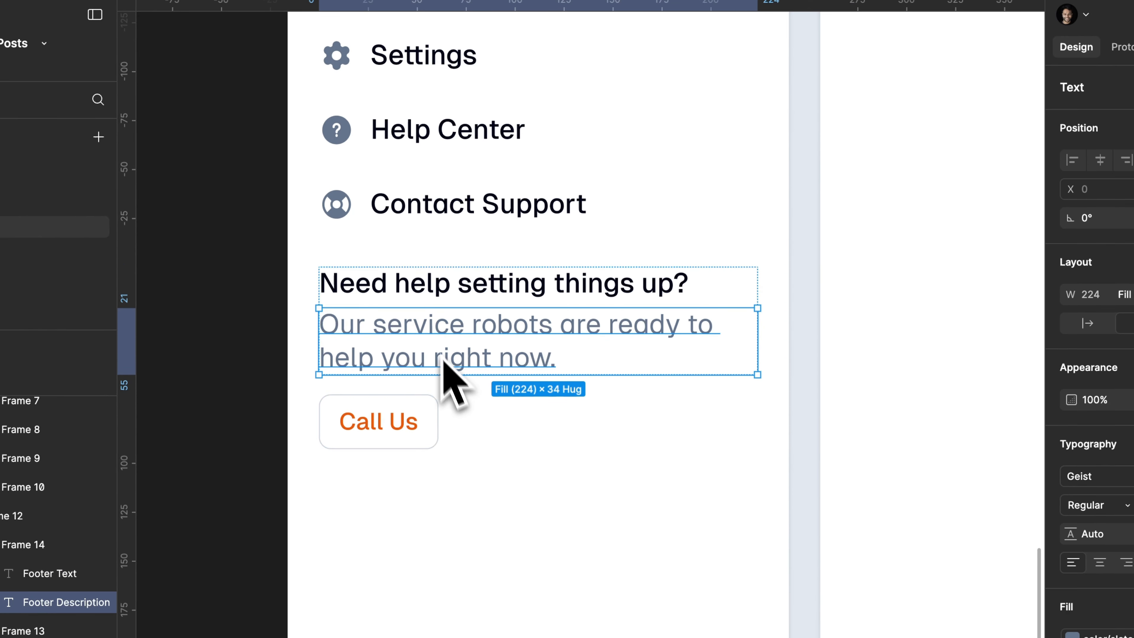
{"action": "left_click", "coordinate": [404, 421]}
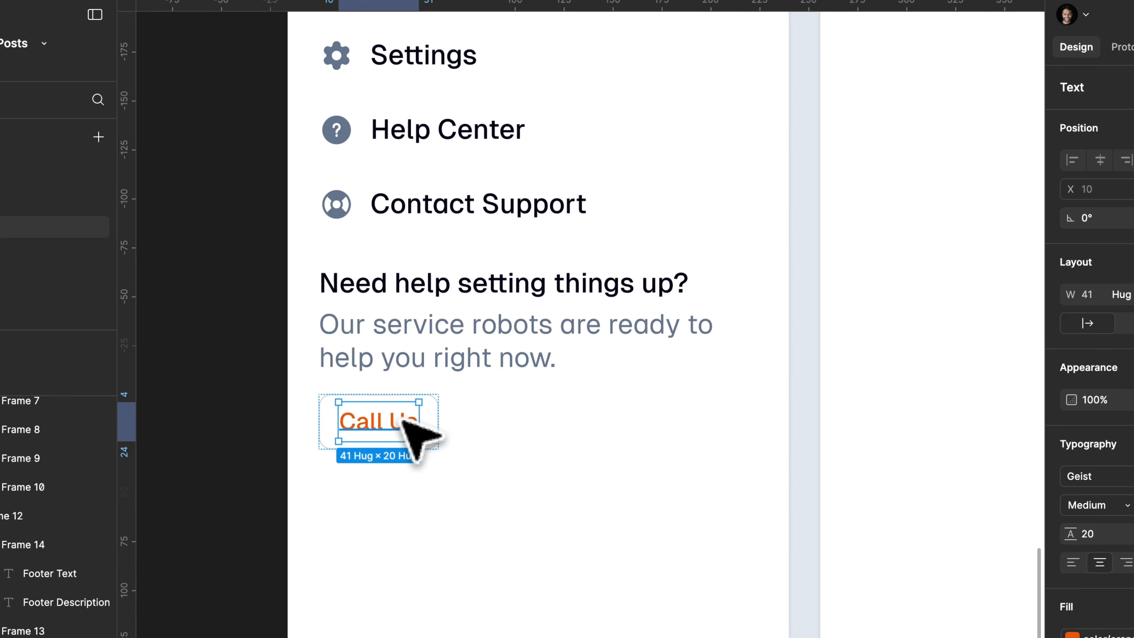
{"action": "left_click", "coordinate": [503, 416]}
Wrap the logo header and the navigation menu list in one vertical auto layout frame.
{"action": "scroll", "coordinate": [504, 416], "scroll_direction": "down", "scroll_amount": 5}
{"action": "left_click", "coordinate": [503, 243]}
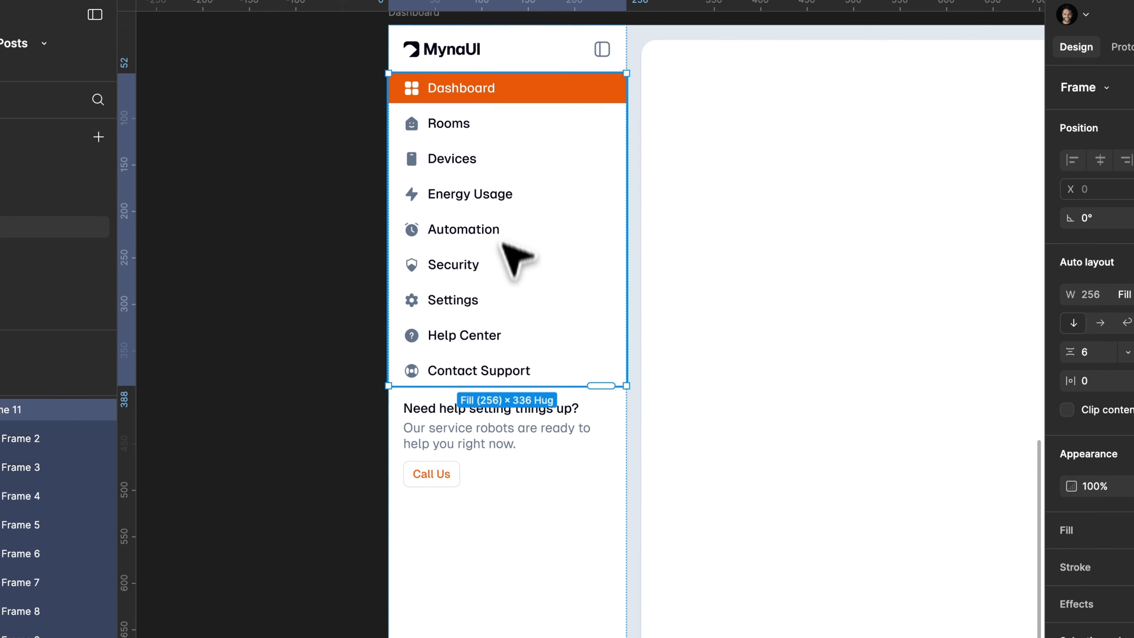
{"action": "left_click", "coordinate": [467, 96], "text": "super"}
{"action": "key", "text": "shift+Return"}
{"action": "key", "text": "shift+Return"}
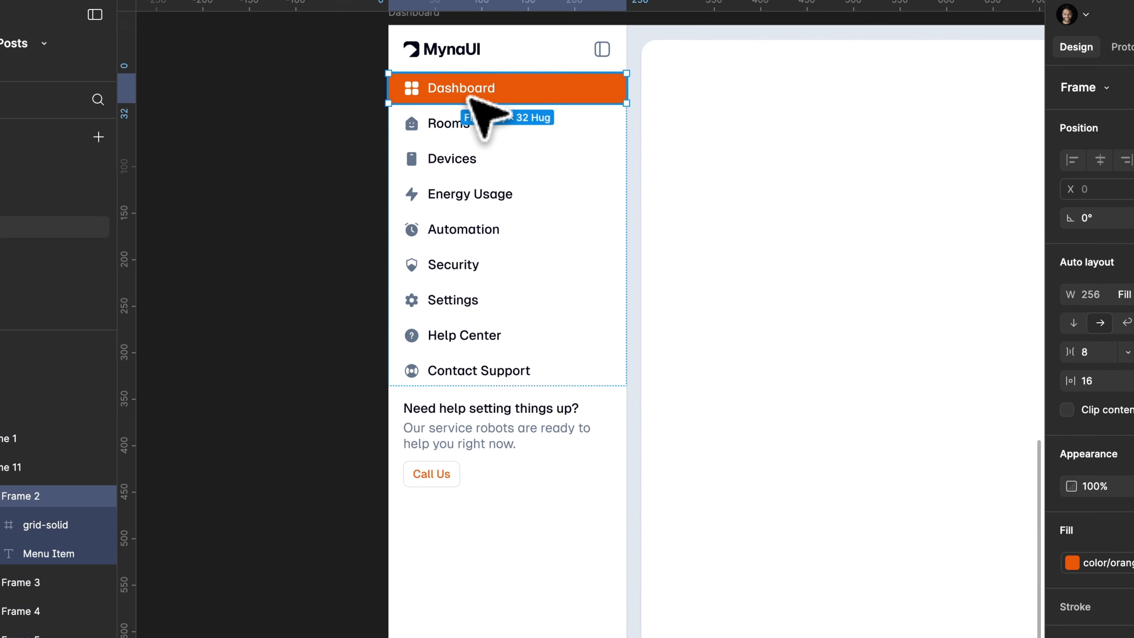
{"action": "key", "text": "shift+a"}
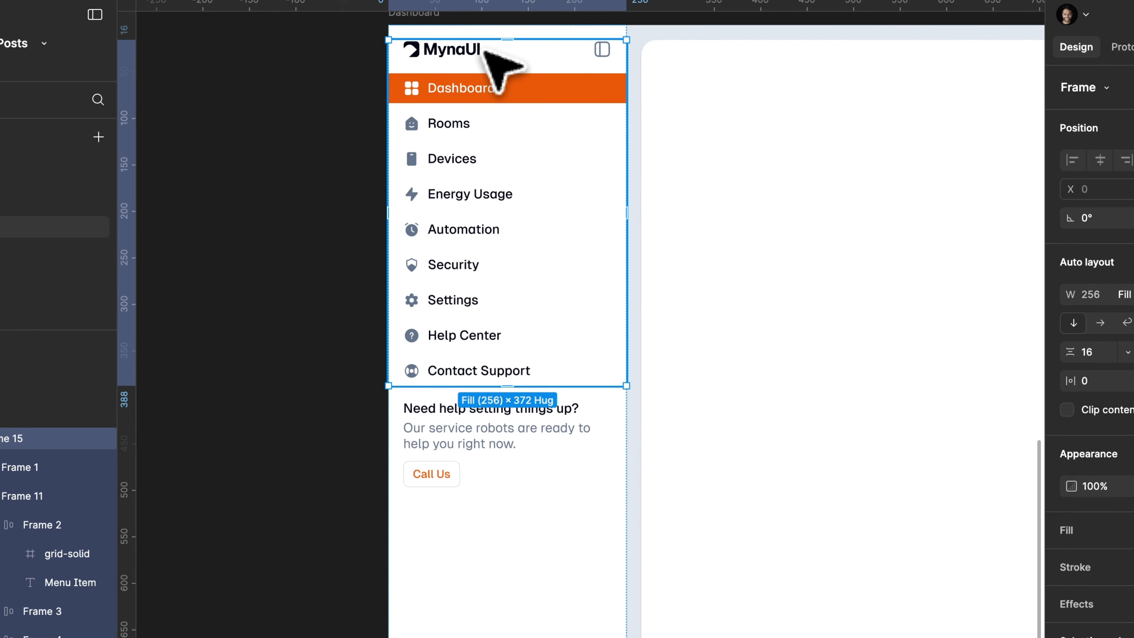
Set the Sidebar's vertical gap to Auto so the menu group and the help section spread to opposite ends.
{"action": "left_click", "coordinate": [515, 557]}
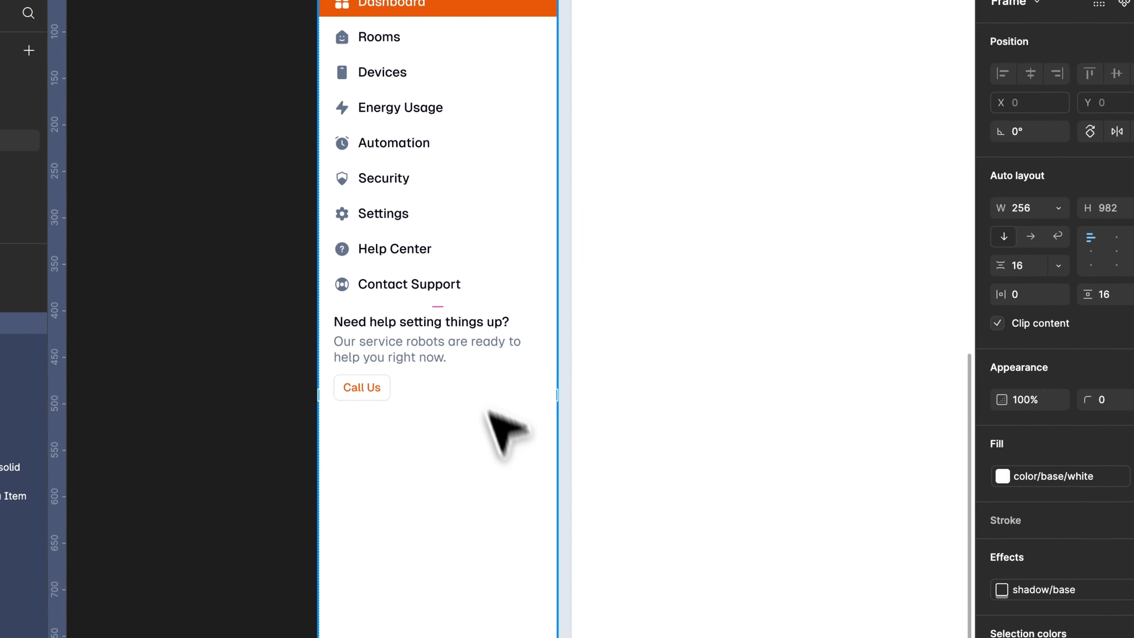
{"action": "scroll", "coordinate": [487, 294], "scroll_direction": "down", "scroll_amount": 5}
{"action": "scroll", "coordinate": [490, 304], "scroll_direction": "up", "scroll_amount": 3}
{"action": "left_click", "coordinate": [1092, 249]}
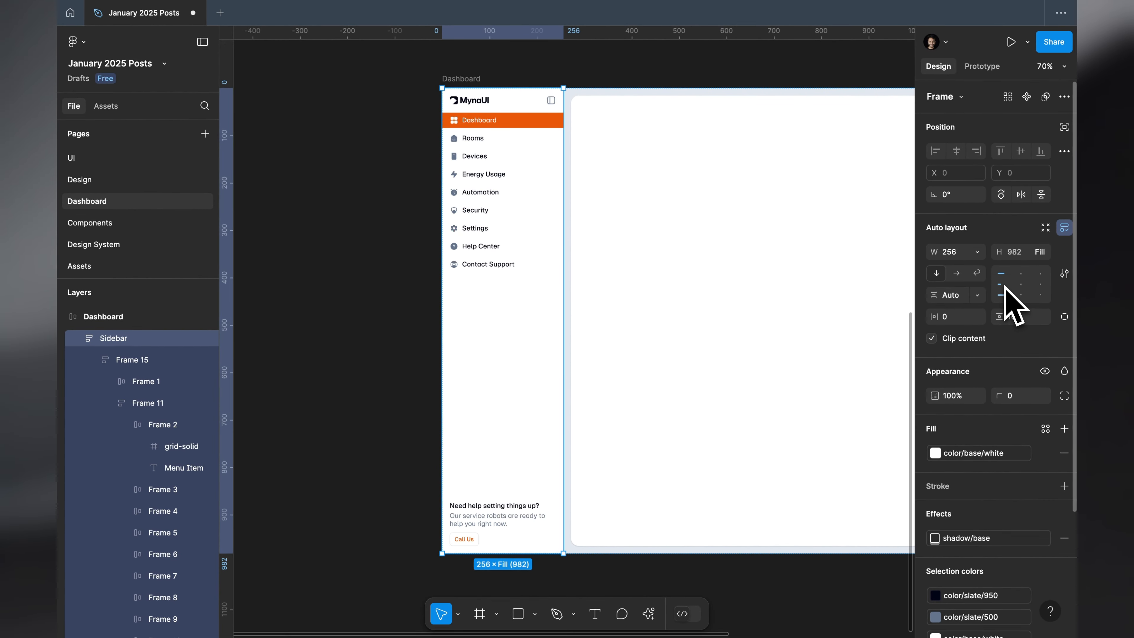
{"action": "scroll", "coordinate": [576, 424], "scroll_direction": "up", "scroll_amount": 3}
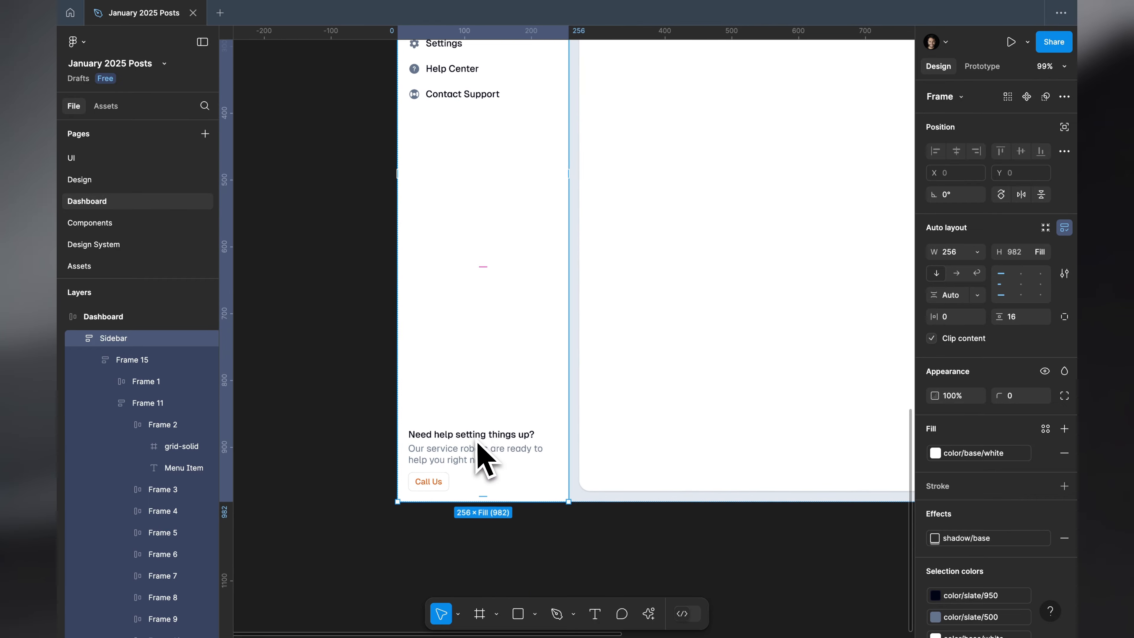
{"action": "scroll", "coordinate": [481, 456], "scroll_direction": "down", "scroll_amount": 1}
Copy the house illustration from the original dashboard's sidebar and paste it below the help section in the new Sidebar.
{"action": "scroll", "coordinate": [447, 440], "scroll_direction": "down", "scroll_amount": 5}
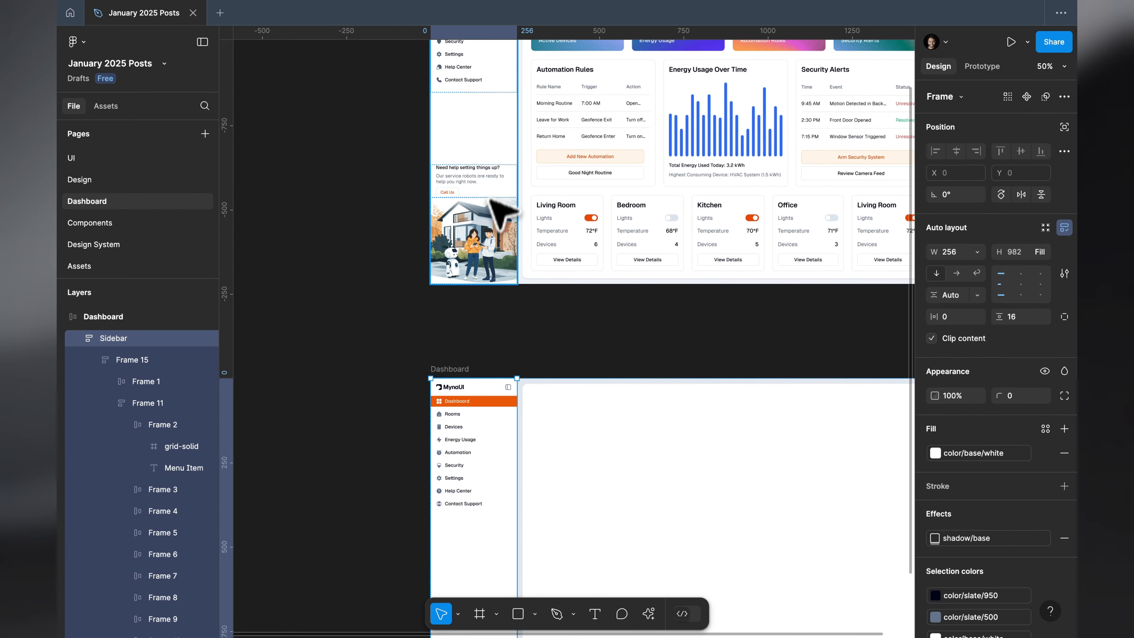
{"action": "left_click", "coordinate": [481, 177], "text": "super"}
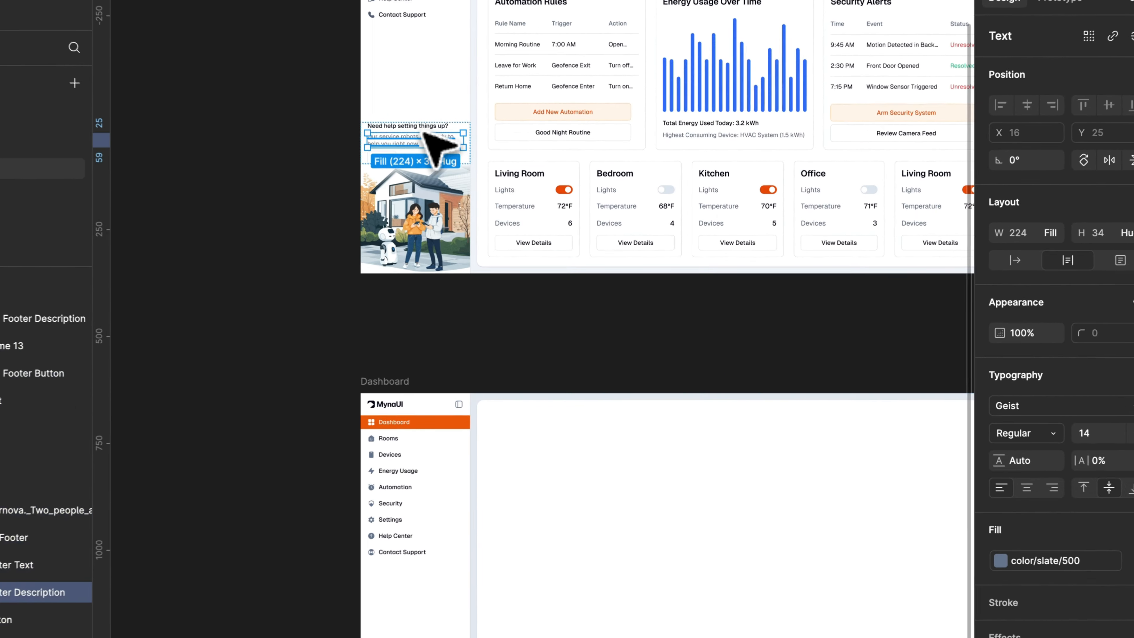
{"action": "left_click", "coordinate": [493, 258], "text": "super"}
{"action": "key", "text": "super+c"}
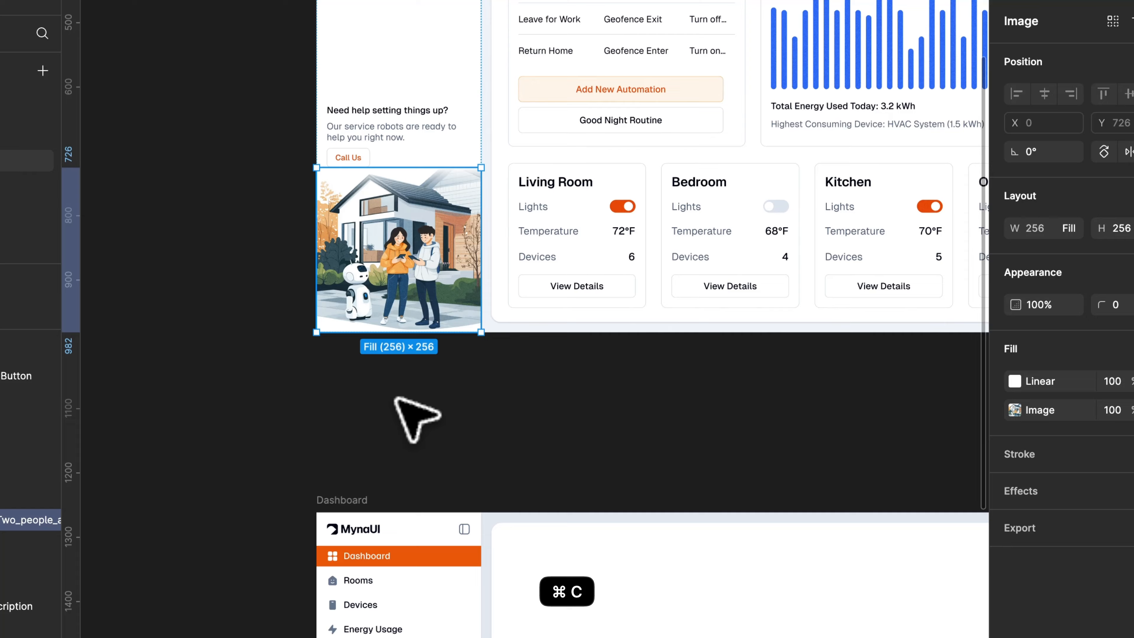
{"action": "scroll", "coordinate": [395, 397], "scroll_direction": "down", "scroll_amount": 10}
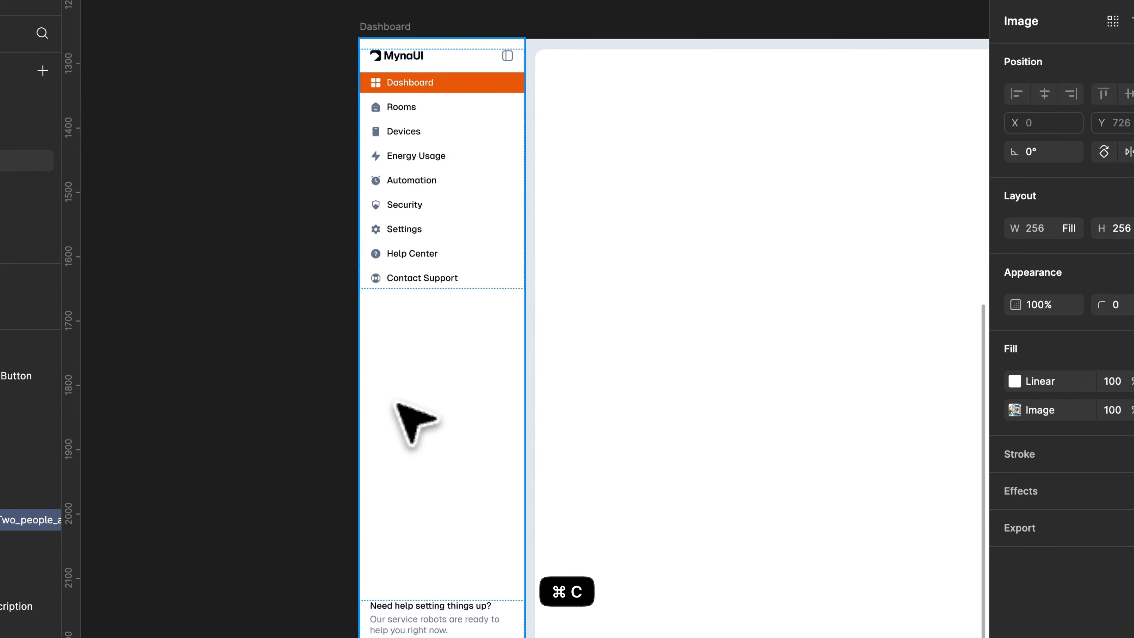
{"action": "key", "text": "super+v"}
{"action": "scroll", "coordinate": [453, 273], "scroll_direction": "up", "scroll_amount": 2}
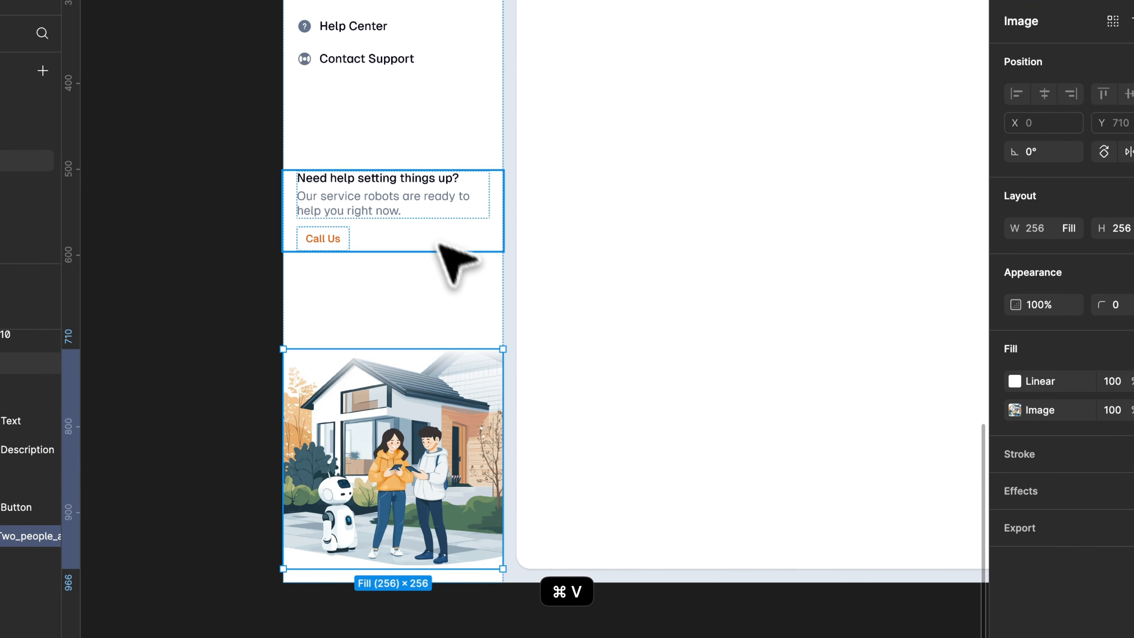
Wrap the help section and the house illustration in a vertical auto layout frame with a gap of 0.
{"action": "left_click", "coordinate": [393, 190], "text": "shift"}
{"action": "key", "text": "shift+a"}
{"action": "left_click", "coordinate": [1043, 296]}
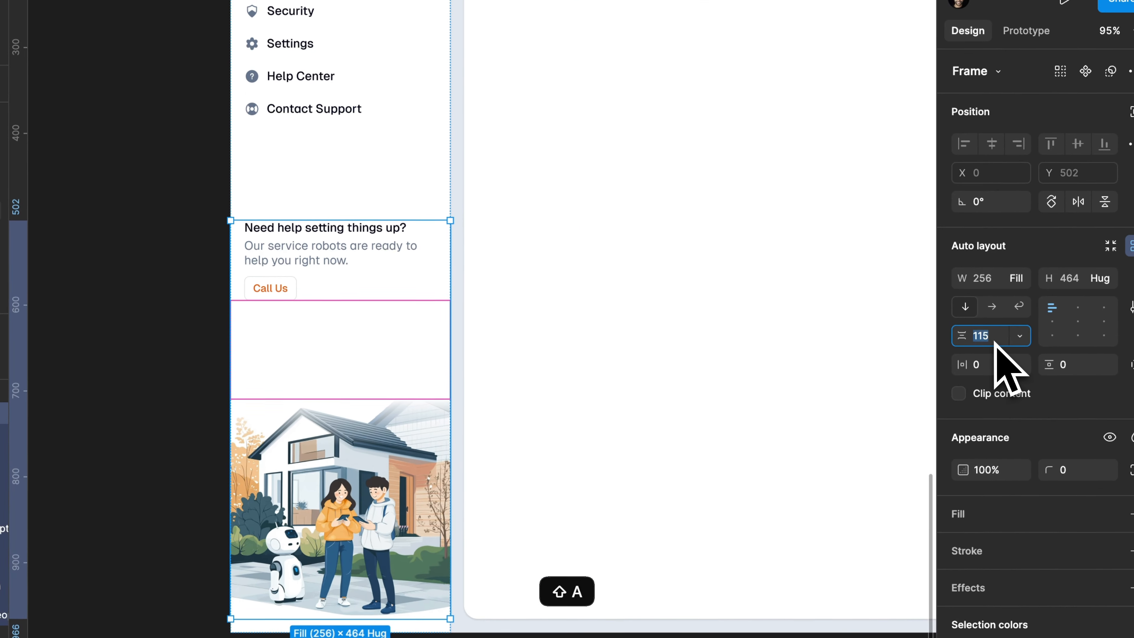
{"action": "scroll", "coordinate": [251, 73], "scroll_direction": "down", "scroll_amount": 2}
{"action": "left_click", "coordinate": [250, 73]}
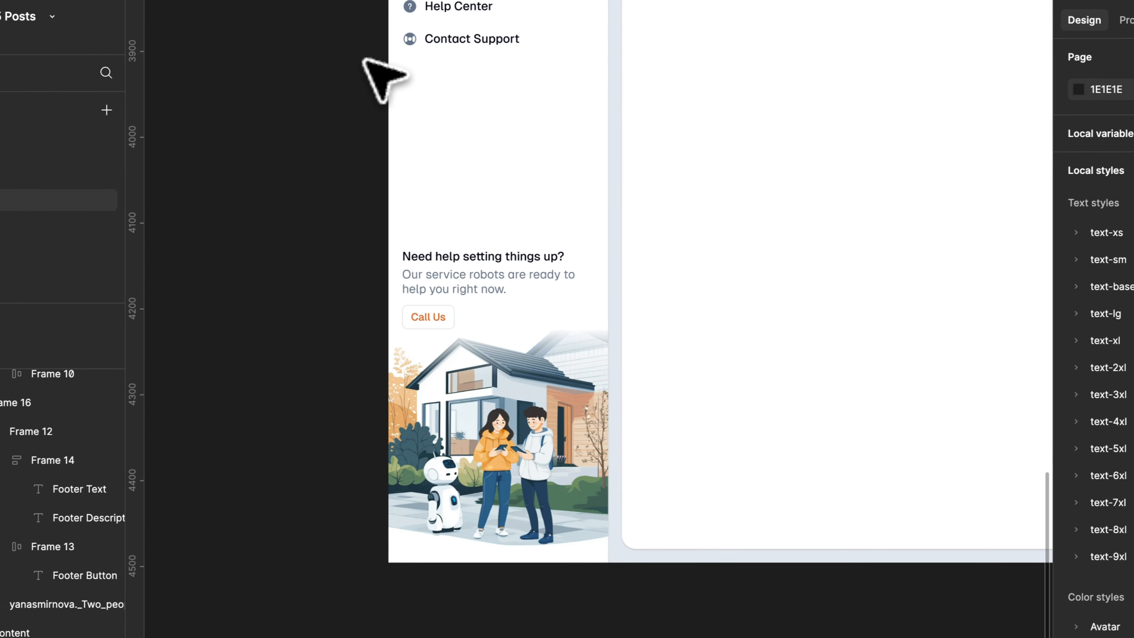
Examine the spacing and layout of the house illustration and the help text frame at the Sidebar's lower end.
{"action": "scroll", "coordinate": [250, 73], "scroll_direction": "up", "scroll_amount": 2}
{"action": "left_click", "coordinate": [556, 358]}
{"action": "scroll", "coordinate": [565, 491], "scroll_direction": "up", "scroll_amount": 2}
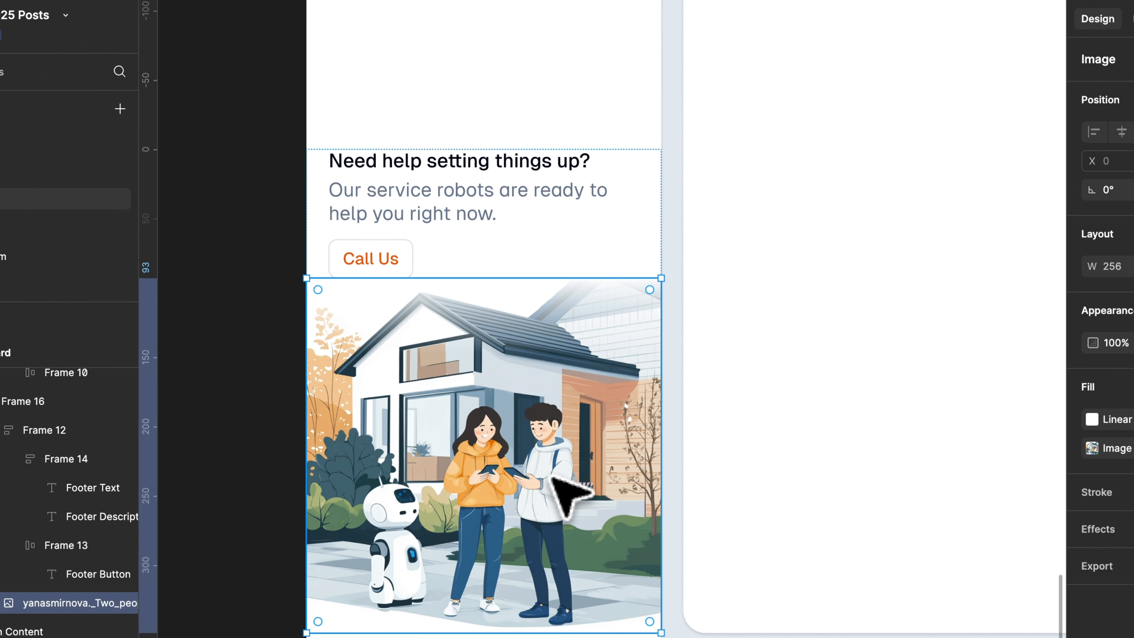
{"action": "key", "text": "Escape"}
{"action": "scroll", "coordinate": [518, 146], "scroll_direction": "down", "scroll_amount": 2}
{"action": "scroll", "coordinate": [518, 146], "scroll_direction": "up", "scroll_amount": 2}
{"action": "left_click", "coordinate": [506, 276]}
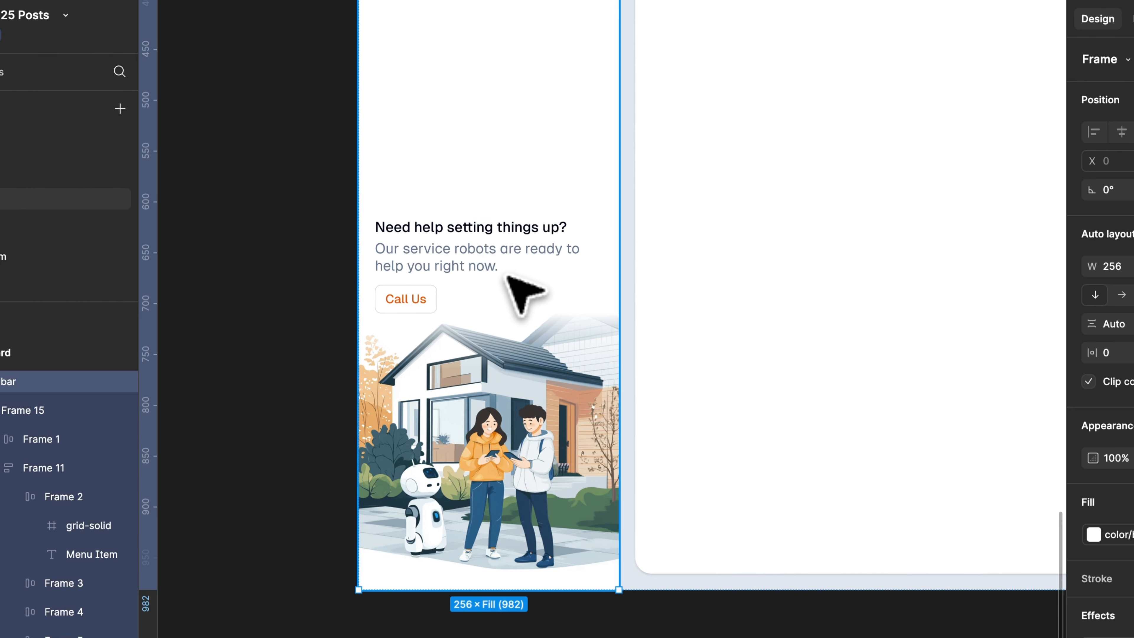
{"action": "left_click", "coordinate": [473, 251], "text": "super"}
{"action": "key", "text": "shift+Return"}
{"action": "key", "text": "shift+Return"}
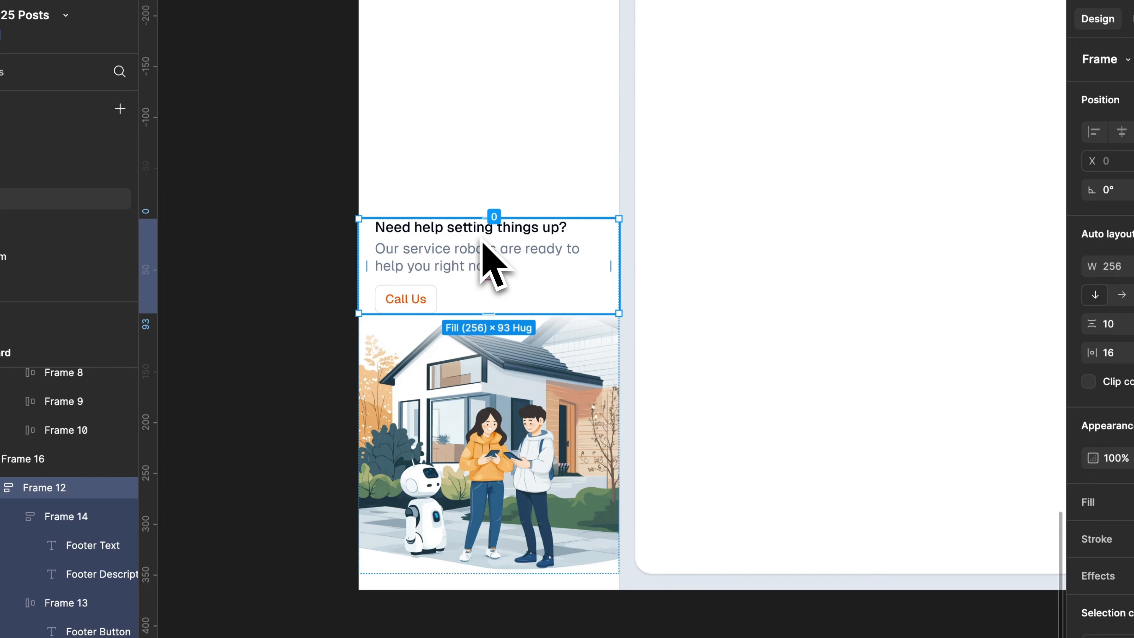
{"action": "scroll", "coordinate": [482, 238], "scroll_direction": "down", "scroll_amount": 3}
{"action": "scroll", "coordinate": [478, 235], "scroll_direction": "up", "scroll_amount": 1}
Give the Sidebar individual paddings and set its bottom padding to 0.
{"action": "key", "text": "Escape"}
{"action": "left_click", "coordinate": [520, 200]}
{"action": "scroll", "coordinate": [465, 557], "scroll_direction": "up", "scroll_amount": 3}
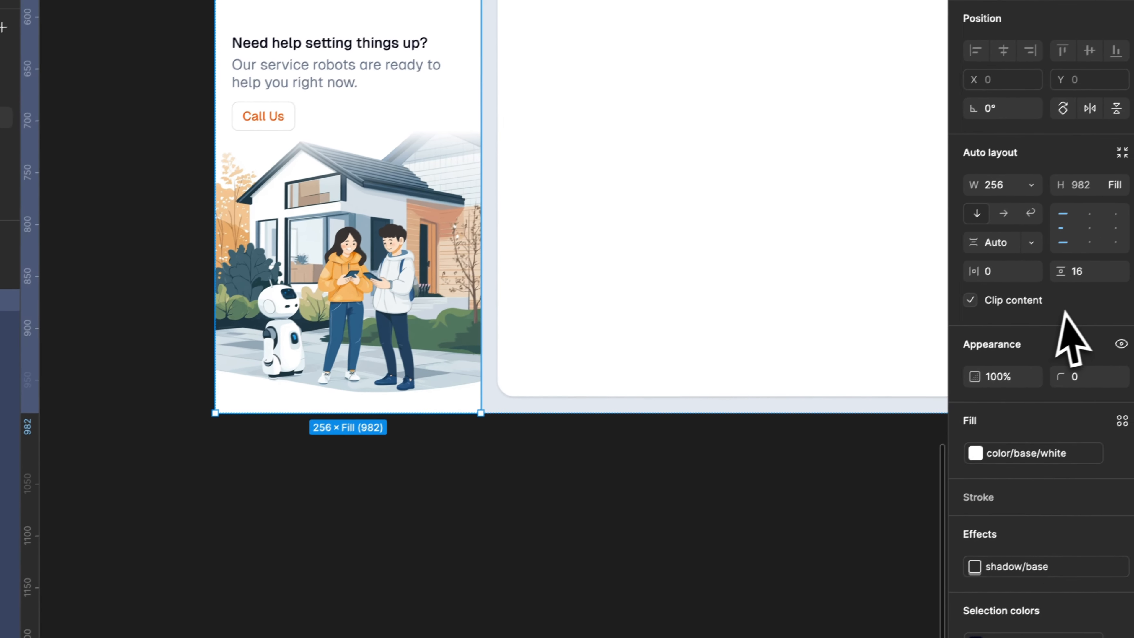
{"action": "left_click", "coordinate": [1133, 238]}
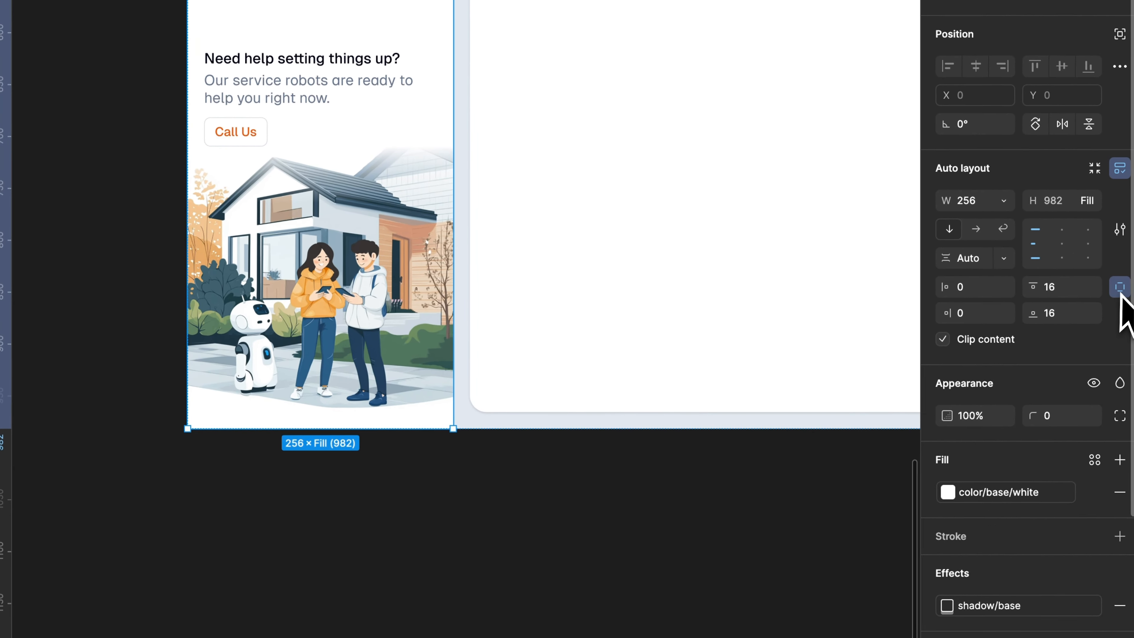
{"action": "key", "text": "Return"}
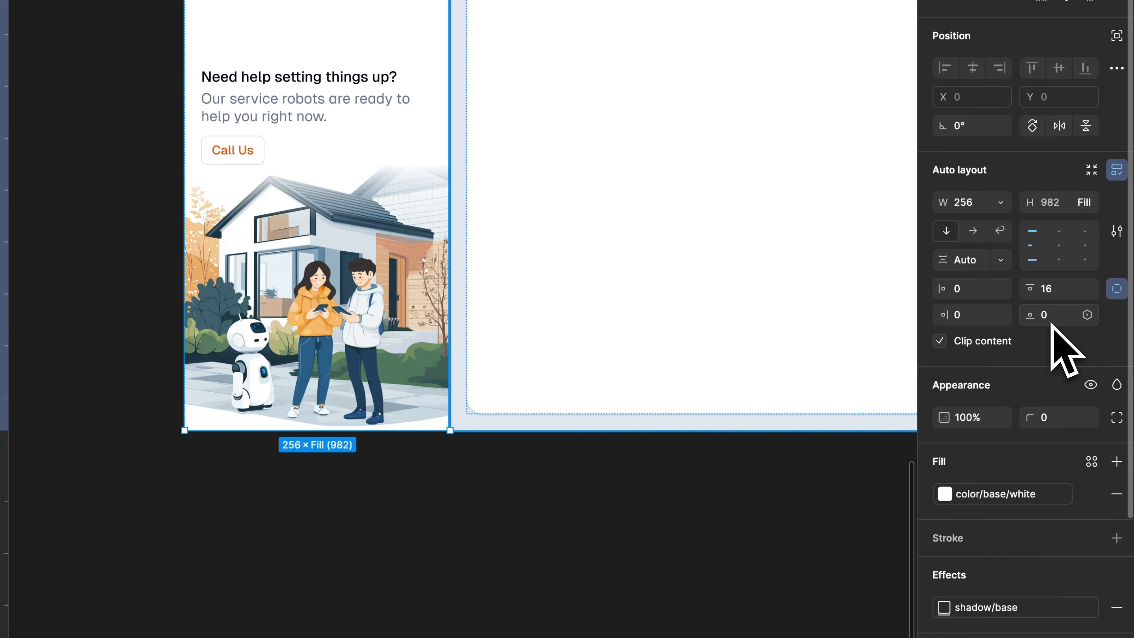
{"action": "key", "text": "Escape"}
{"action": "scroll", "coordinate": [473, 442], "scroll_direction": "up", "scroll_amount": 1}
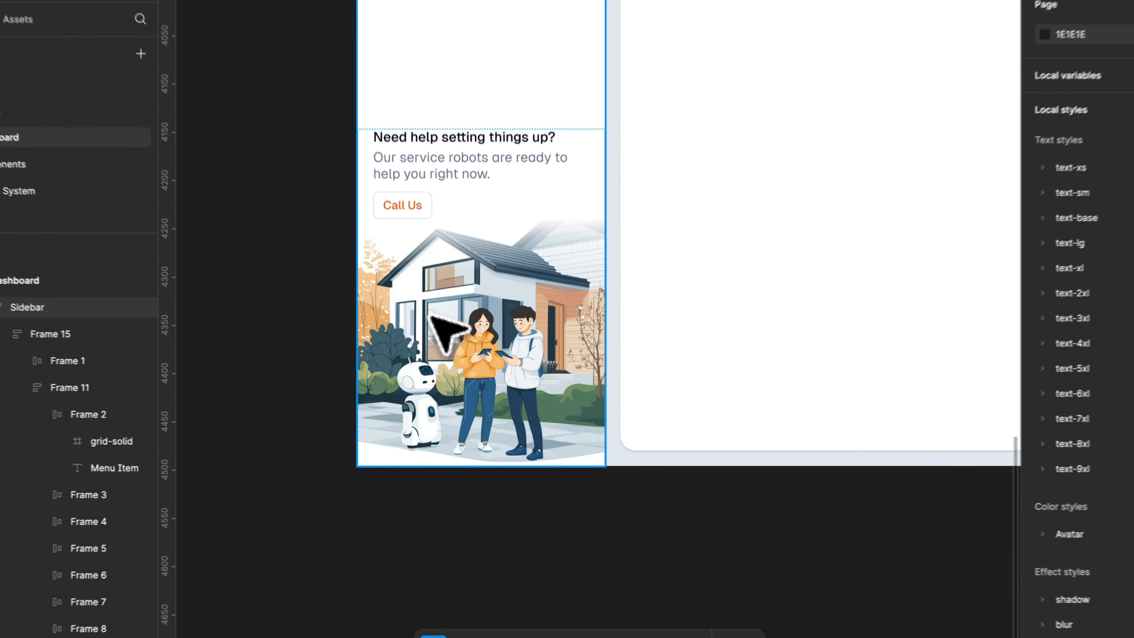
Compare the new Sidebar with the original dashboard, looking closely at the surface texture of the illustration and the menu.
{"action": "scroll", "coordinate": [431, 316], "scroll_direction": "down", "scroll_amount": 5}
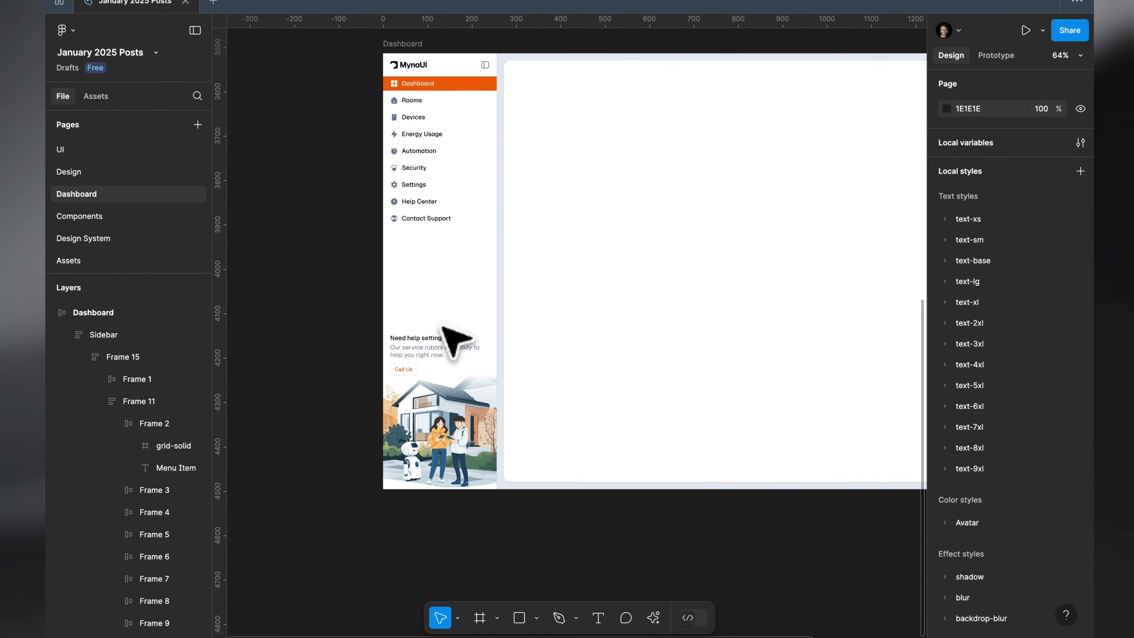
{"action": "scroll", "coordinate": [433, 298], "scroll_direction": "up", "scroll_amount": 2}
{"action": "scroll", "coordinate": [433, 297], "scroll_direction": "down", "scroll_amount": 1}
{"action": "scroll", "coordinate": [433, 297], "scroll_direction": "up", "scroll_amount": 8}
{"action": "scroll", "coordinate": [456, 344], "scroll_direction": "up", "scroll_amount": 5}
{"action": "scroll", "coordinate": [456, 345], "scroll_direction": "left", "scroll_amount": 1}
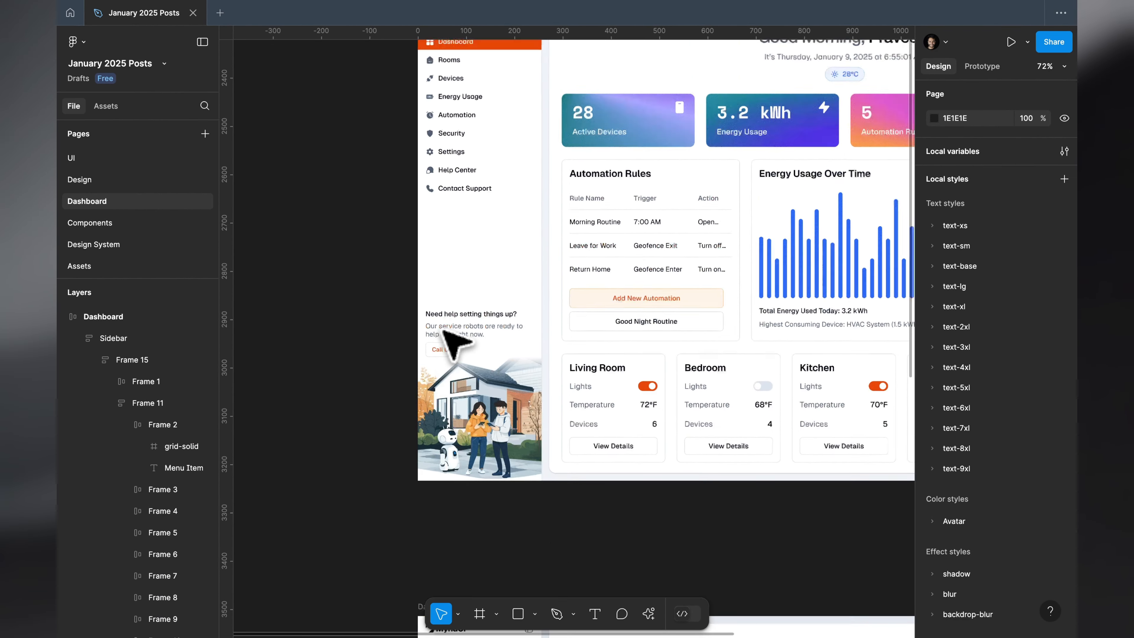
{"action": "scroll", "coordinate": [455, 345], "scroll_direction": "down", "scroll_amount": 7}
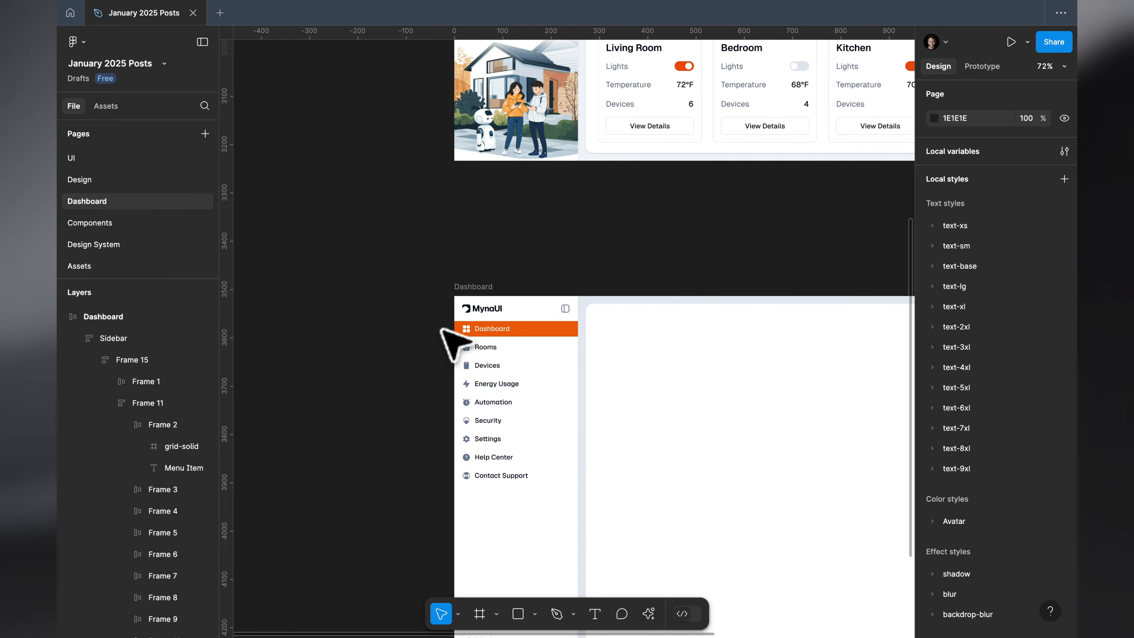
{"action": "scroll", "coordinate": [453, 346], "scroll_direction": "down", "scroll_amount": 5}
{"action": "scroll", "coordinate": [455, 340], "scroll_direction": "up", "scroll_amount": 3}
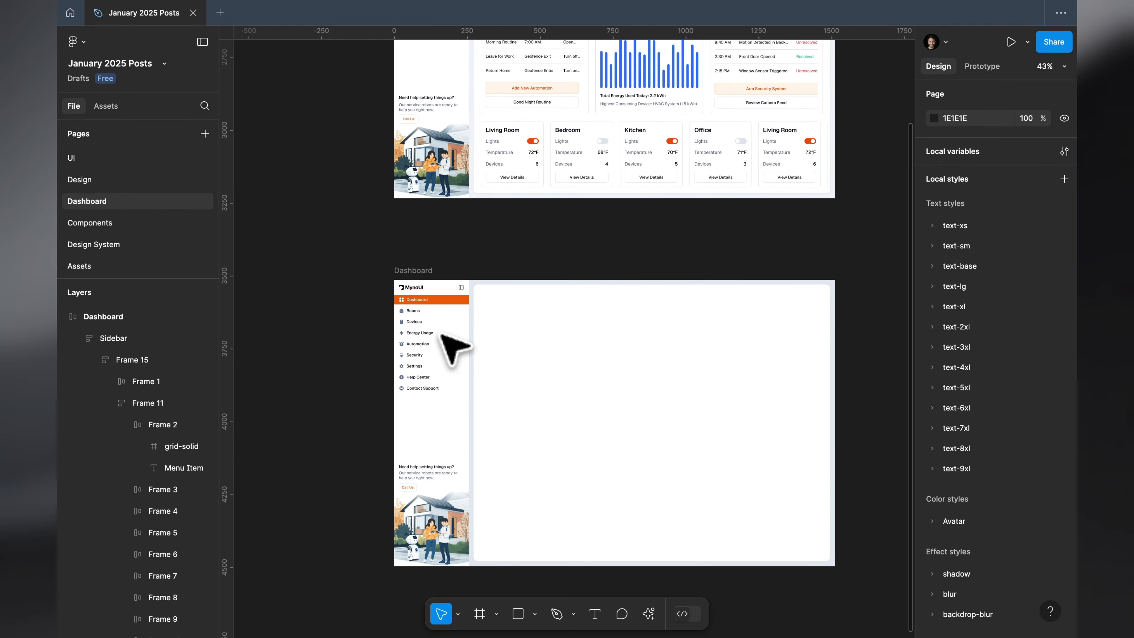
{"action": "scroll", "coordinate": [455, 347], "scroll_direction": "up", "scroll_amount": 4}
{"action": "scroll", "coordinate": [453, 346], "scroll_direction": "up", "scroll_amount": 10}
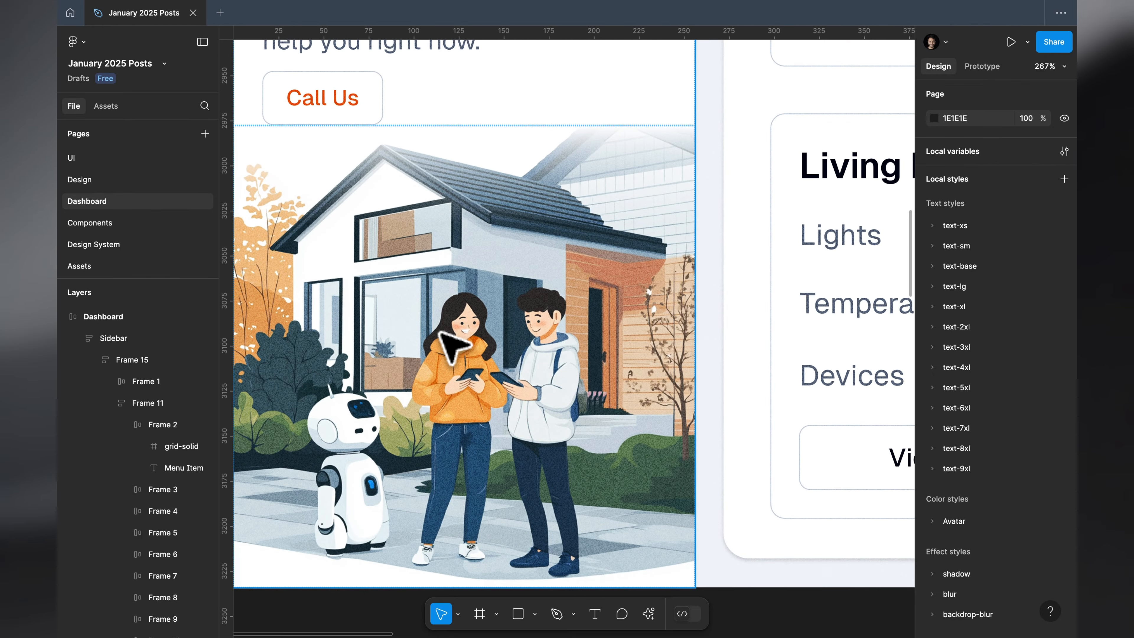
{"action": "scroll", "coordinate": [441, 333], "scroll_direction": "down", "scroll_amount": 10}
{"action": "scroll", "coordinate": [497, 203], "scroll_direction": "up", "scroll_amount": 3}
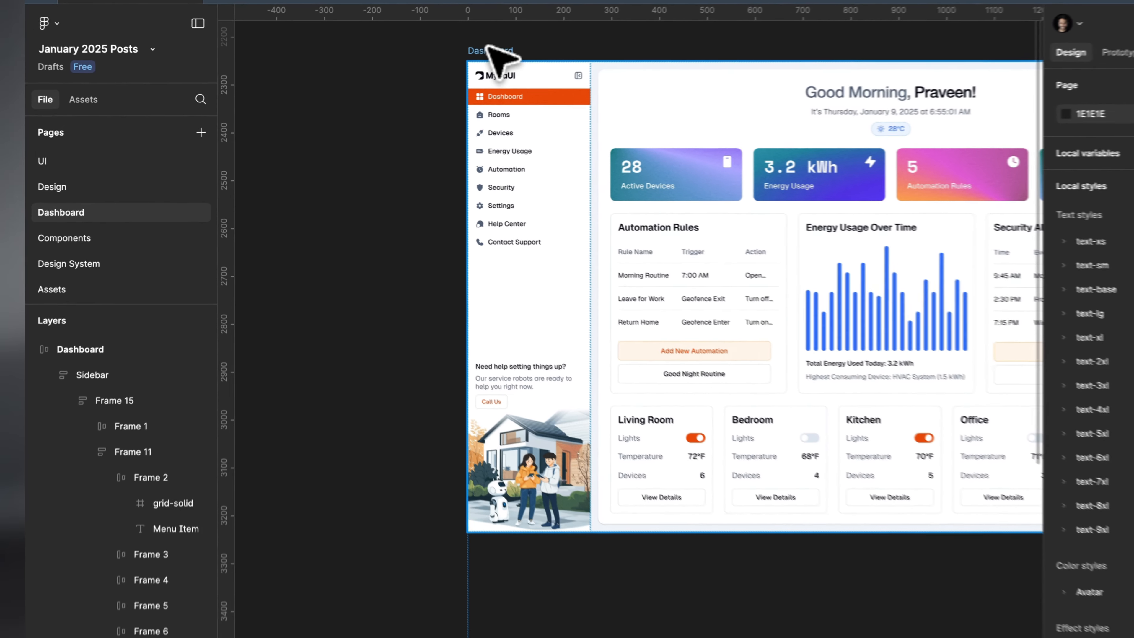
Collapse the layers, expand the original Dashboard frame and copy its locked Rectangle overlay layer.
{"action": "left_click", "coordinate": [452, 73]}
{"action": "key", "text": "alt+l"}
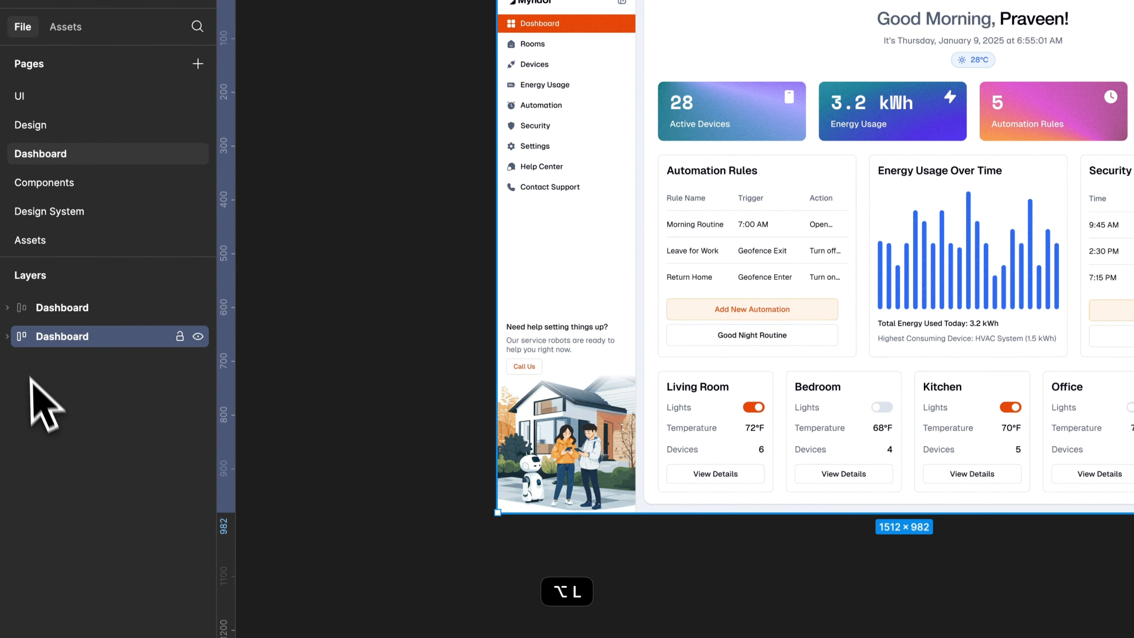
{"action": "left_click", "coordinate": [7, 336]}
{"action": "left_click", "coordinate": [106, 414]}
{"action": "key", "text": "super+c"}
{"action": "scroll", "coordinate": [295, 552], "scroll_direction": "down", "scroll_amount": 6}
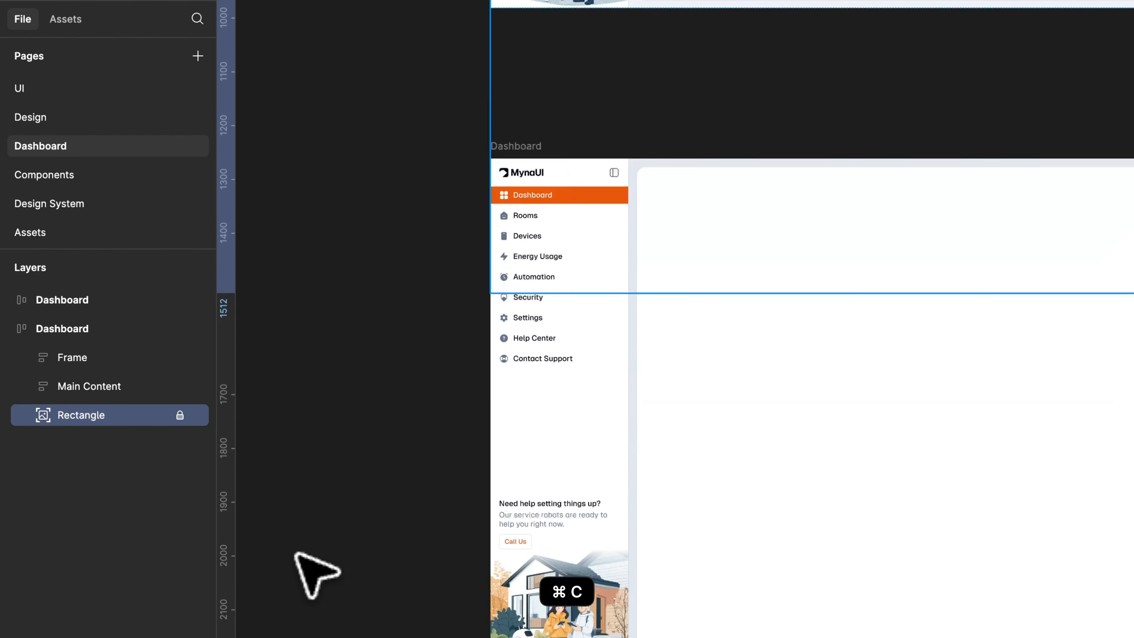
Paste the copied Rectangle texture overlay into the new Dashboard frame and check its grain on the Dashboard menu item.
{"action": "scroll", "coordinate": [295, 553], "scroll_direction": "down", "scroll_amount": 2}
{"action": "scroll", "coordinate": [303, 511], "scroll_direction": "right", "scroll_amount": 1}
{"action": "left_click", "coordinate": [333, 310]}
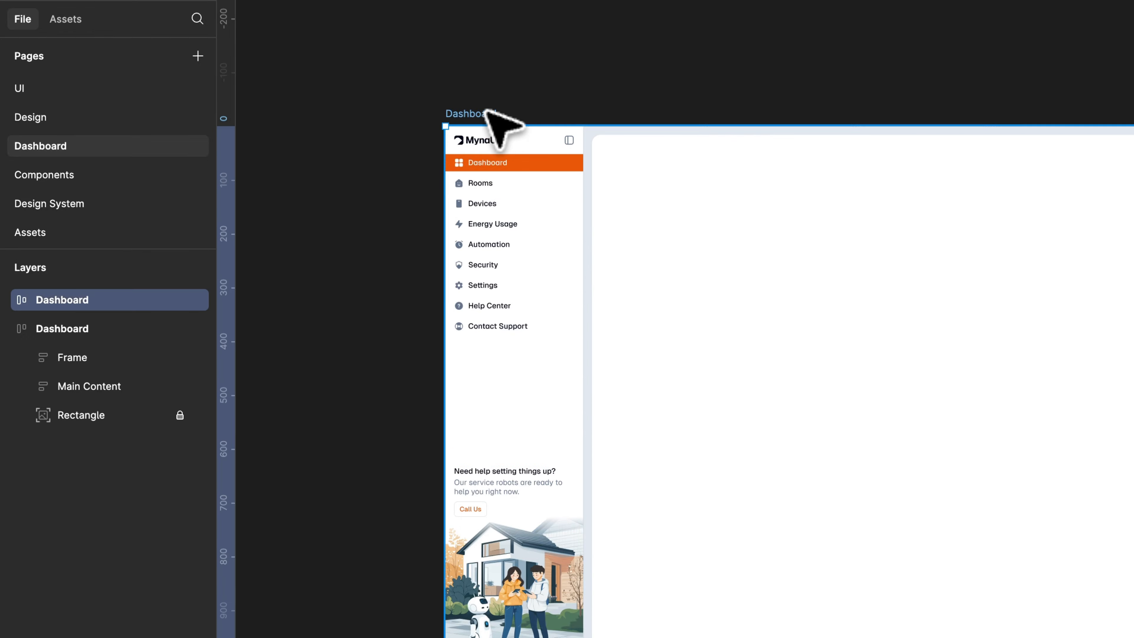
{"action": "scroll", "coordinate": [481, 190], "scroll_direction": "up", "scroll_amount": 15}
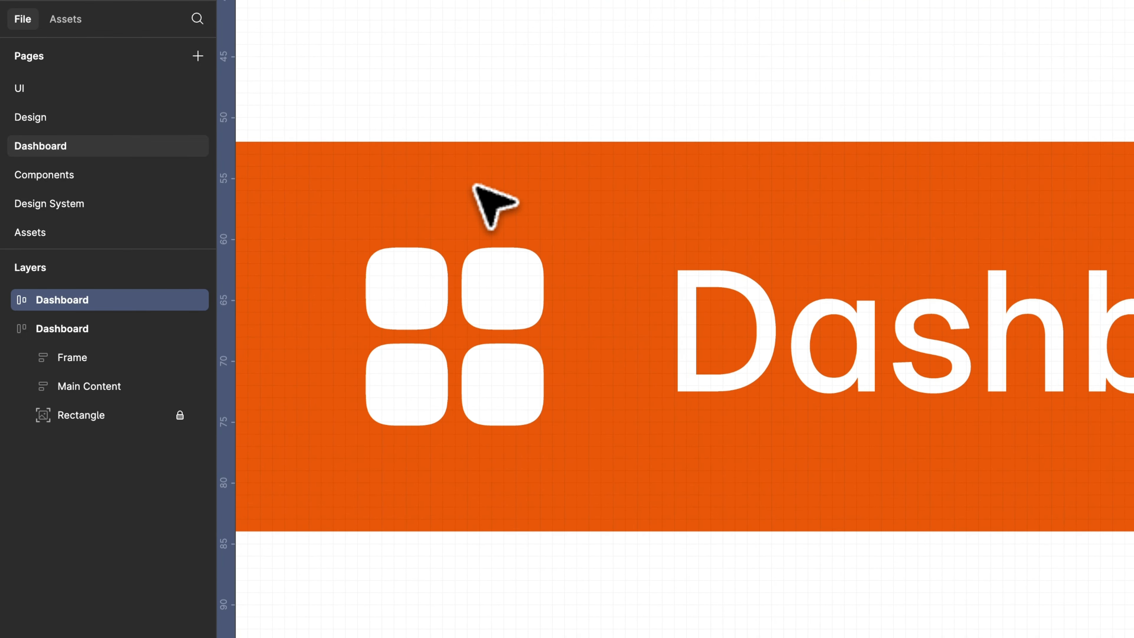
{"action": "scroll", "coordinate": [474, 186], "scroll_direction": "left", "scroll_amount": 4}
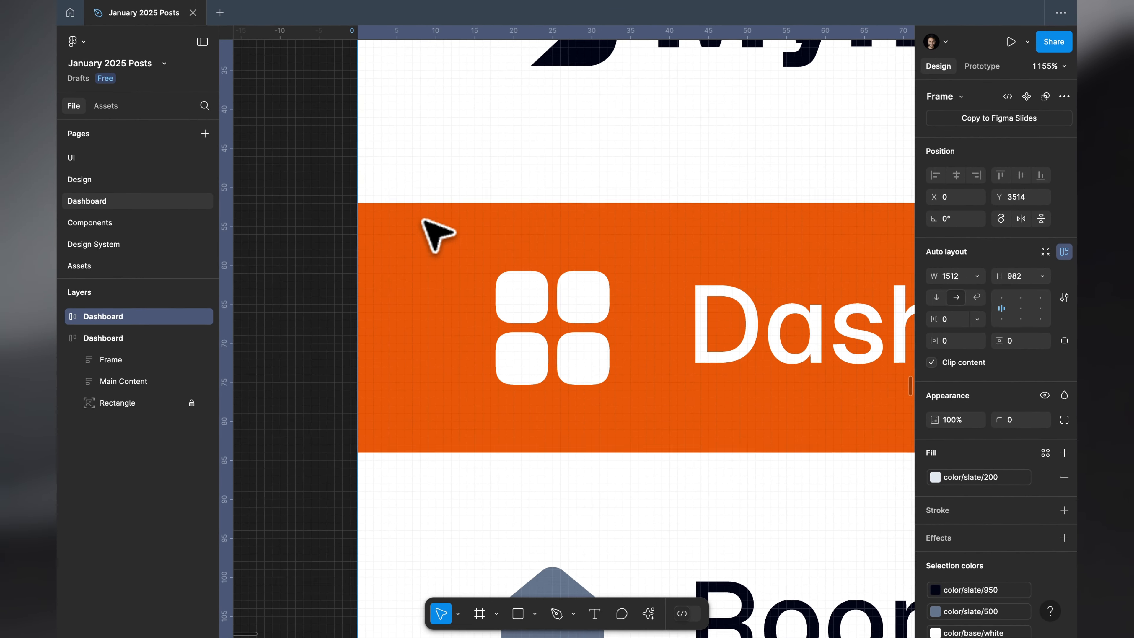
{"action": "scroll", "coordinate": [469, 215], "scroll_direction": "down", "scroll_amount": 5}
{"action": "scroll", "coordinate": [471, 274], "scroll_direction": "up", "scroll_amount": 5}
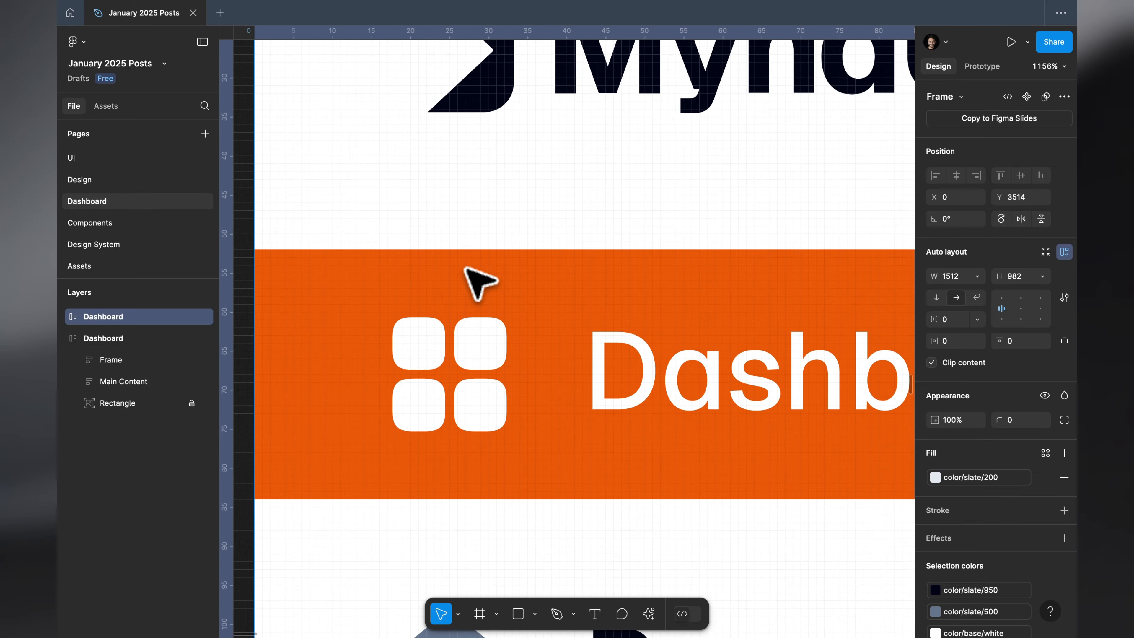
{"action": "key", "text": "super+v"}
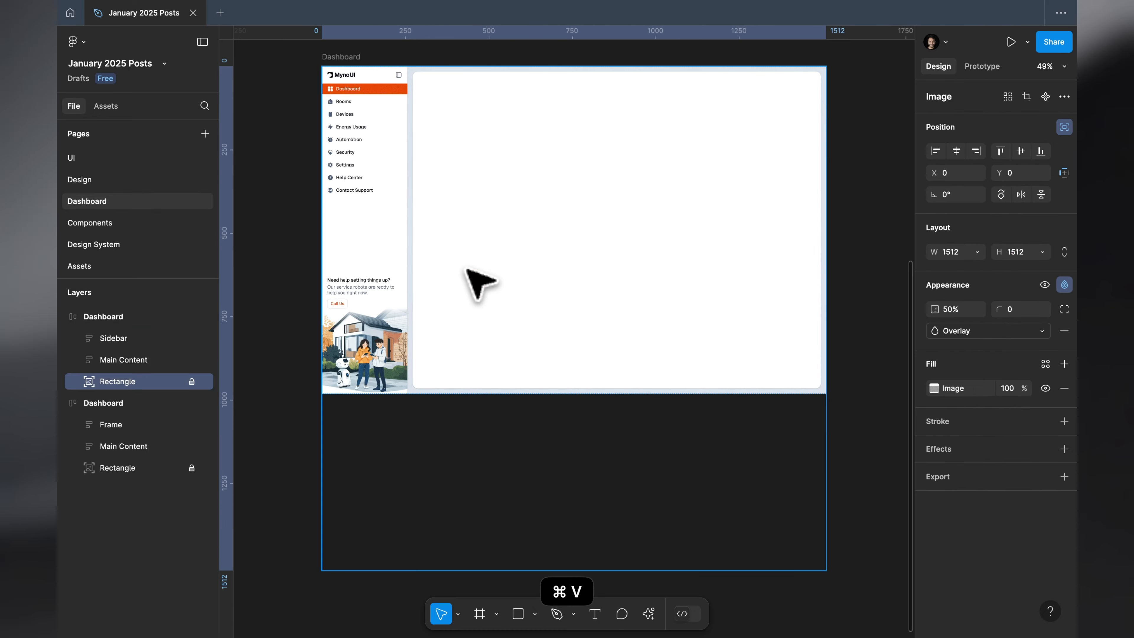
{"action": "scroll", "coordinate": [355, 178], "scroll_direction": "up", "scroll_amount": 10}
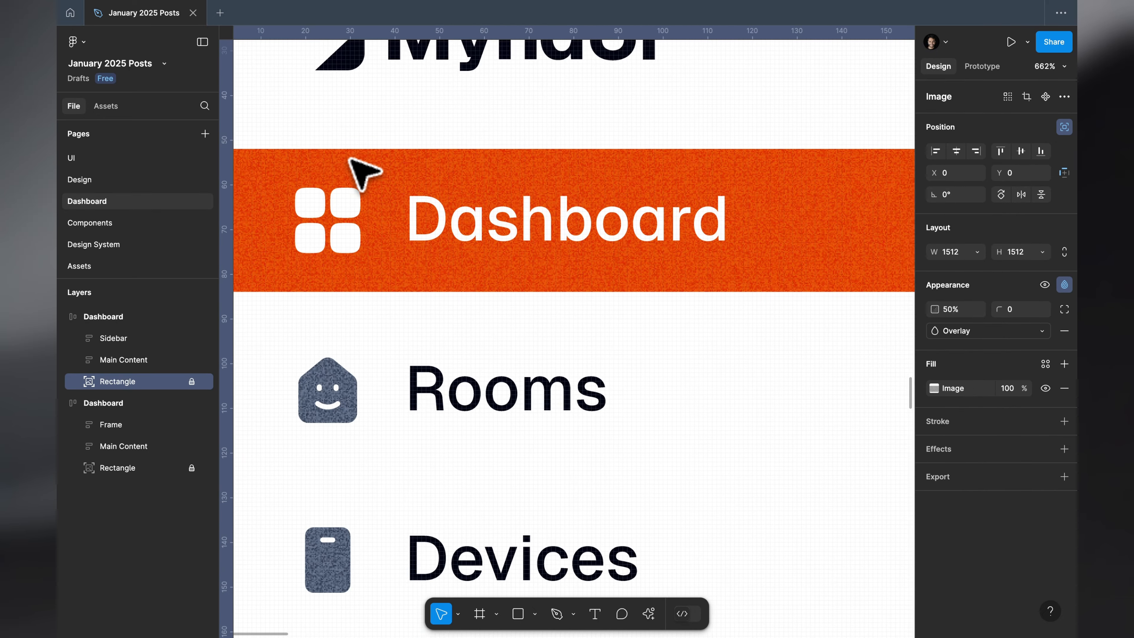
{"action": "scroll", "coordinate": [600, 259], "scroll_direction": "down", "scroll_amount": 5}
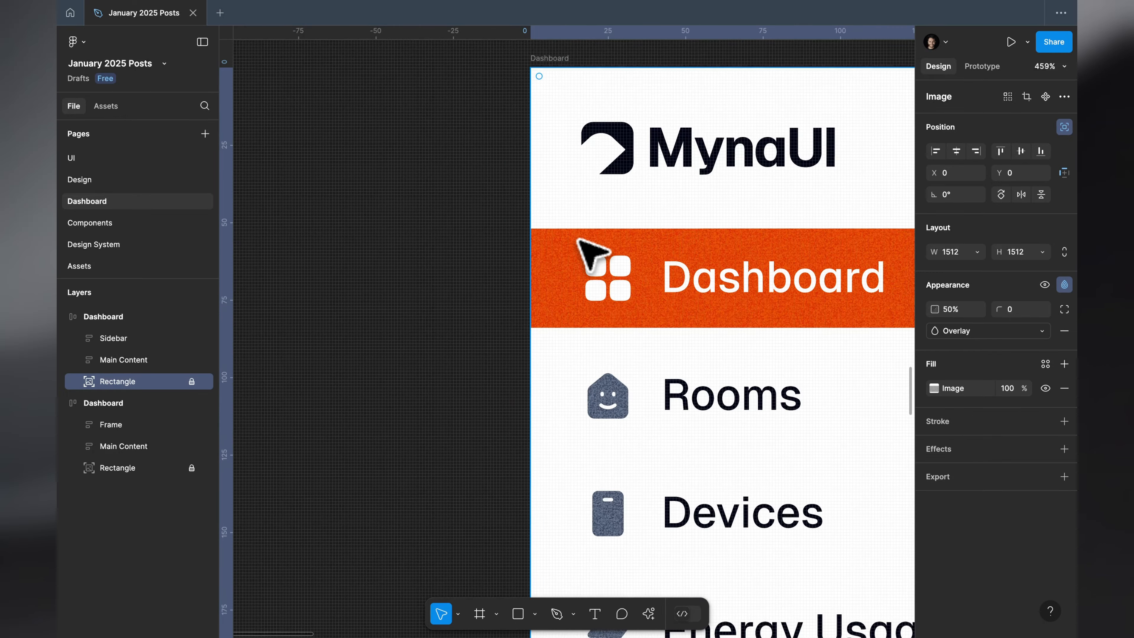
Examine the noise texture up close on the new Sidebar's menu and on its house illustration.
{"action": "scroll", "coordinate": [585, 248], "scroll_direction": "up", "scroll_amount": 3}
{"action": "scroll", "coordinate": [585, 248], "scroll_direction": "down", "scroll_amount": 6}
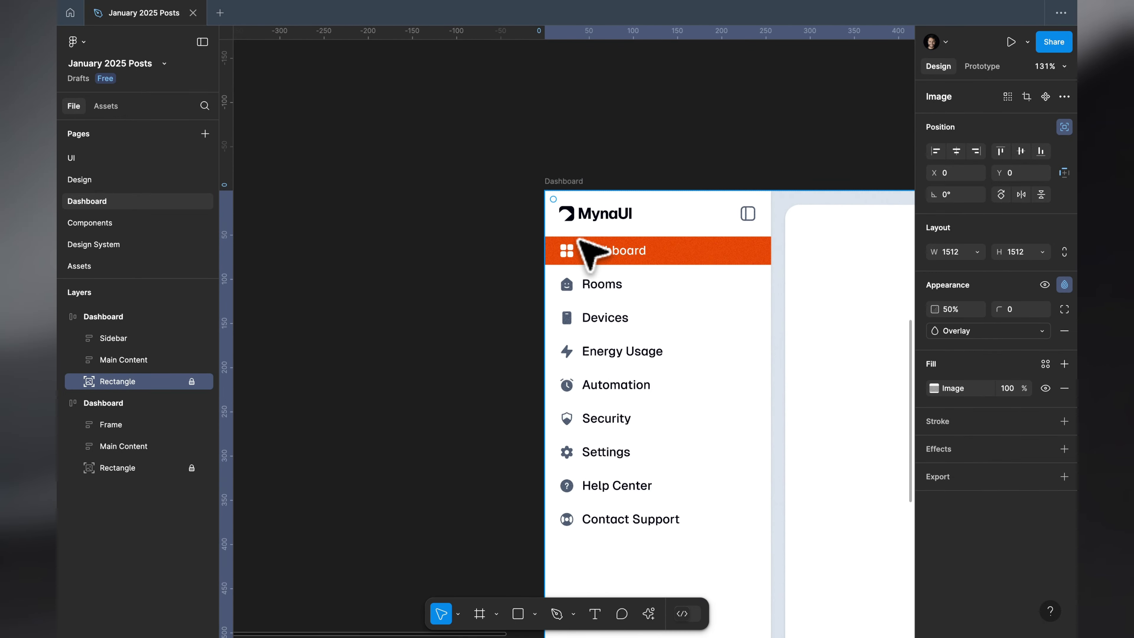
{"action": "scroll", "coordinate": [589, 250], "scroll_direction": "down", "scroll_amount": 10}
{"action": "scroll", "coordinate": [589, 281], "scroll_direction": "up", "scroll_amount": 4}
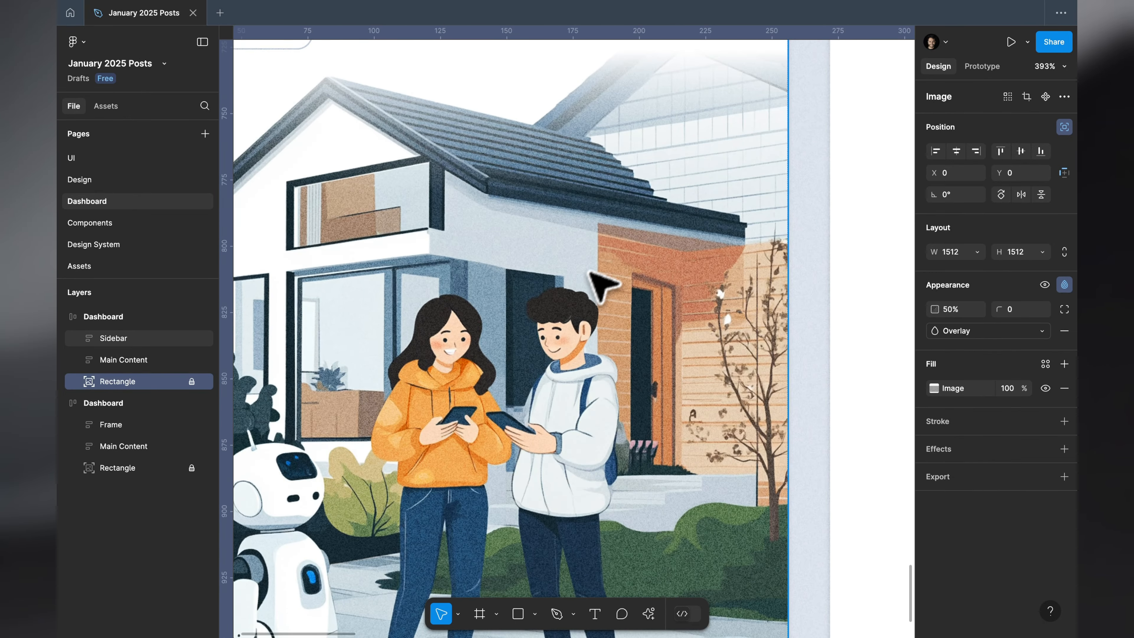
{"action": "scroll", "coordinate": [594, 279], "scroll_direction": "down", "scroll_amount": 7}
{"action": "scroll", "coordinate": [491, 366], "scroll_direction": "up", "scroll_amount": 5}
{"action": "scroll", "coordinate": [492, 366], "scroll_direction": "right", "scroll_amount": 5}
{"action": "scroll", "coordinate": [479, 353], "scroll_direction": "down", "scroll_amount": 6}
{"action": "scroll", "coordinate": [442, 313], "scroll_direction": "up", "scroll_amount": 5}
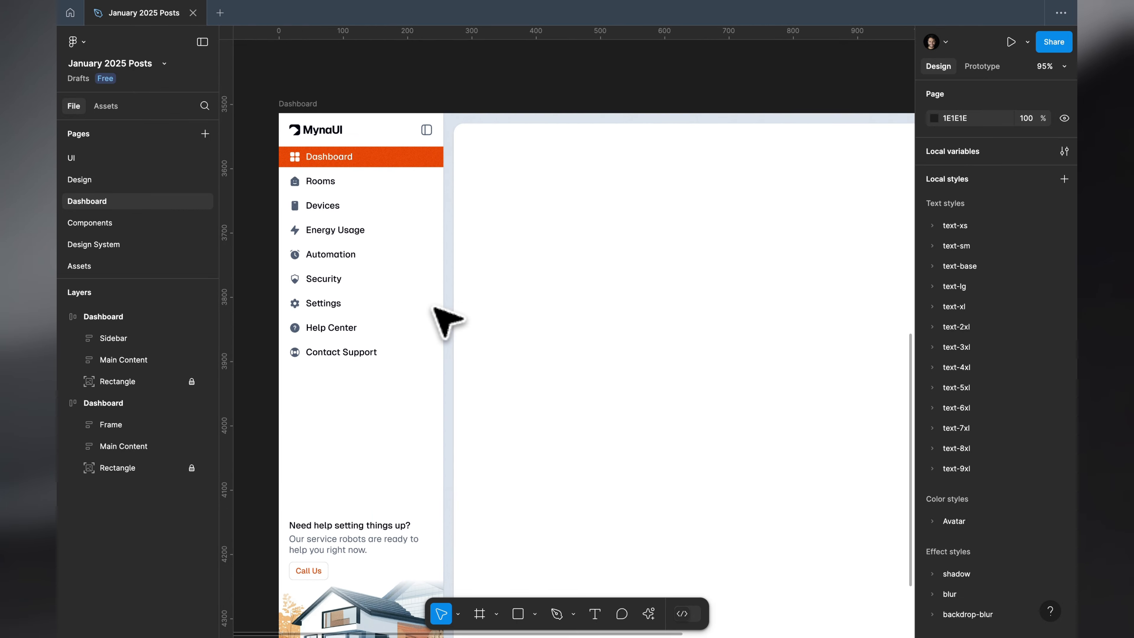
Hide the interface panels and compare the new dashboard's finished Sidebar with the original dashboard above it.
{"action": "key", "text": "super+backslash"}
{"action": "scroll", "coordinate": [444, 319], "scroll_direction": "down", "scroll_amount": 5}
{"action": "scroll", "coordinate": [444, 320], "scroll_direction": "up", "scroll_amount": 5}
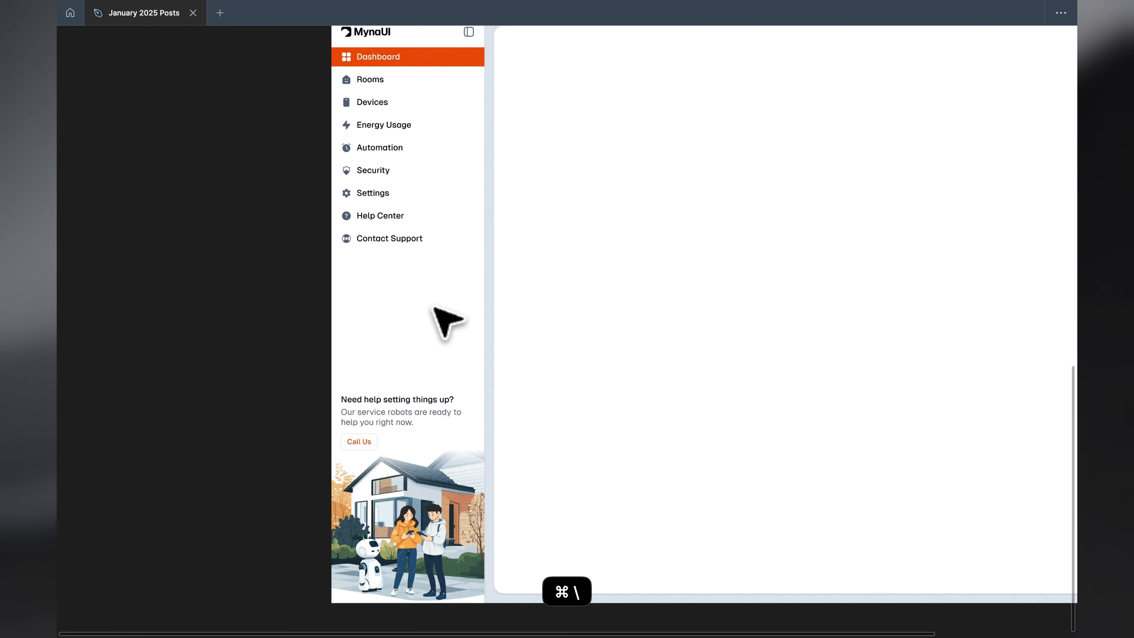
{"action": "scroll", "coordinate": [444, 320], "scroll_direction": "down", "scroll_amount": 2}
{"action": "scroll", "coordinate": [436, 309], "scroll_direction": "up", "scroll_amount": 6}
{"action": "scroll", "coordinate": [435, 310], "scroll_direction": "down", "scroll_amount": 4}
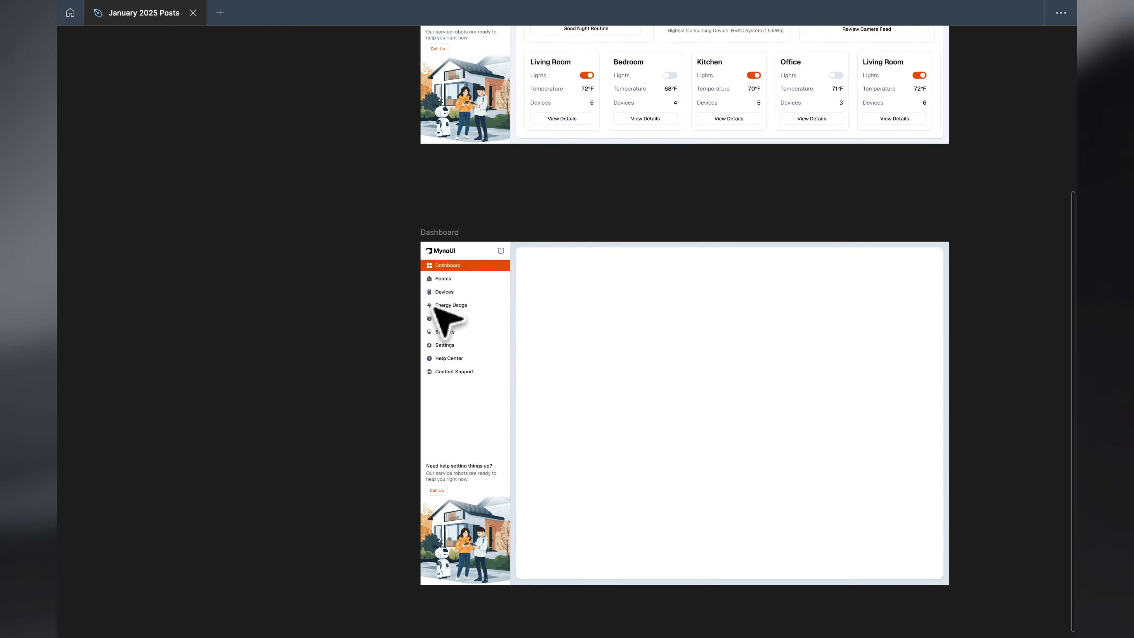
{"action": "scroll", "coordinate": [435, 309], "scroll_direction": "up", "scroll_amount": 2}
{"action": "scroll", "coordinate": [449, 362], "scroll_direction": "down", "scroll_amount": 2}
{"action": "scroll", "coordinate": [449, 362], "scroll_direction": "down", "scroll_amount": 3}
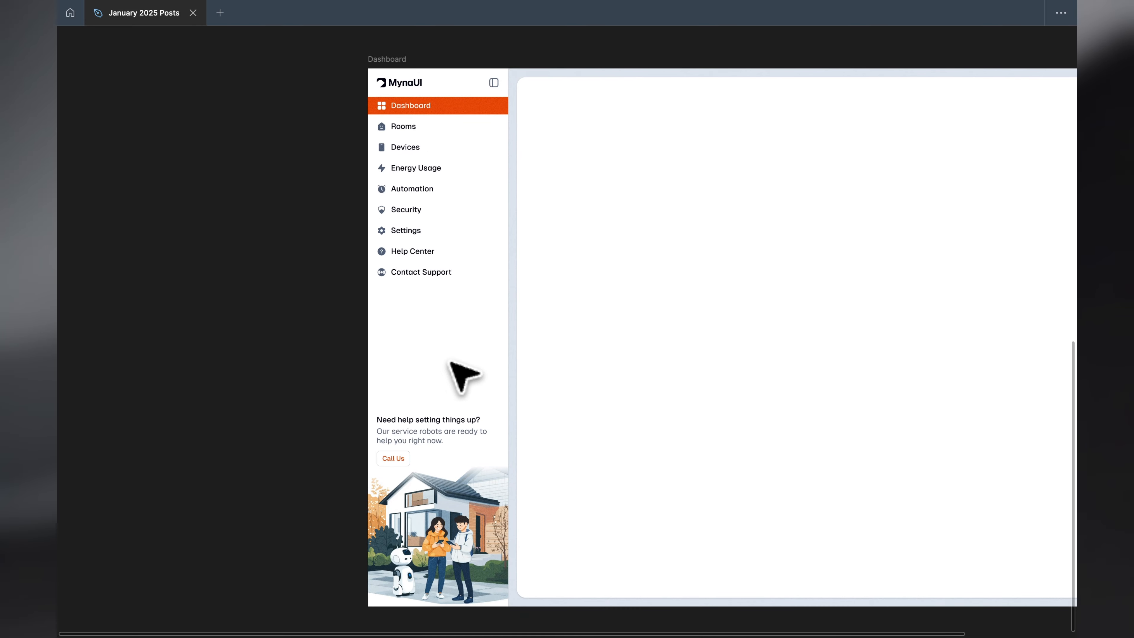
{"action": "scroll", "coordinate": [322, 179], "scroll_direction": "down", "scroll_amount": 2}
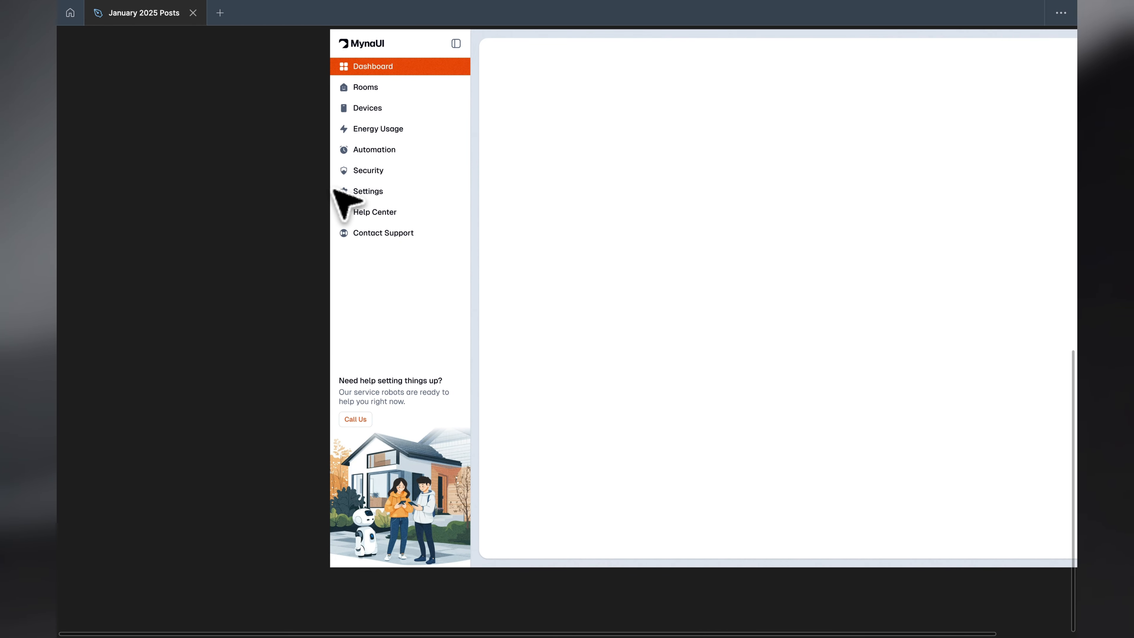
{"action": "scroll", "coordinate": [336, 190], "scroll_direction": "down", "scroll_amount": 5}
{"action": "scroll", "coordinate": [336, 190], "scroll_direction": "up", "scroll_amount": 3}
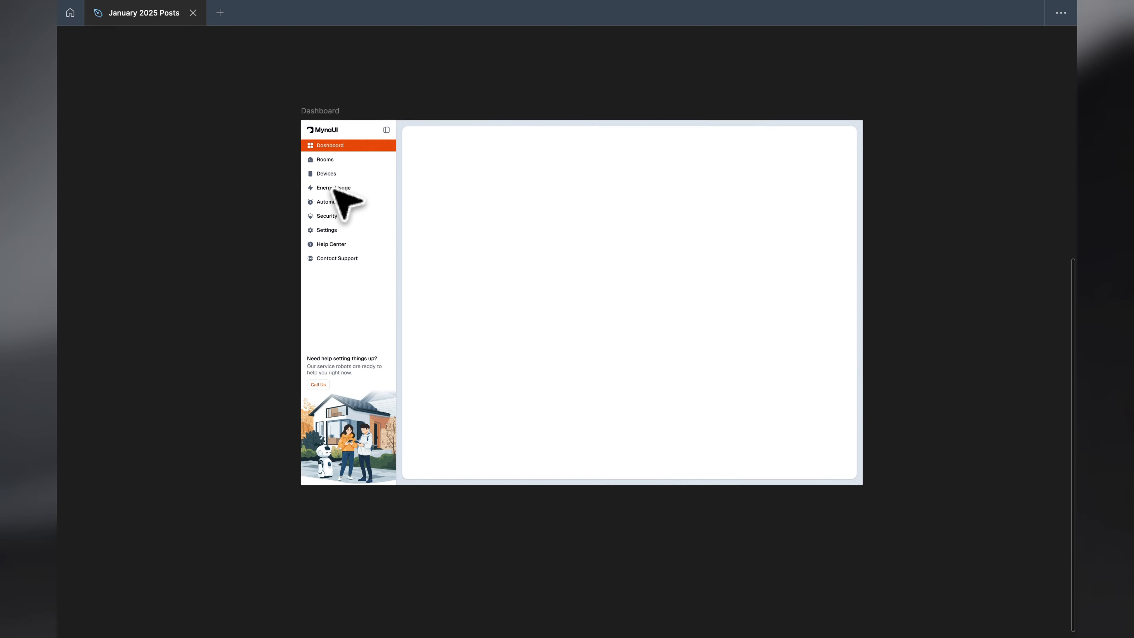
{"action": "scroll", "coordinate": [335, 190], "scroll_direction": "down", "scroll_amount": 2}
{"action": "scroll", "coordinate": [340, 197], "scroll_direction": "up", "scroll_amount": 4}
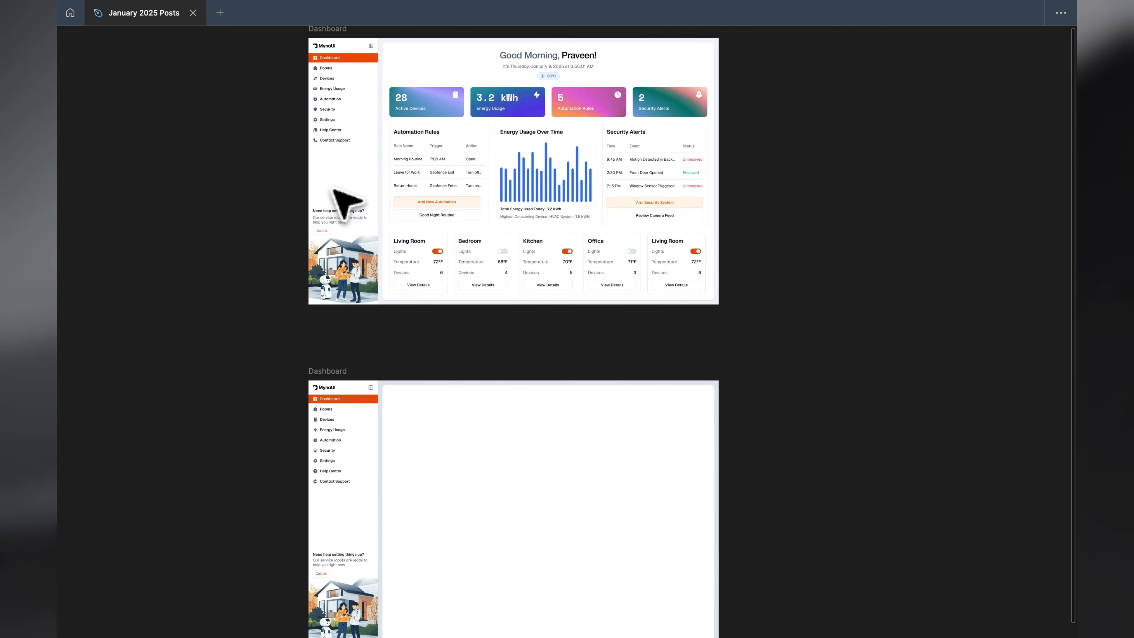
Examine how the original main content is divided by selecting its greeting header, stat cards, middle cards row and room cards row together.
{"action": "scroll", "coordinate": [348, 197], "scroll_direction": "up", "scroll_amount": 2}
{"action": "left_click", "coordinate": [335, 190]}
{"action": "left_click", "coordinate": [616, 74]}
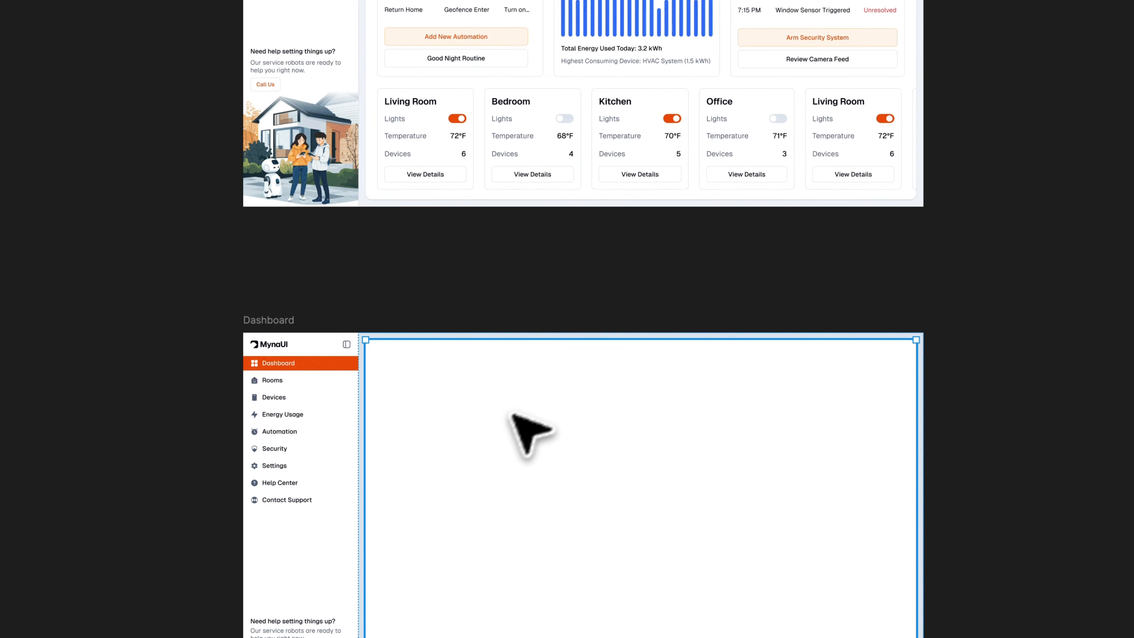
{"action": "scroll", "coordinate": [513, 416], "scroll_direction": "up", "scroll_amount": 7}
{"action": "scroll", "coordinate": [570, 102], "scroll_direction": "up", "scroll_amount": 3}
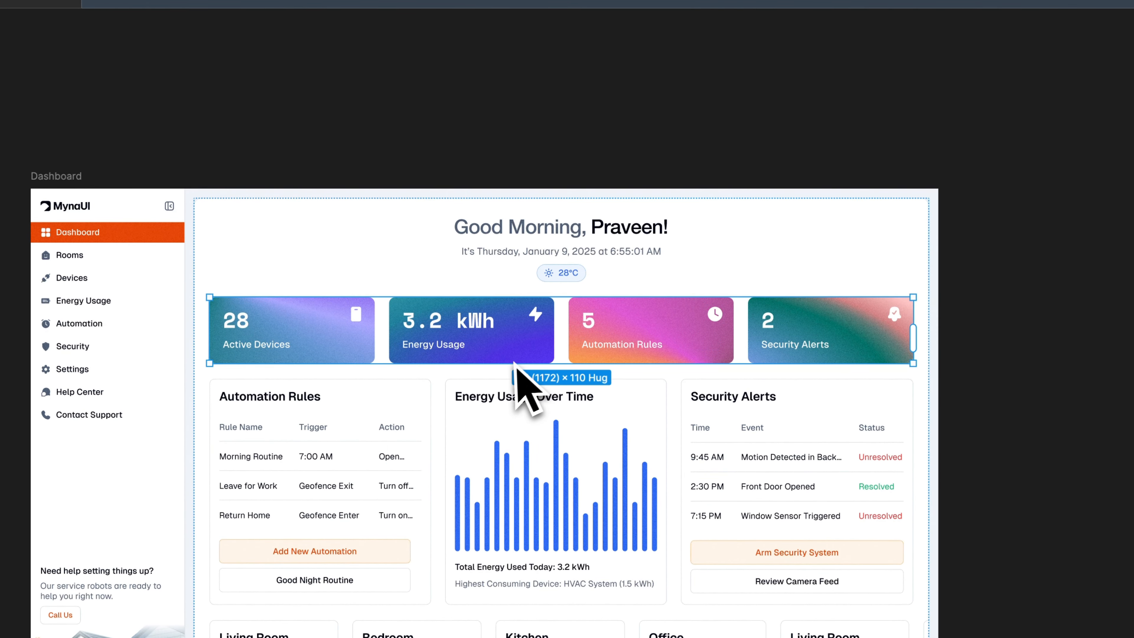
{"action": "left_click", "coordinate": [541, 487]}
{"action": "left_click", "coordinate": [457, 631]}
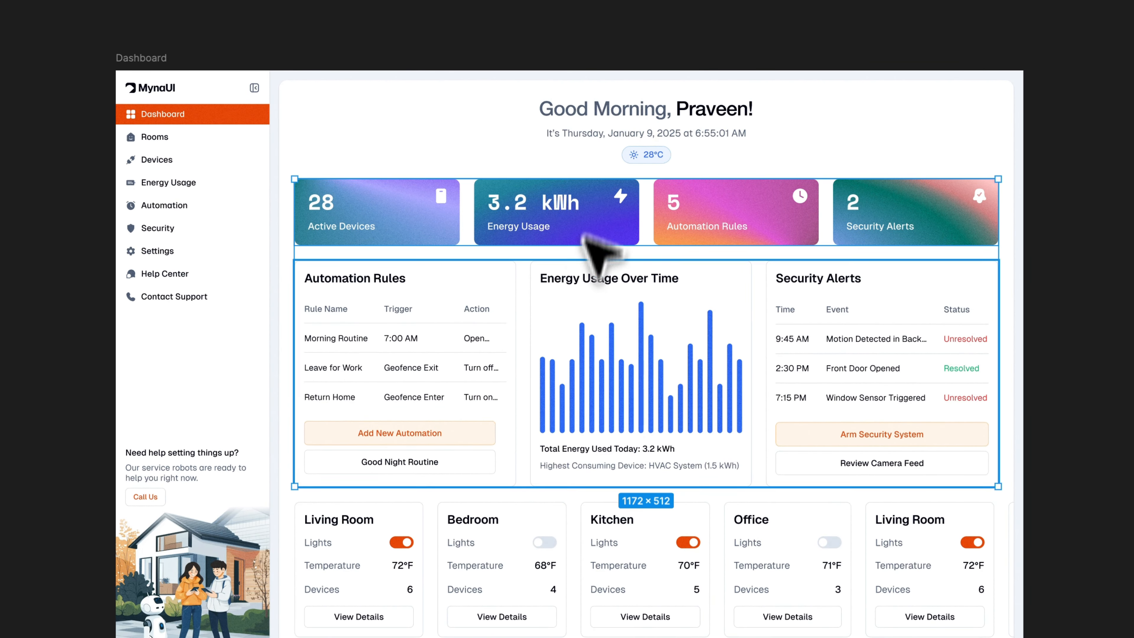
{"action": "left_click", "coordinate": [679, 106]}
{"action": "left_click", "coordinate": [634, 272], "text": "shift"}
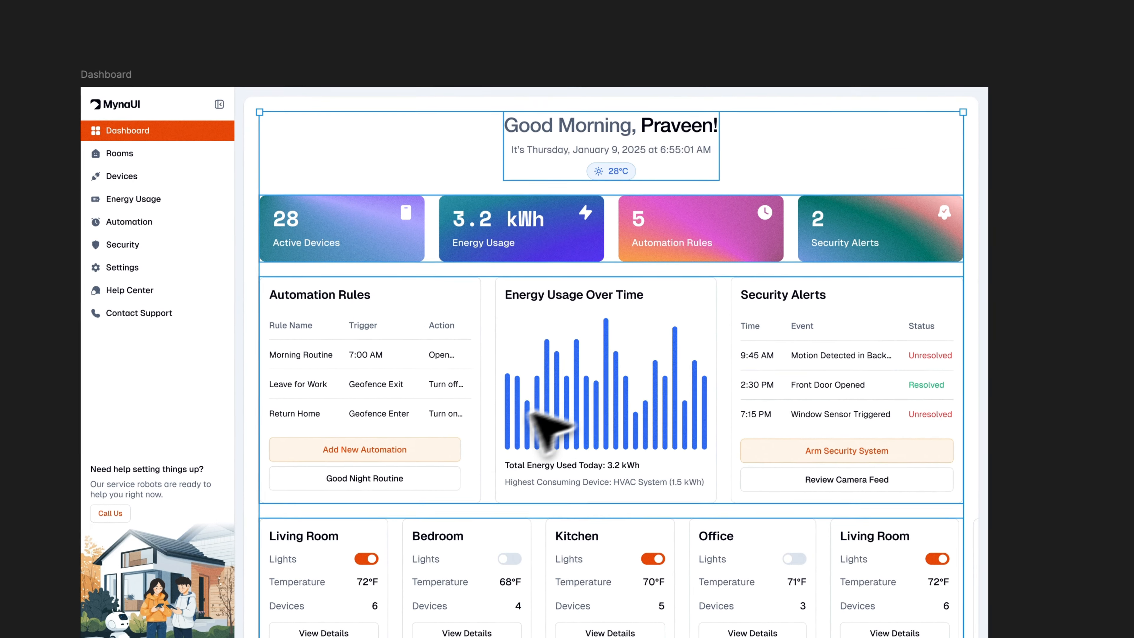
Clear the section selection and view both dashboards together, comparing the original's content with the new frame's Main Content area.
{"action": "scroll", "coordinate": [532, 413], "scroll_direction": "down", "scroll_amount": 2}
{"action": "scroll", "coordinate": [449, 461], "scroll_direction": "down", "scroll_amount": 10}
{"action": "scroll", "coordinate": [448, 462], "scroll_direction": "down", "scroll_amount": 3}
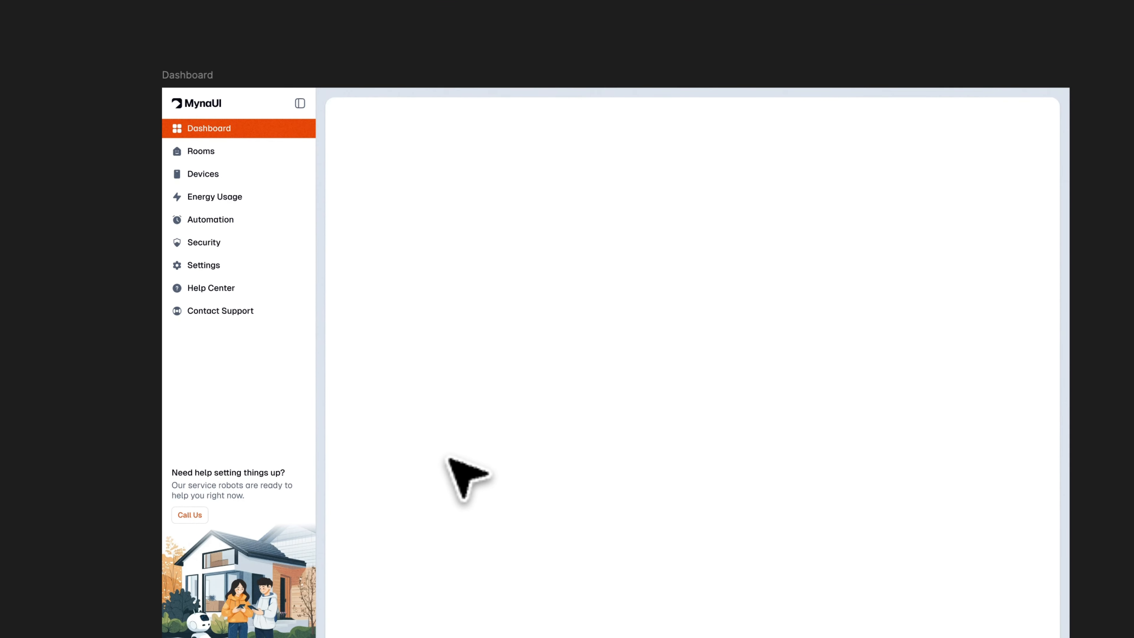
{"action": "scroll", "coordinate": [448, 460], "scroll_direction": "down", "scroll_amount": 3}
{"action": "scroll", "coordinate": [448, 459], "scroll_direction": "up", "scroll_amount": 5}
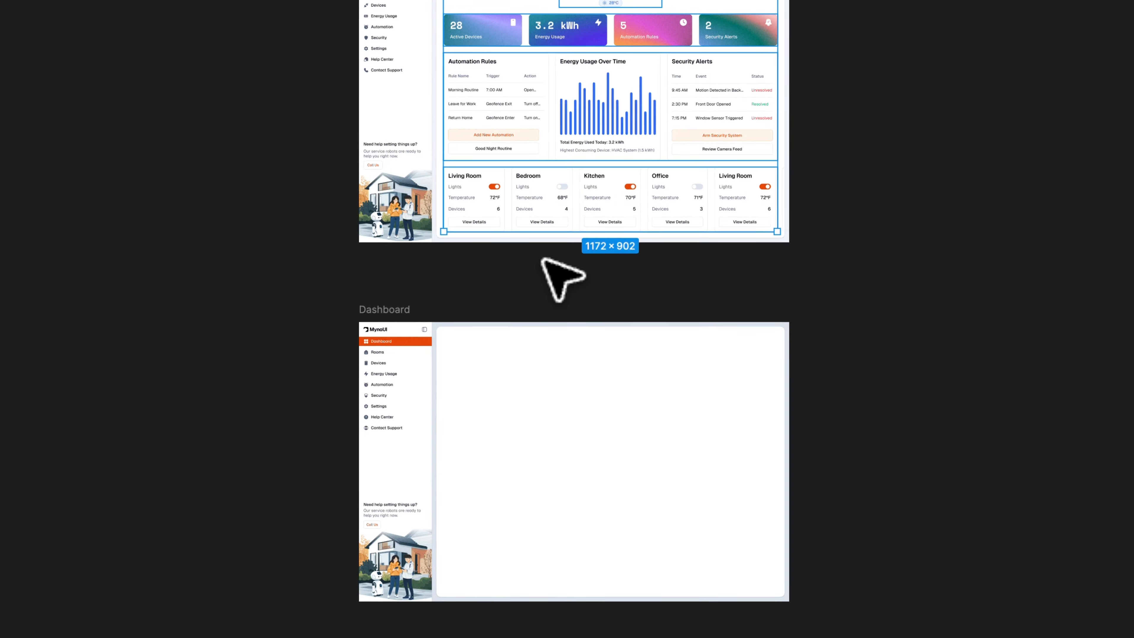
{"action": "left_click", "coordinate": [543, 262]}
{"action": "scroll", "coordinate": [544, 262], "scroll_direction": "up", "scroll_amount": 5}
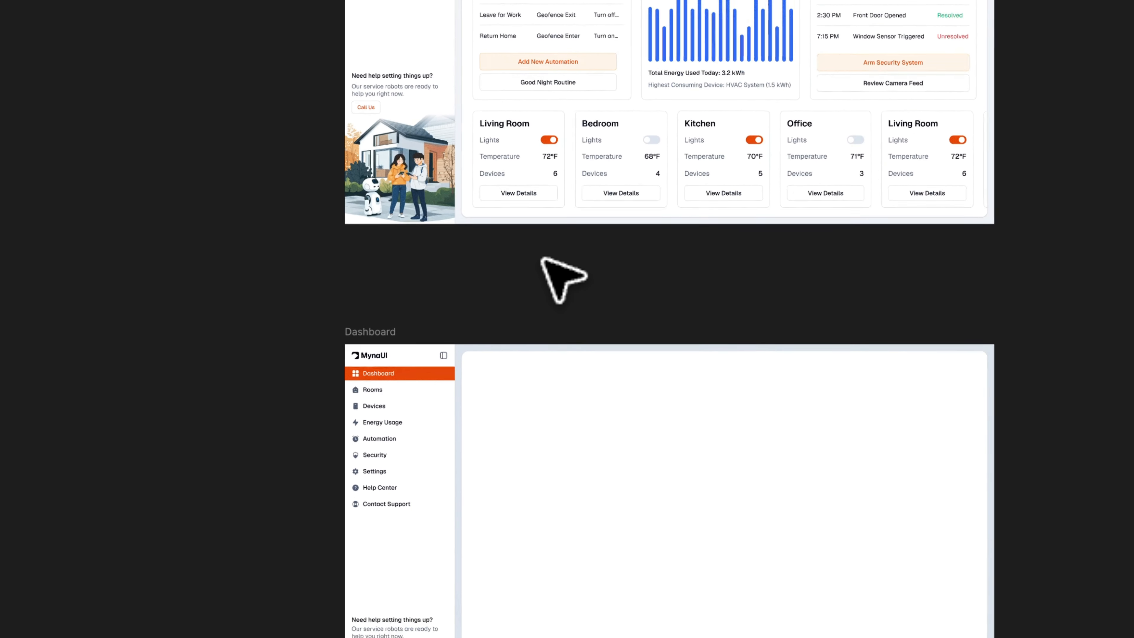
{"action": "key", "text": "shift+2"}
{"action": "left_click", "coordinate": [456, 380]}
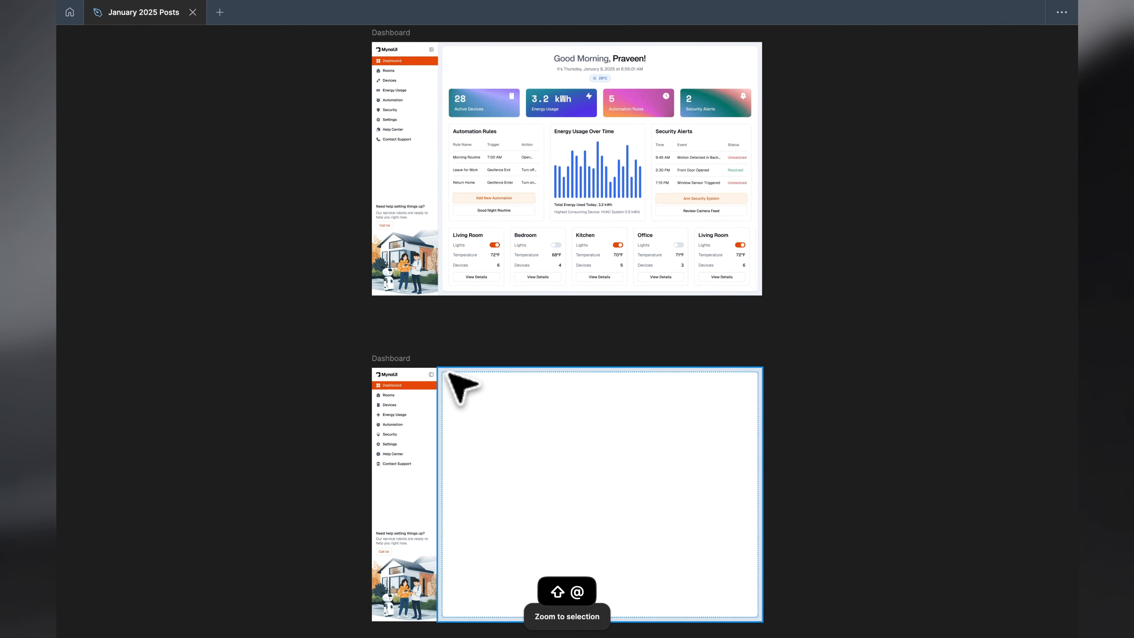
{"action": "key", "text": "shift+2"}
{"action": "scroll", "coordinate": [411, 340], "scroll_direction": "down", "scroll_amount": 3}
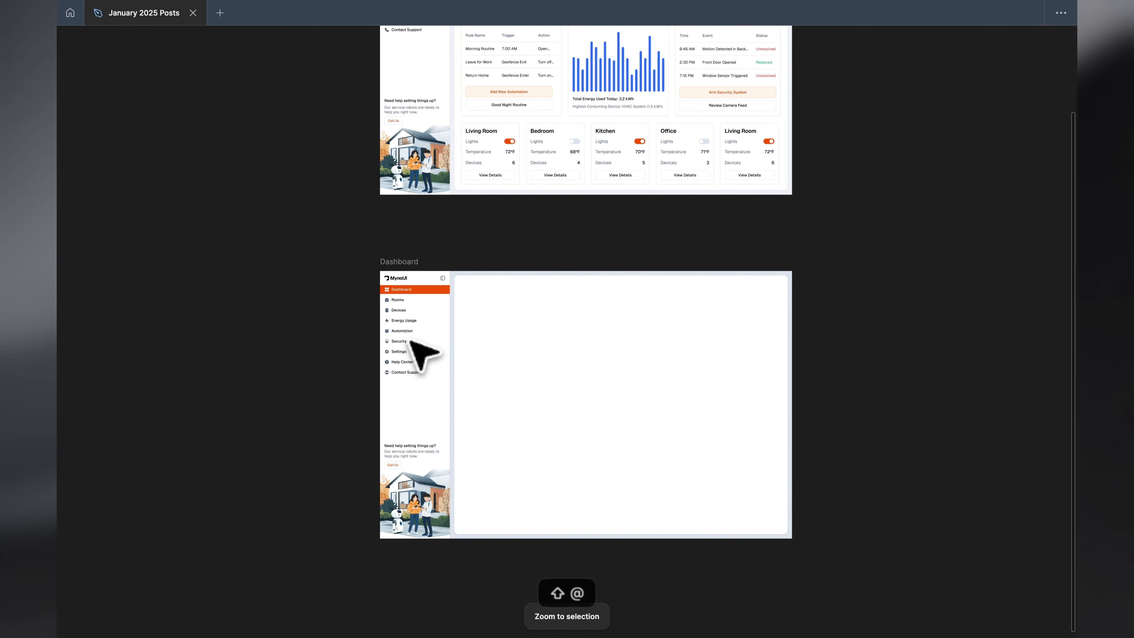
{"action": "scroll", "coordinate": [411, 340], "scroll_direction": "up", "scroll_amount": 3}
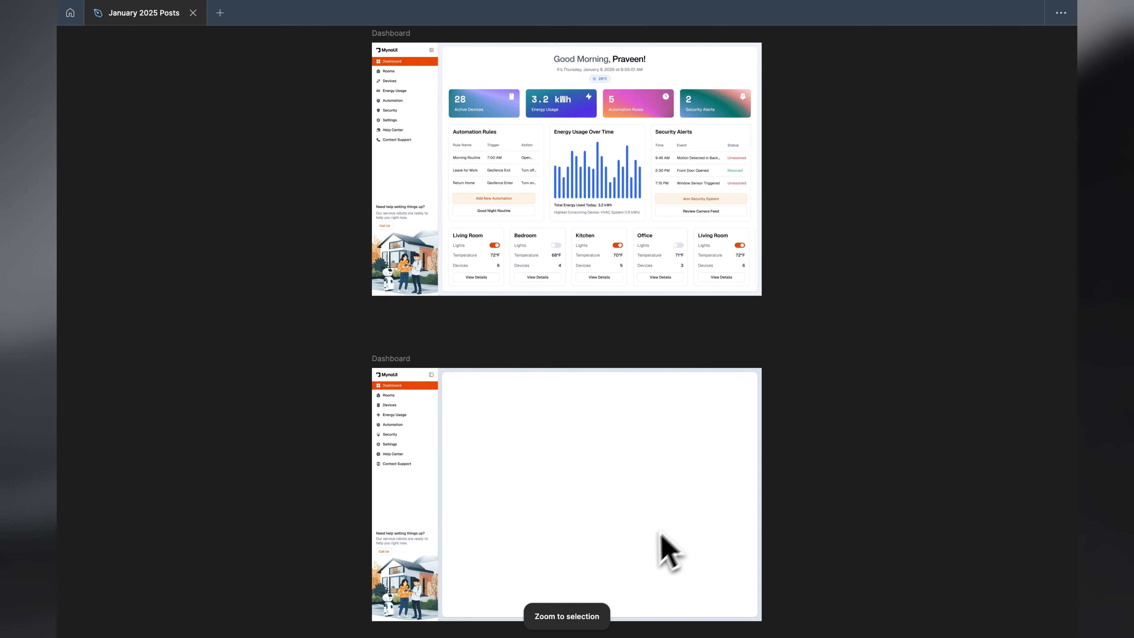